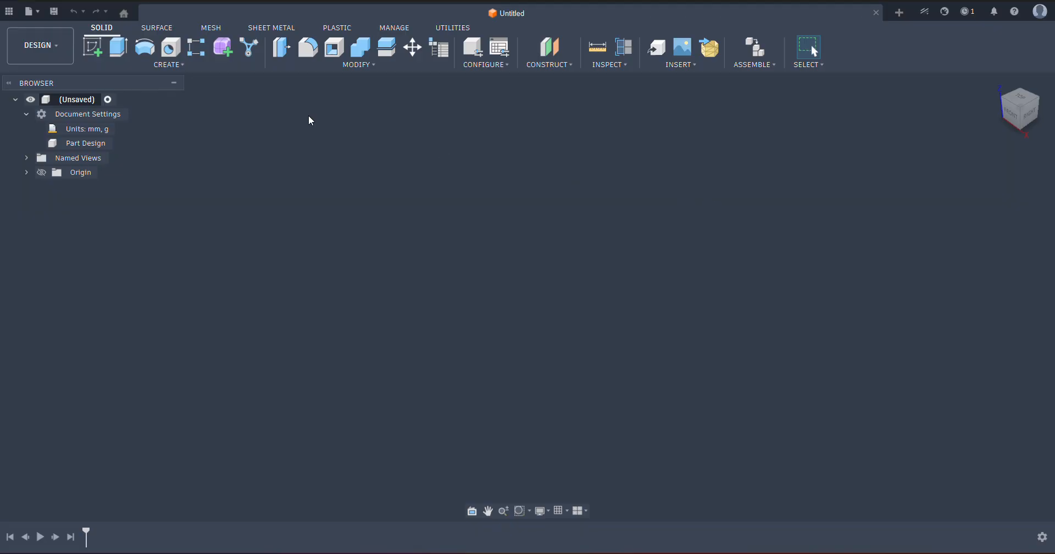
# Step: Create a project named LECTURE 1 while saving the new design as Untitled in the YT project
pyautogui.click(44, 11)
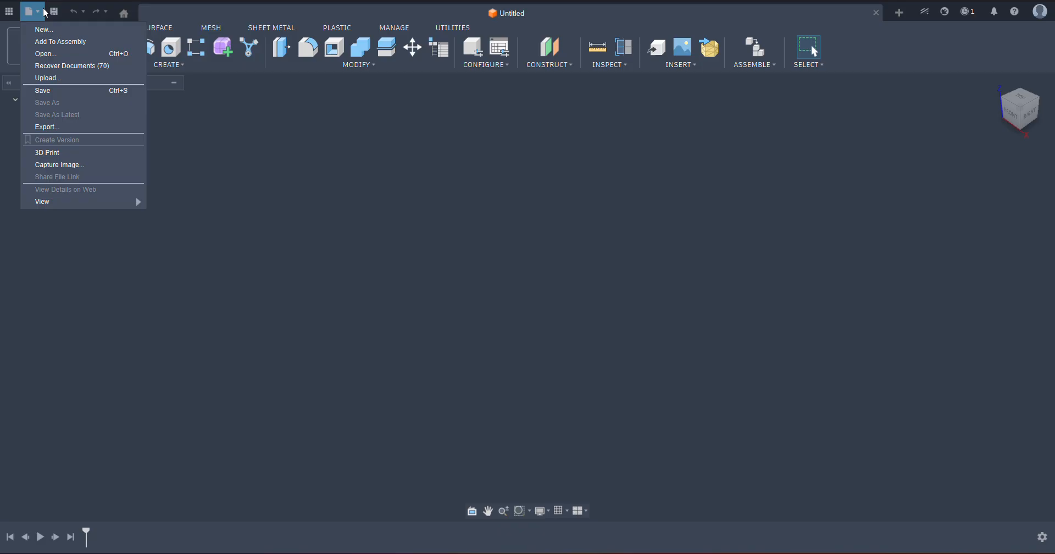
pyautogui.click(53, 91)
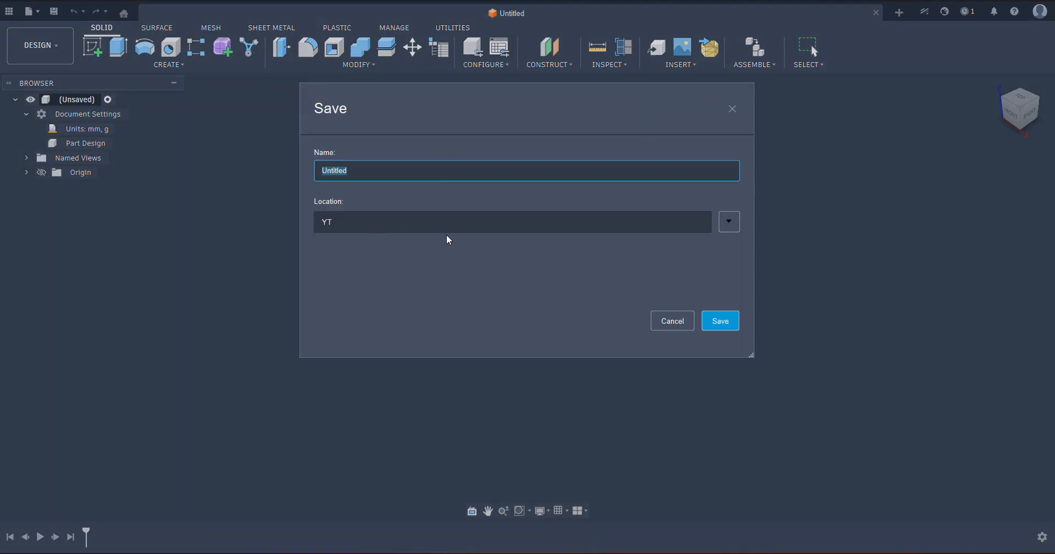
pyautogui.click(739, 228)
pyautogui.scroll(5, 348, 400)
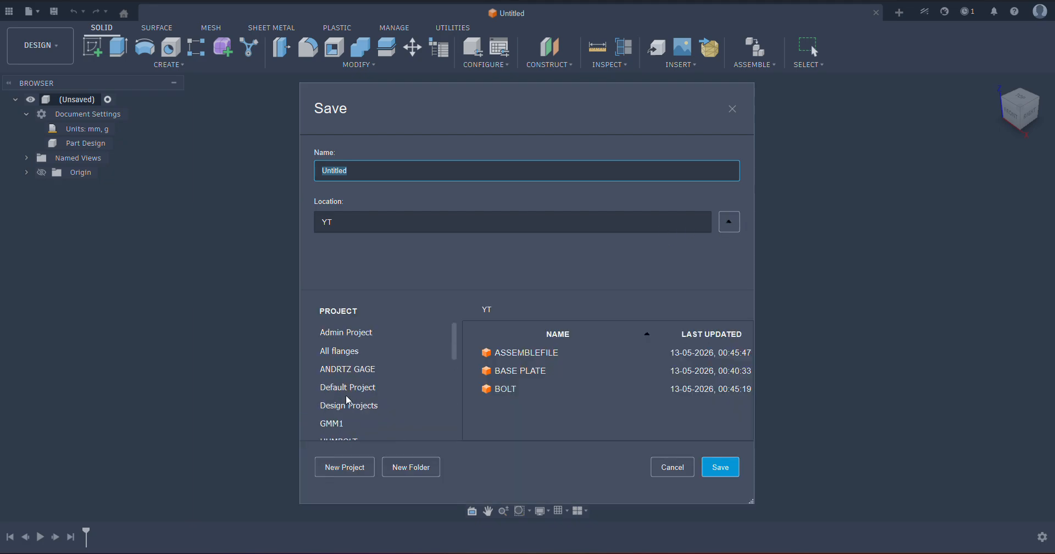
pyautogui.scroll(-5, 348, 400)
pyautogui.click(355, 470)
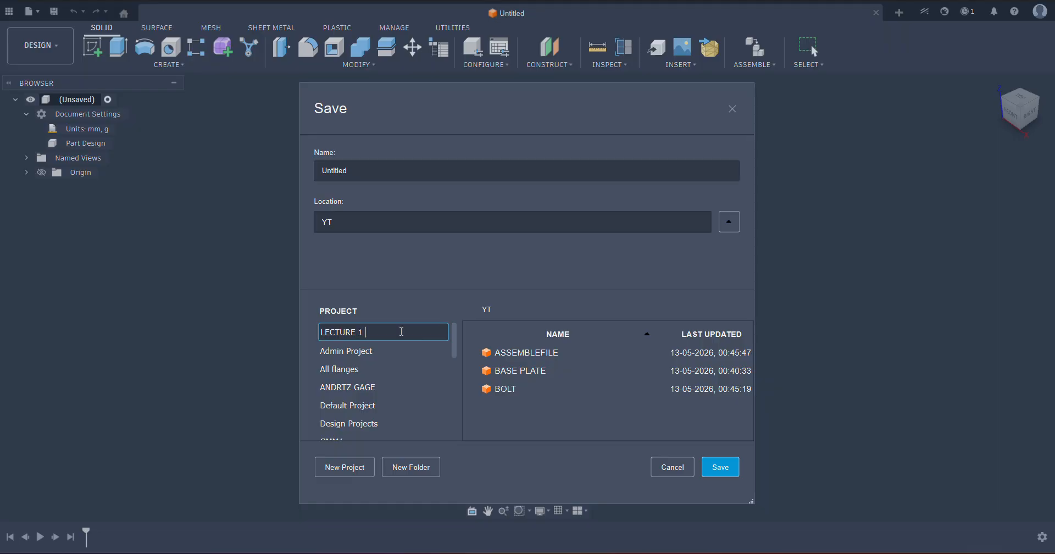
pyautogui.press('Return')
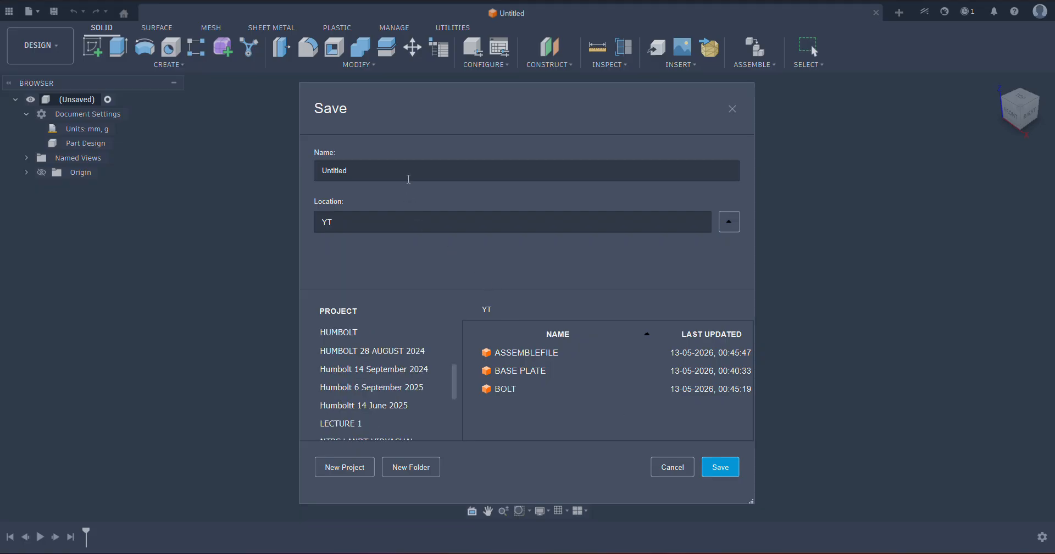
pyautogui.click(729, 468)
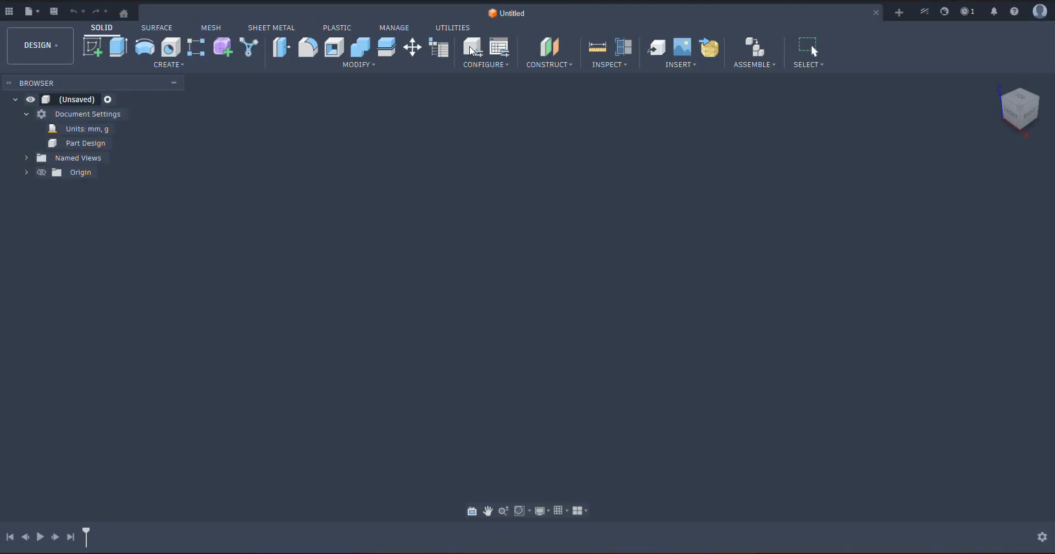
# Step: Save a copy of the design as Base Plate in the LECTURE 1 project
pyautogui.click(40, 11)
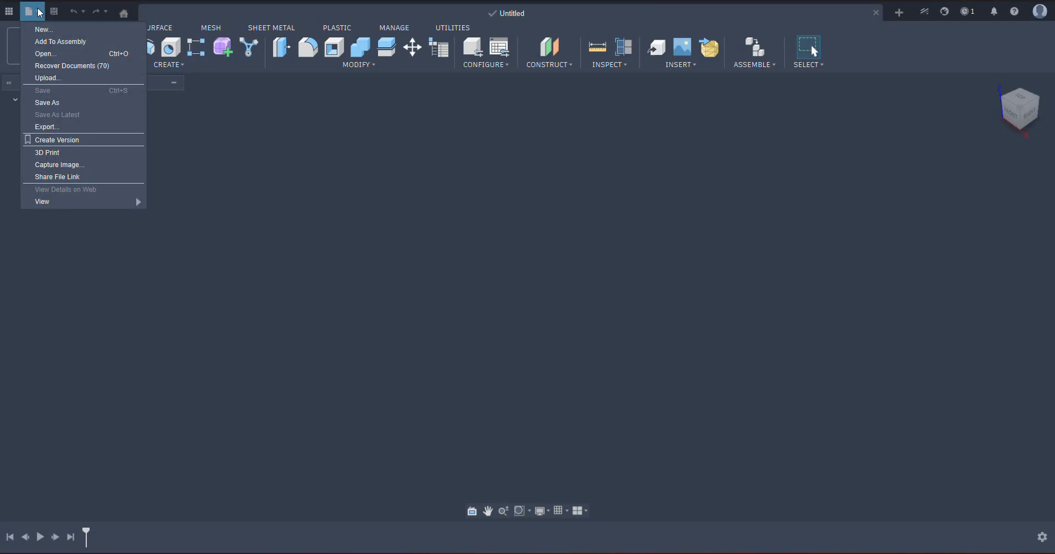
pyautogui.click(577, 139)
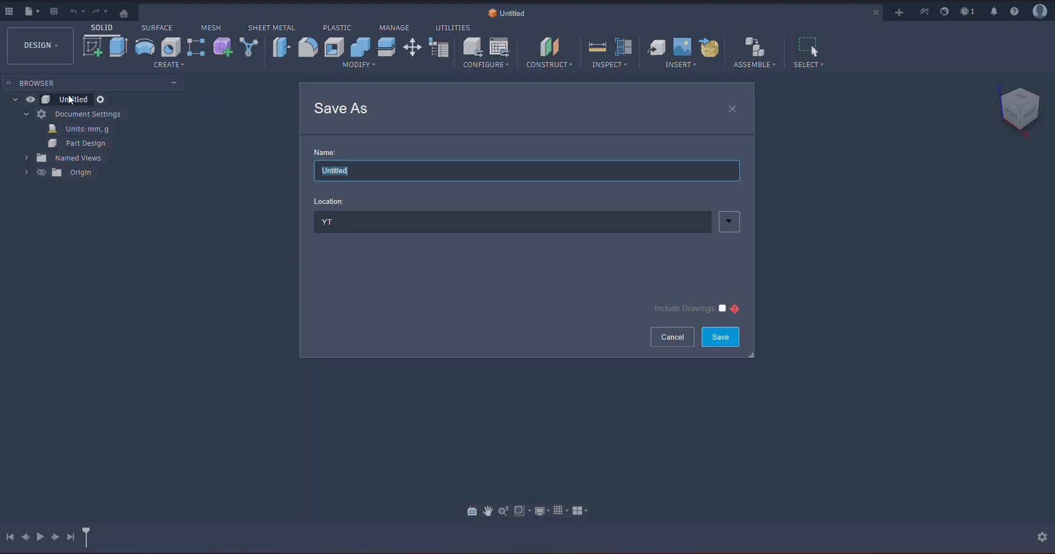
pyautogui.press('BackSpace')
pyautogui.click(729, 221)
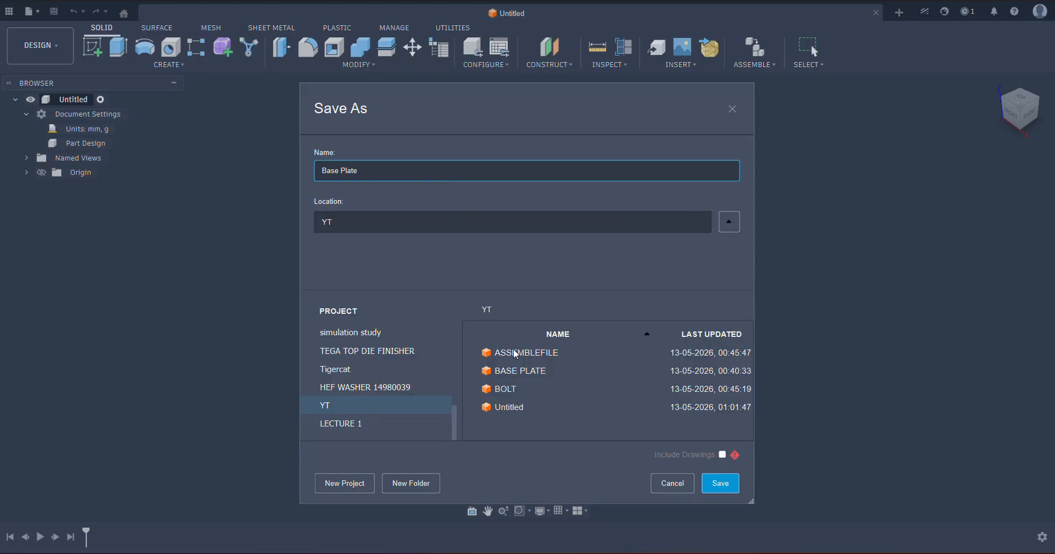
pyautogui.click(361, 427)
pyautogui.click(721, 486)
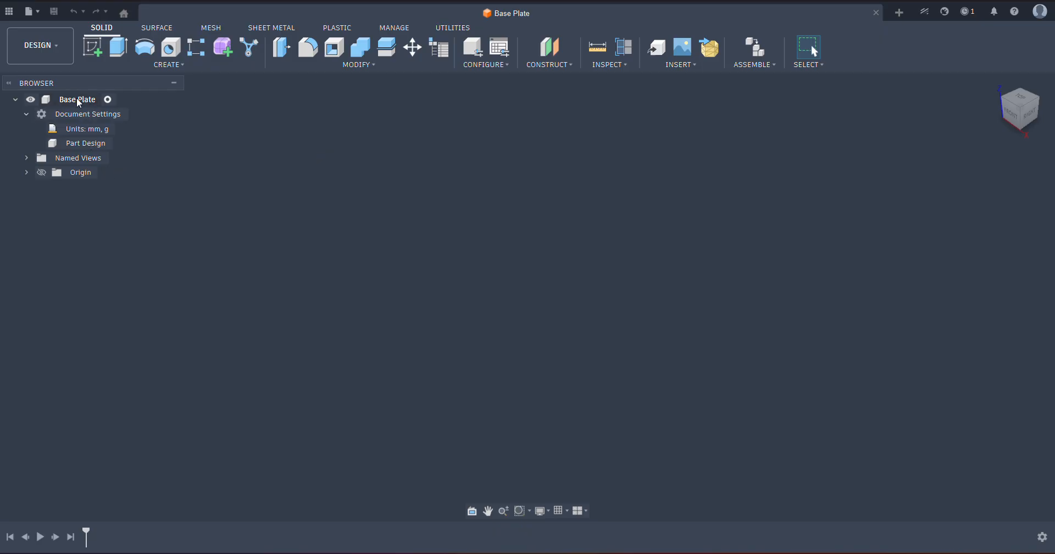
# Step: Show the origin planes and start a sketch on the XY plane
pyautogui.click(42, 174)
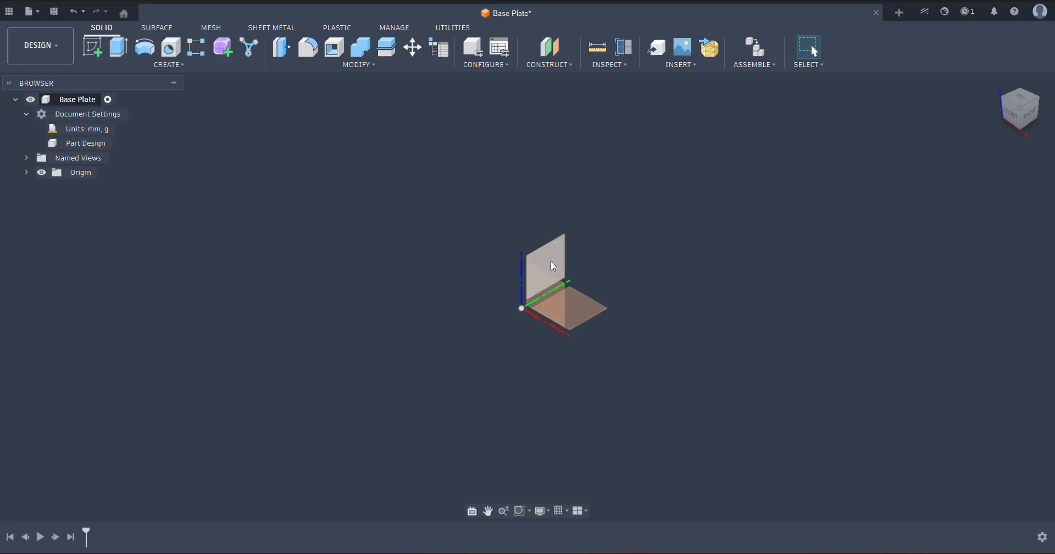
pyautogui.click(571, 308)
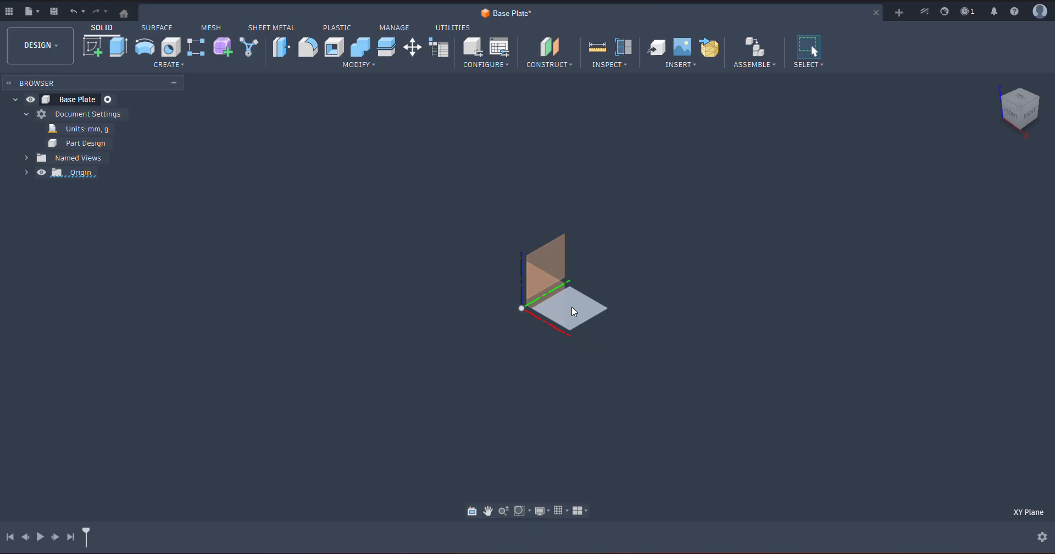
pyautogui.rightClick(571, 306)
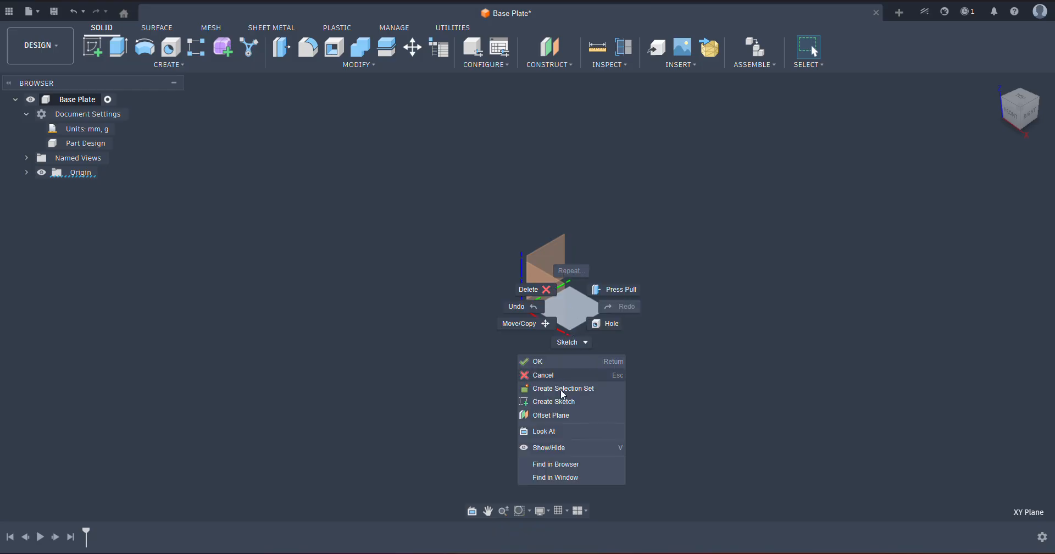
pyautogui.click(557, 405)
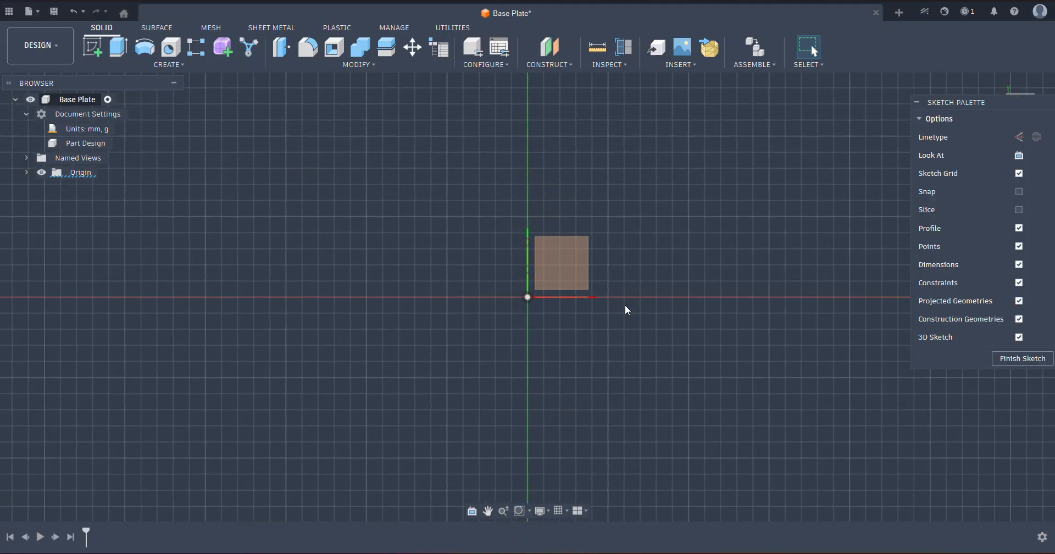
# Step: Finish the empty sketch and reopen it for editing
pyautogui.click(111, 30)
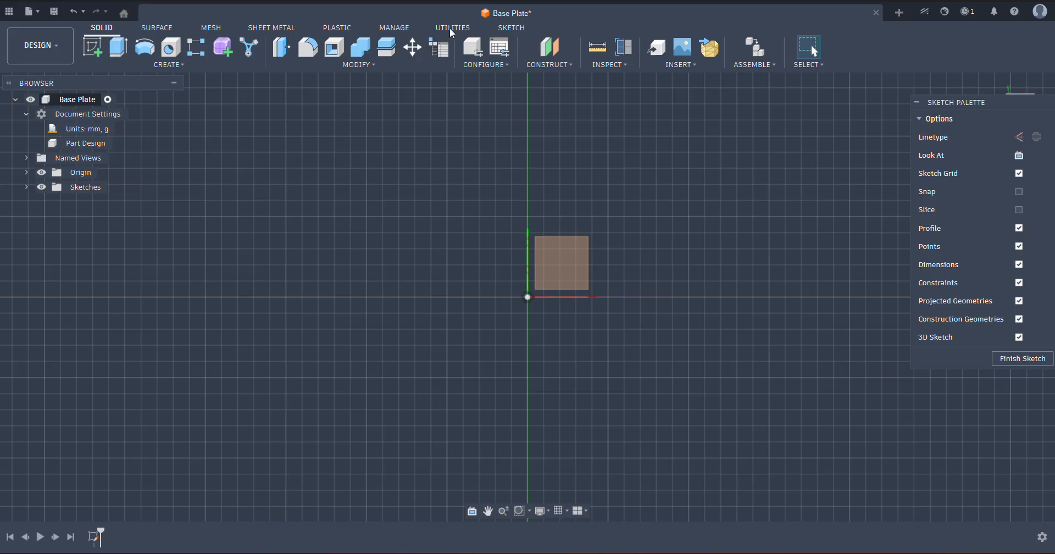
pyautogui.click(1031, 362)
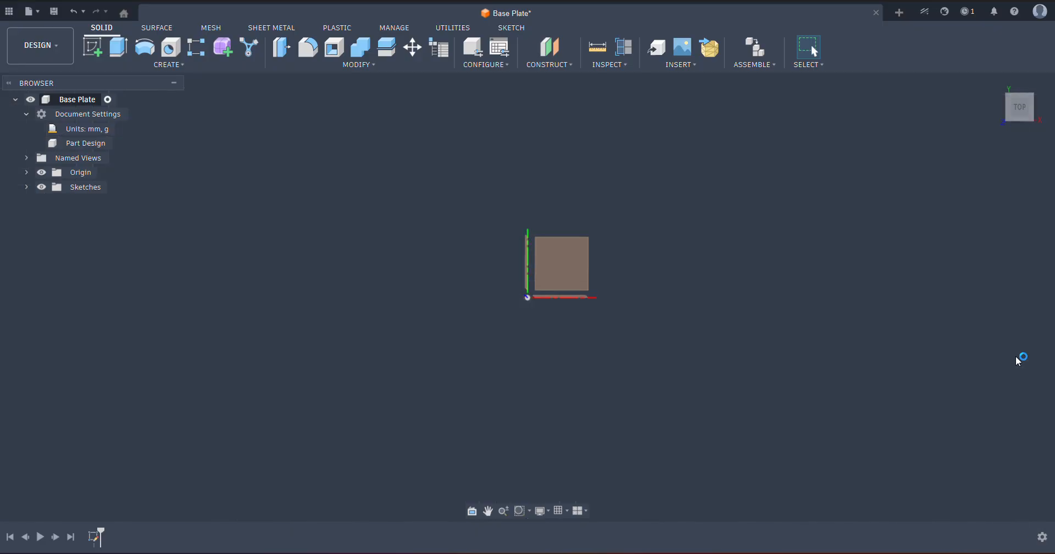
pyautogui.click(26, 188)
pyautogui.rightClick(81, 203)
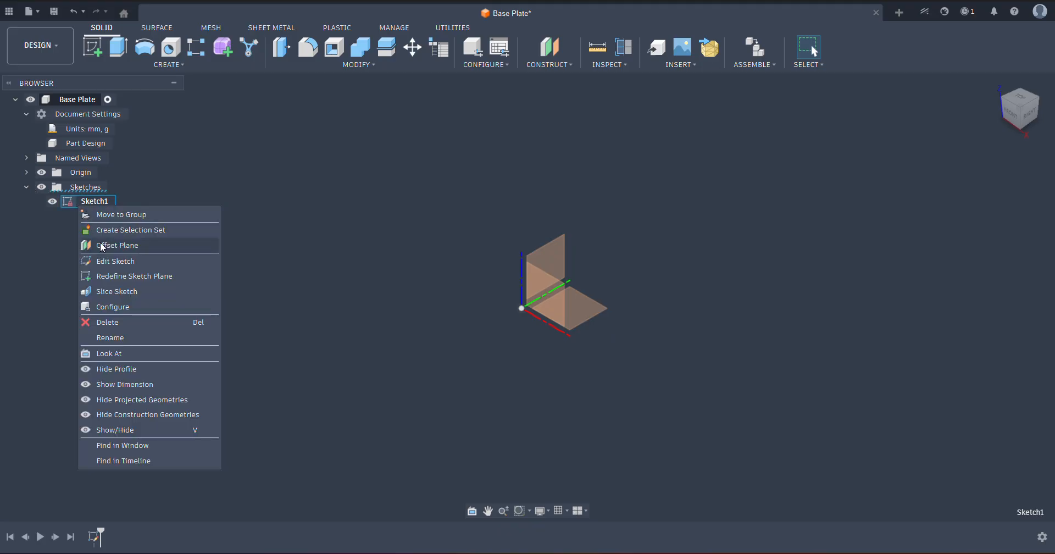
pyautogui.click(104, 261)
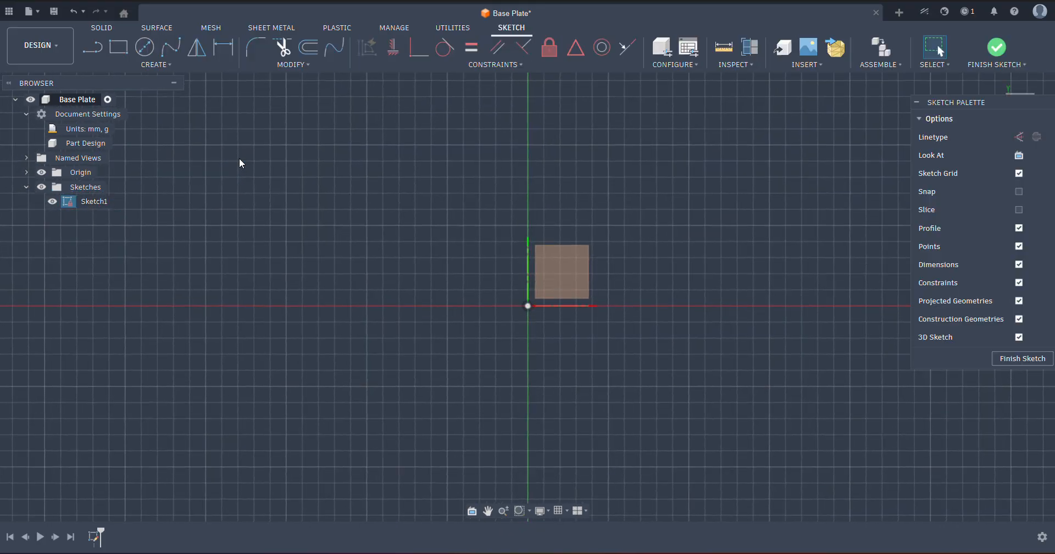
# Step: Draw a two-point rectangle from the origin toward negative X, 100 mm wide and 80 mm high
pyautogui.click(119, 47)
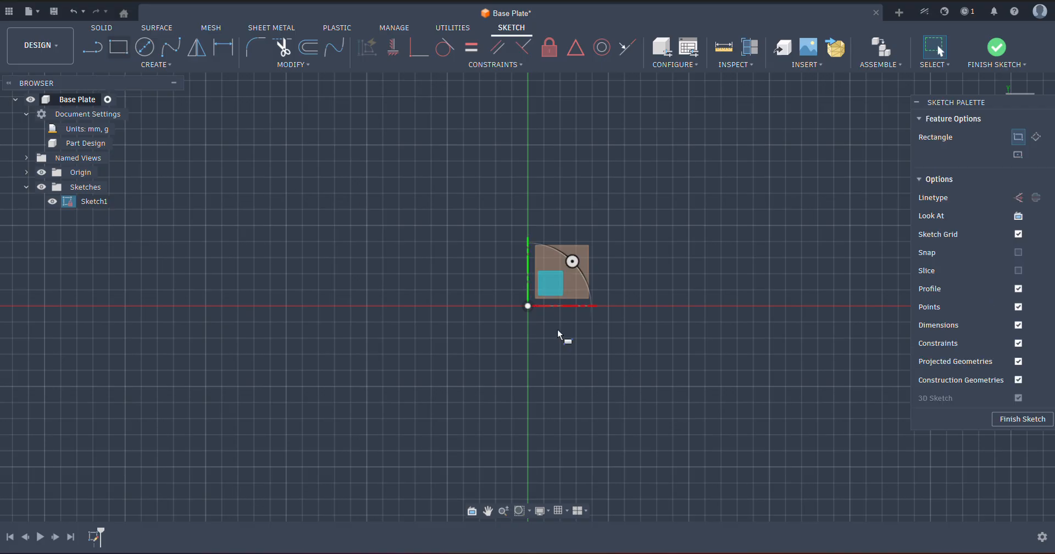
pyautogui.click(528, 306)
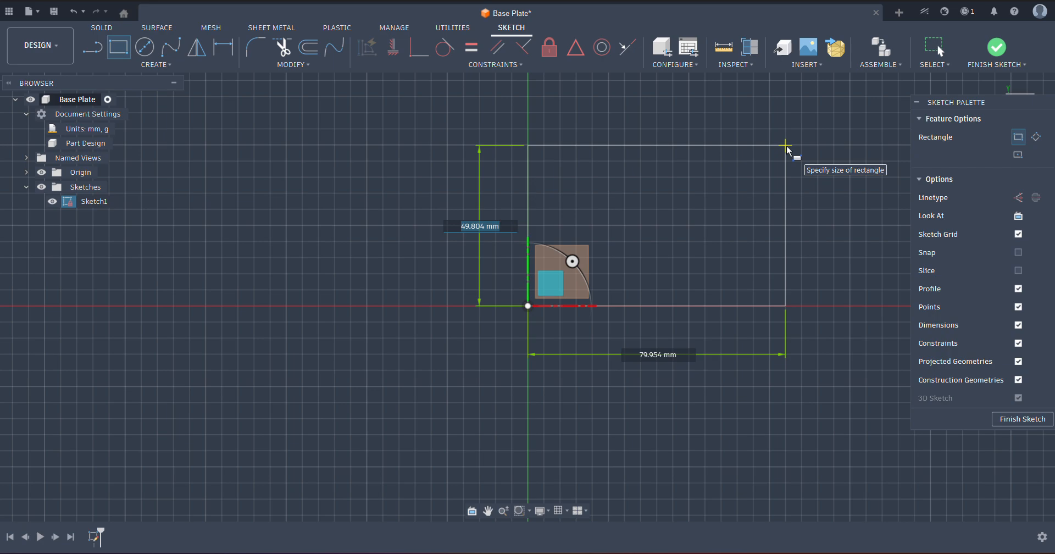
pyautogui.write('80')
pyautogui.press('Tab')
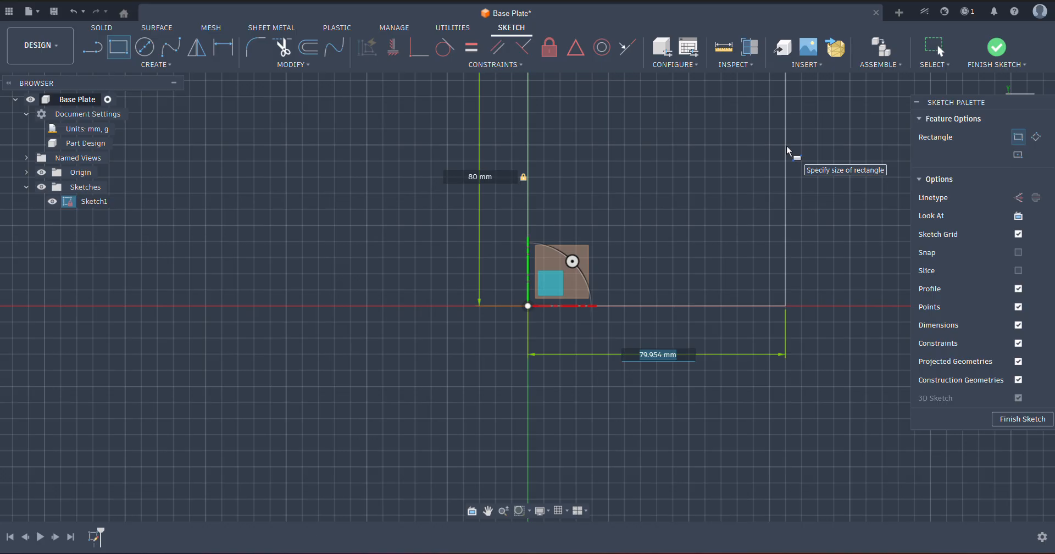
pyautogui.write('100')
pyautogui.press('Tab')
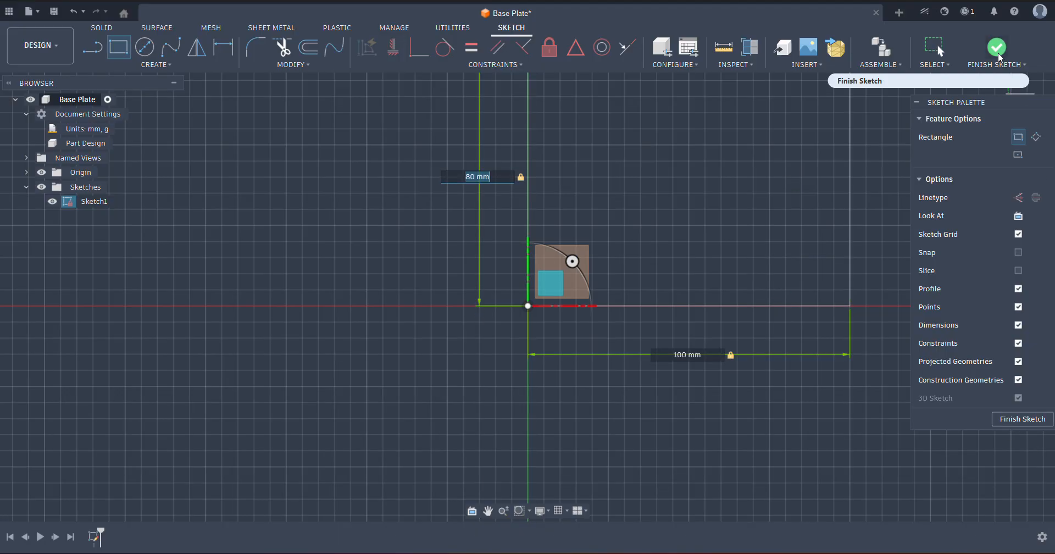
pyautogui.scroll(-3, 848, 211)
pyautogui.scroll(2, 848, 211)
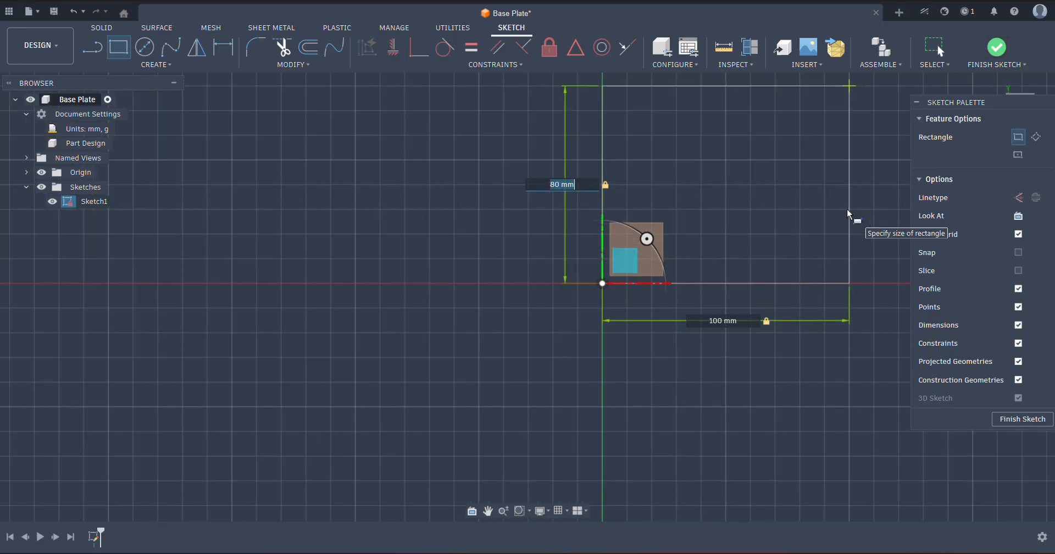
pyautogui.moveTo(852, 216); pyautogui.dragTo(694, 229, button='middle')
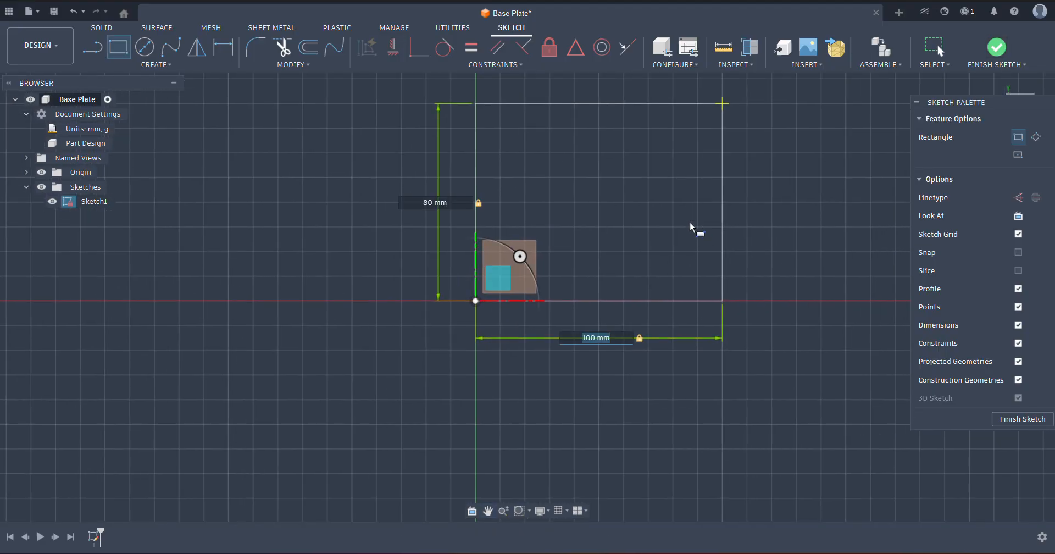
# Step: Draw a 15 mm diameter circle in the upper right part of the rectangle
pyautogui.click(144, 46)
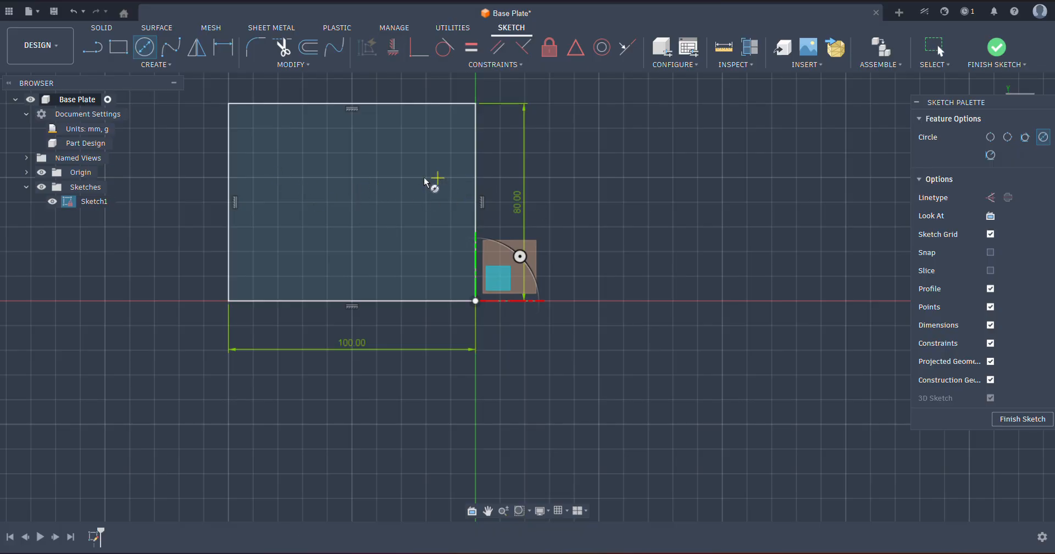
pyautogui.click(403, 177)
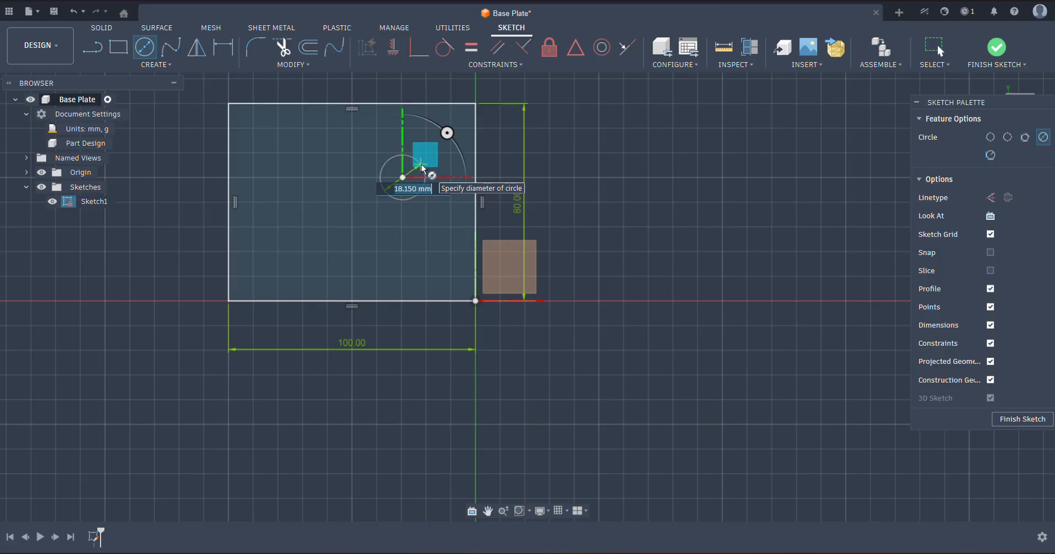
pyautogui.write('15')
pyautogui.press('Return')
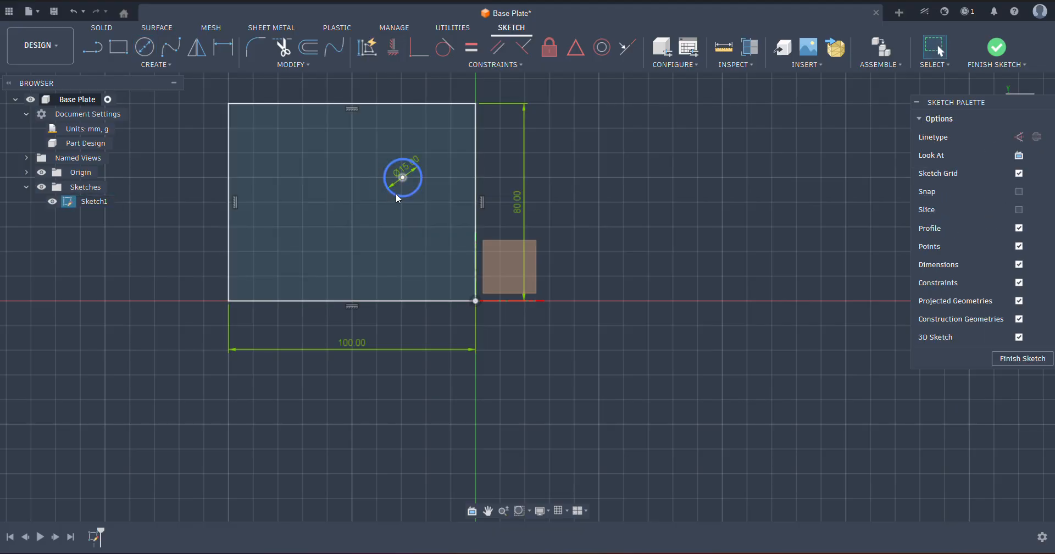
# Step: Draw a second 15 mm diameter circle in the upper left part of the rectangle, about level with the first
pyautogui.click(145, 48)
pyautogui.click(276, 176)
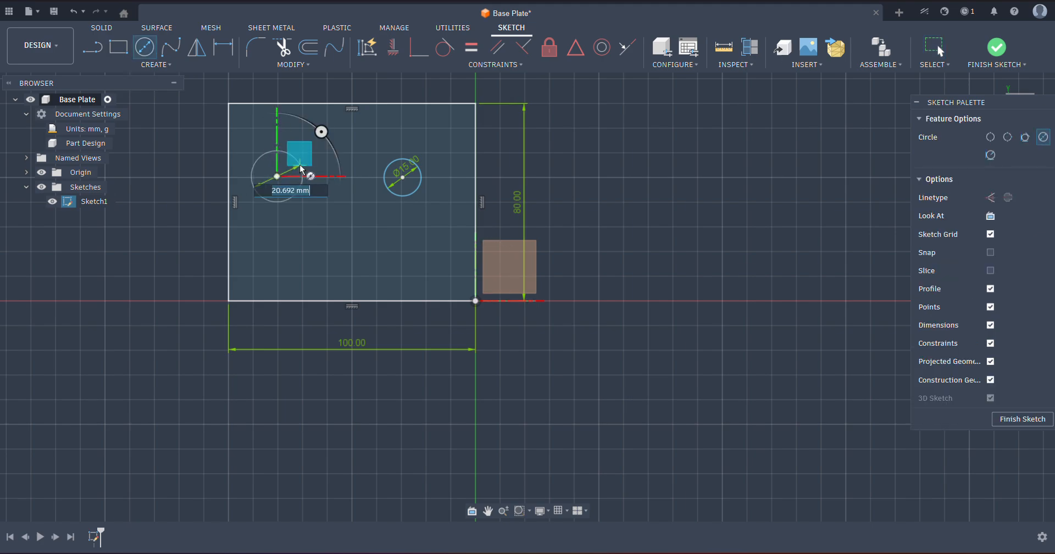
pyautogui.write('15')
pyautogui.press('Return')
pyautogui.press('Escape')
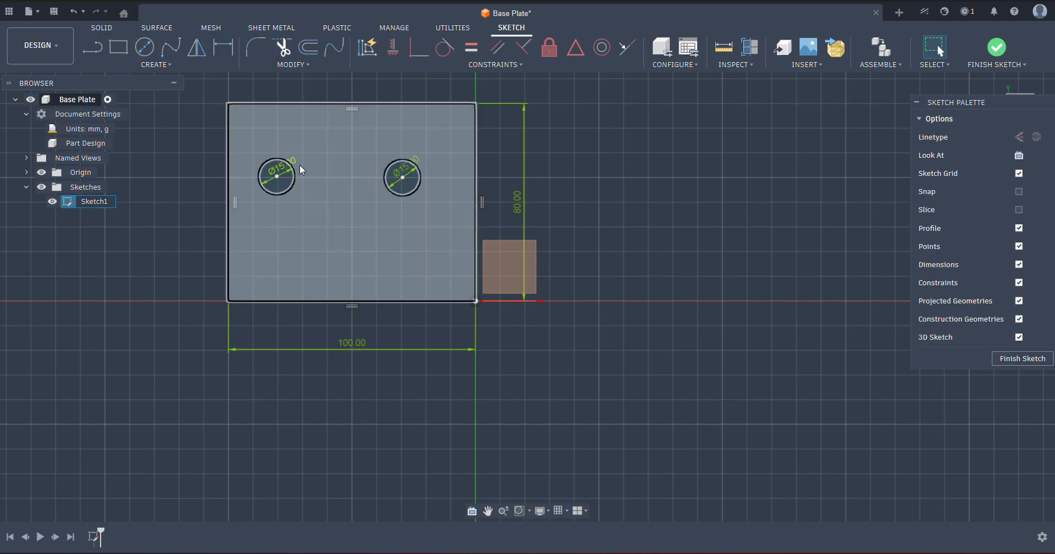
# Step: Delete the left circle's diameter dimension and apply an Equal constraint between the two circles
pyautogui.rightClick(616, 172)
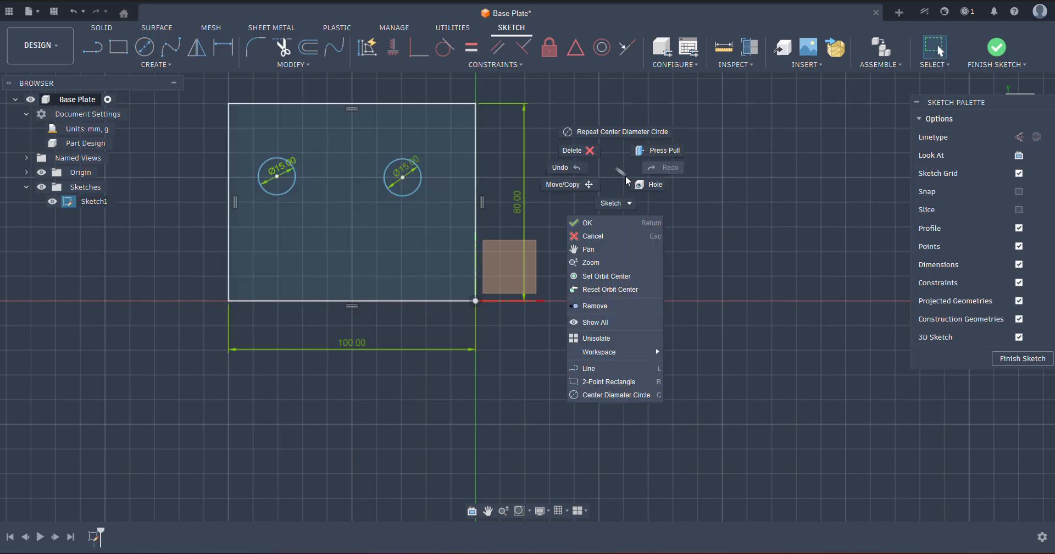
pyautogui.click(285, 162)
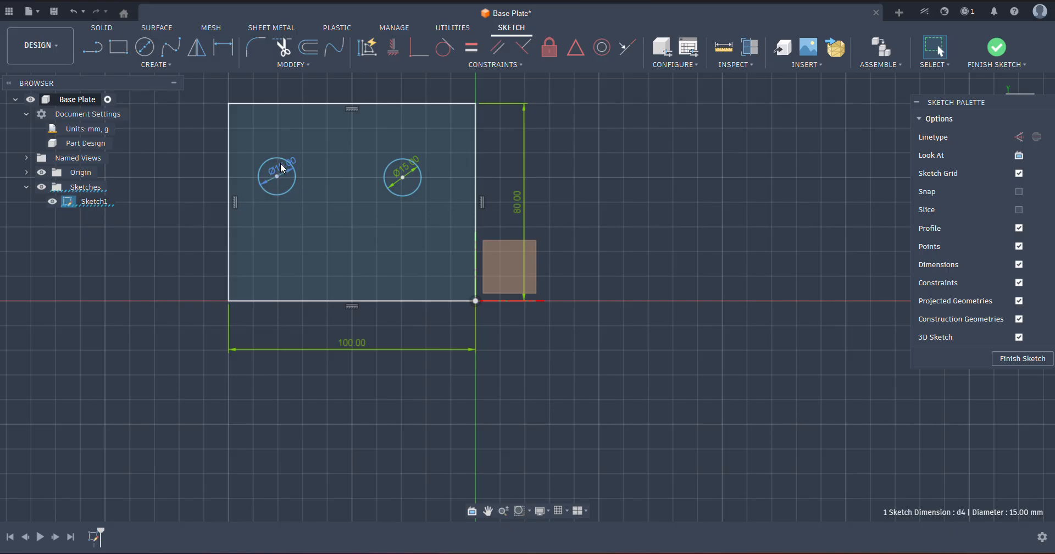
pyautogui.press('Delete')
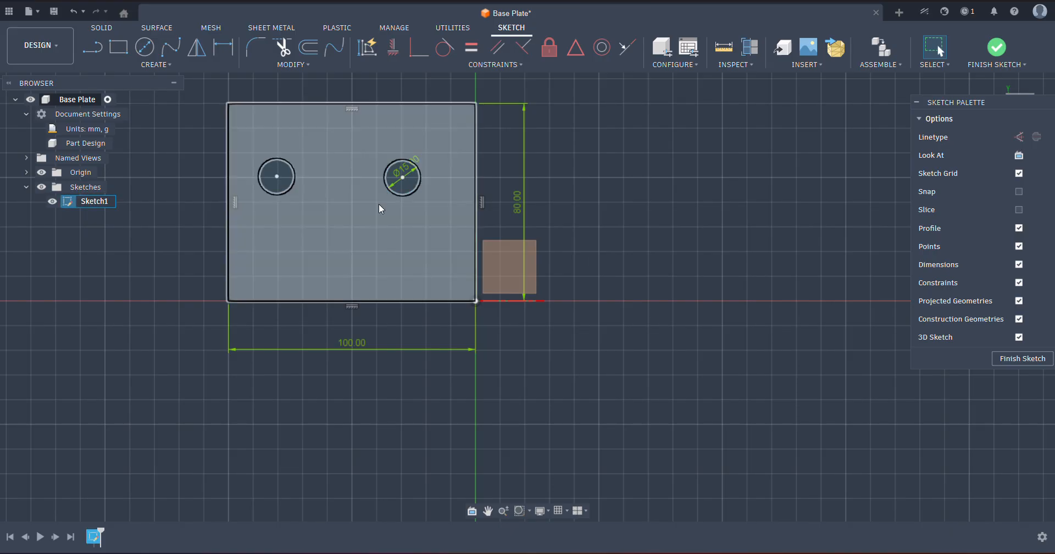
pyautogui.click(404, 159)
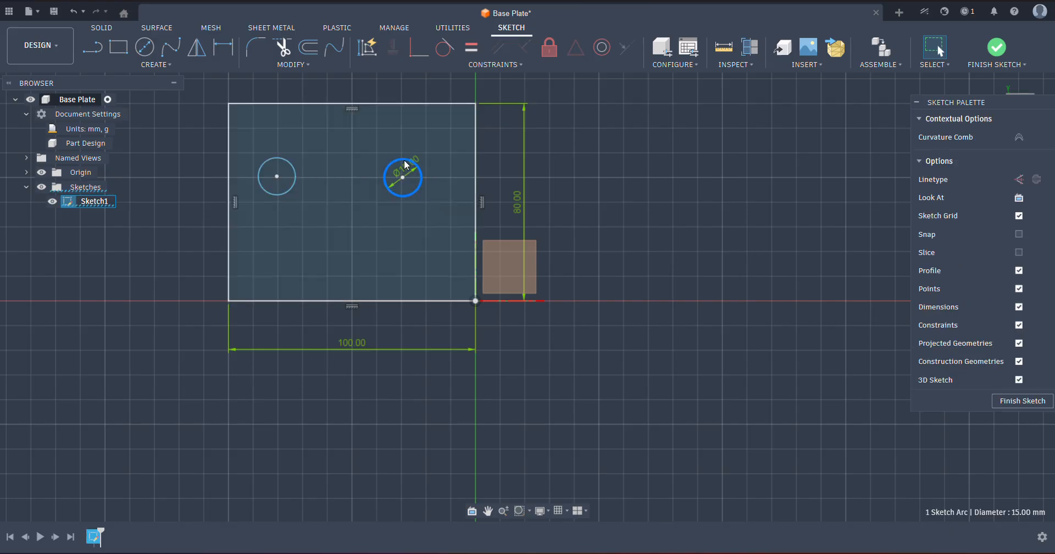
pyautogui.keyDown('ctrl'); pyautogui.click(271, 161); pyautogui.keyUp('ctrl')
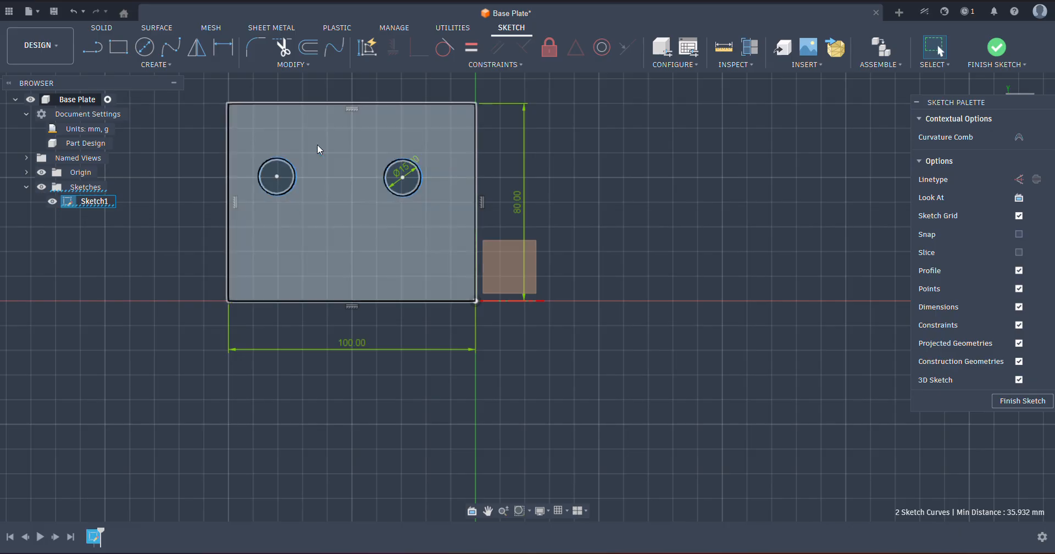
pyautogui.click(473, 48)
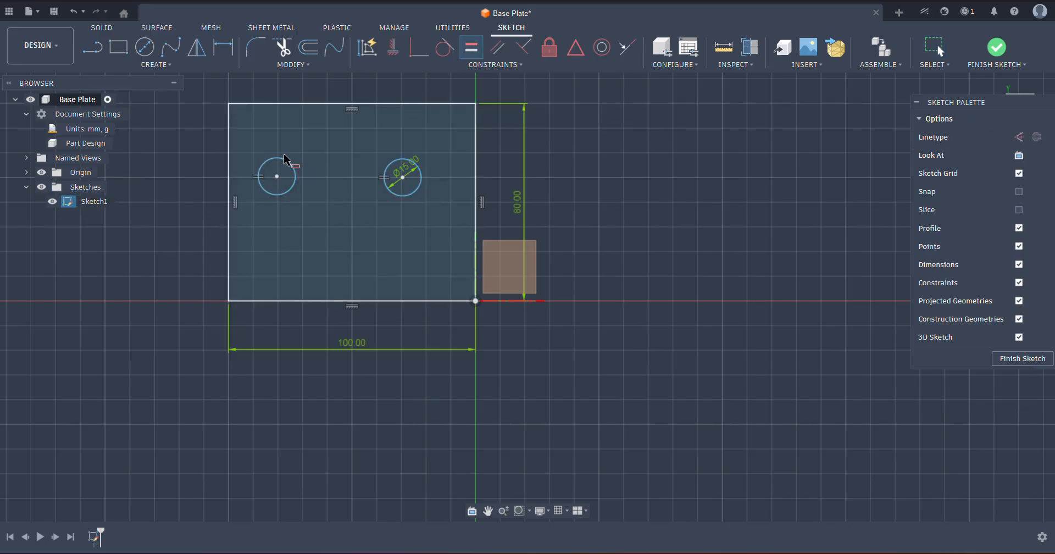
pyautogui.press('Escape')
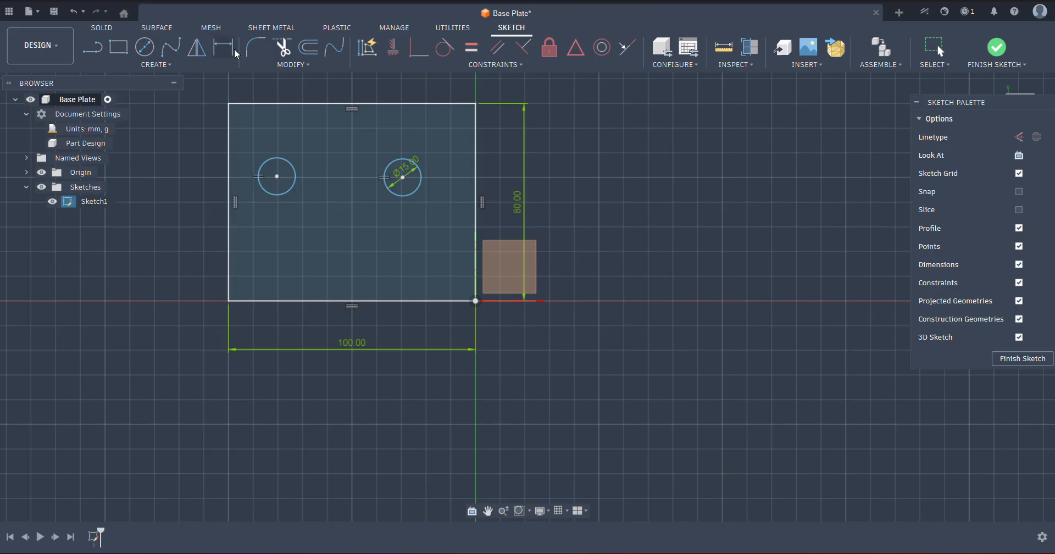
pyautogui.click(234, 51)
pyautogui.press('Escape')
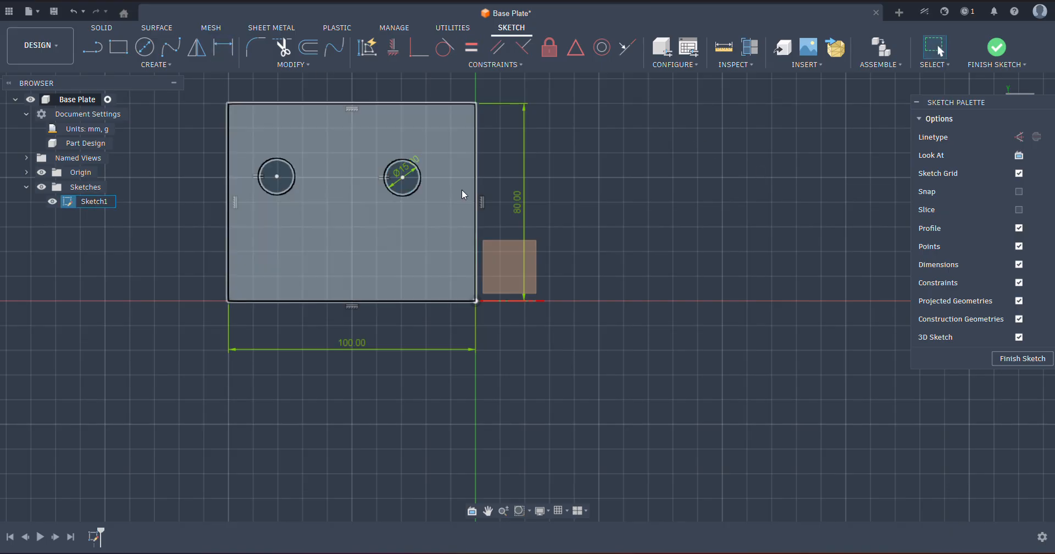
pyautogui.click(401, 173)
pyautogui.press('m')
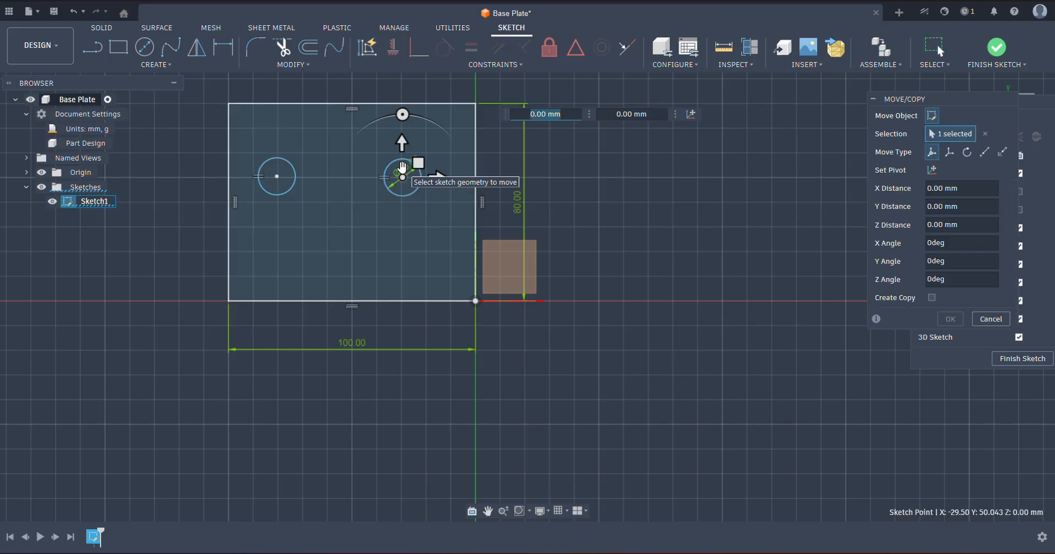
pyautogui.press('Escape')
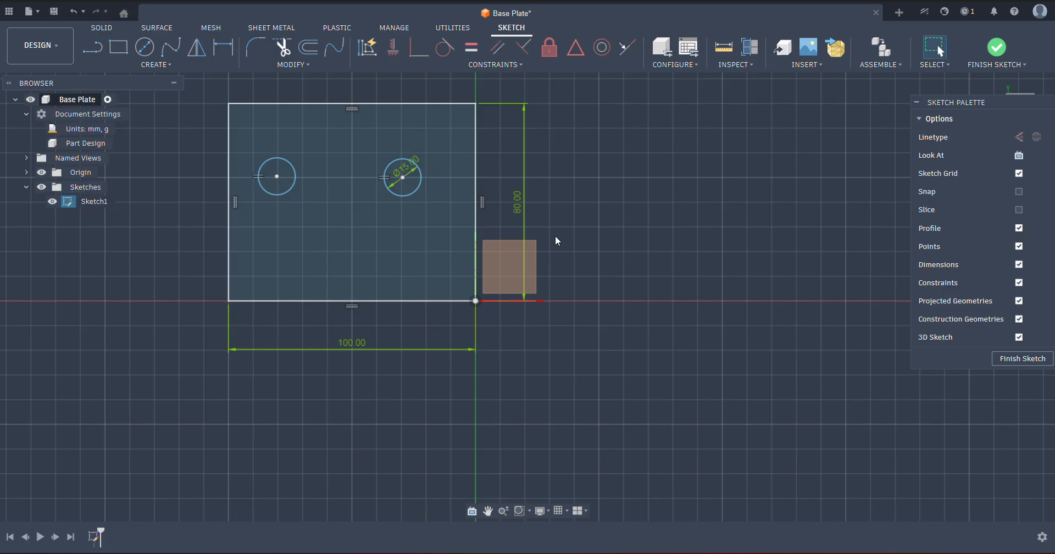
# Step: Change the right circle's diameter to 20 mm to test the Equal constraint and set it back to 15 mm
pyautogui.doubleClick(408, 172)
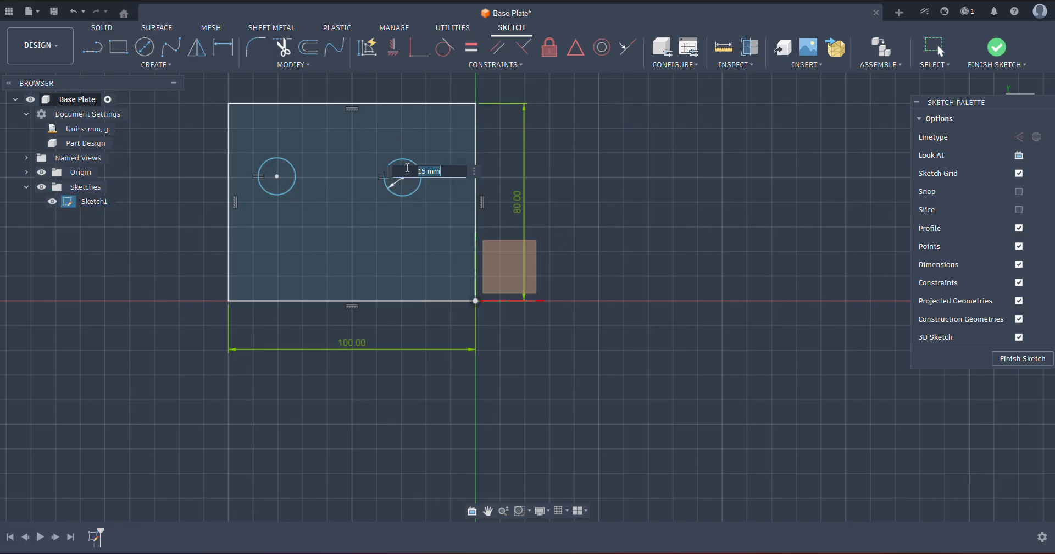
pyautogui.write('20')
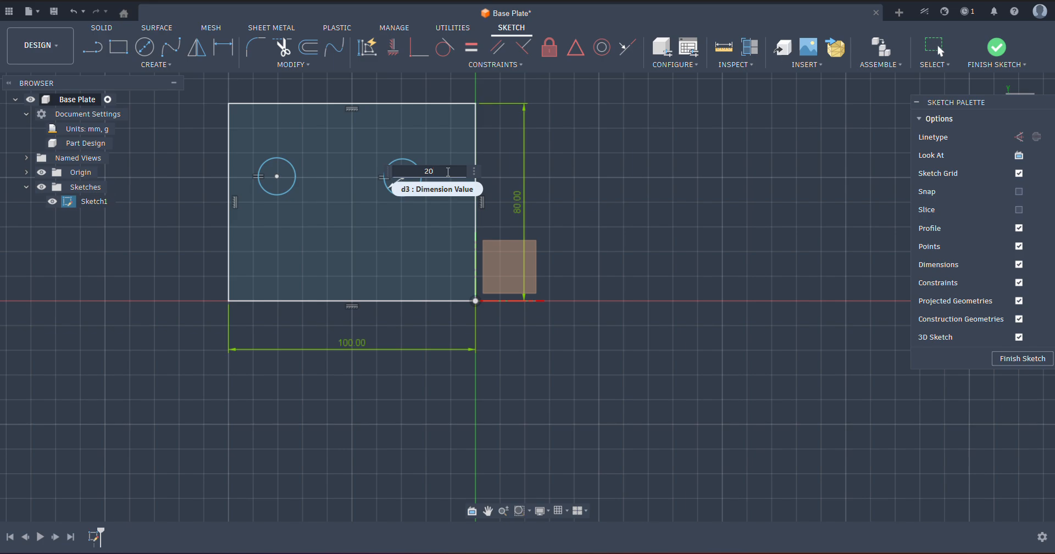
pyautogui.press('Return')
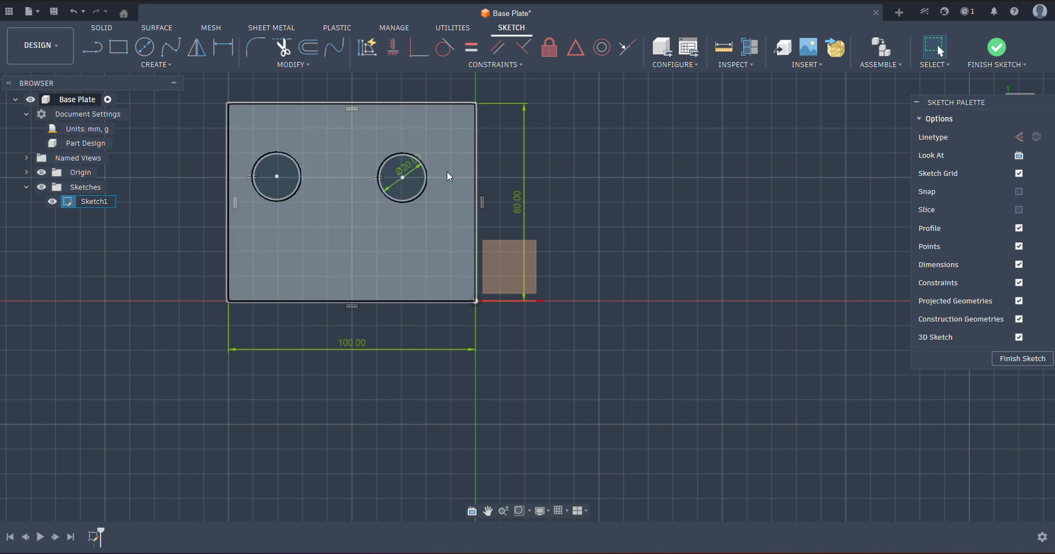
pyautogui.doubleClick(399, 169)
pyautogui.write('15')
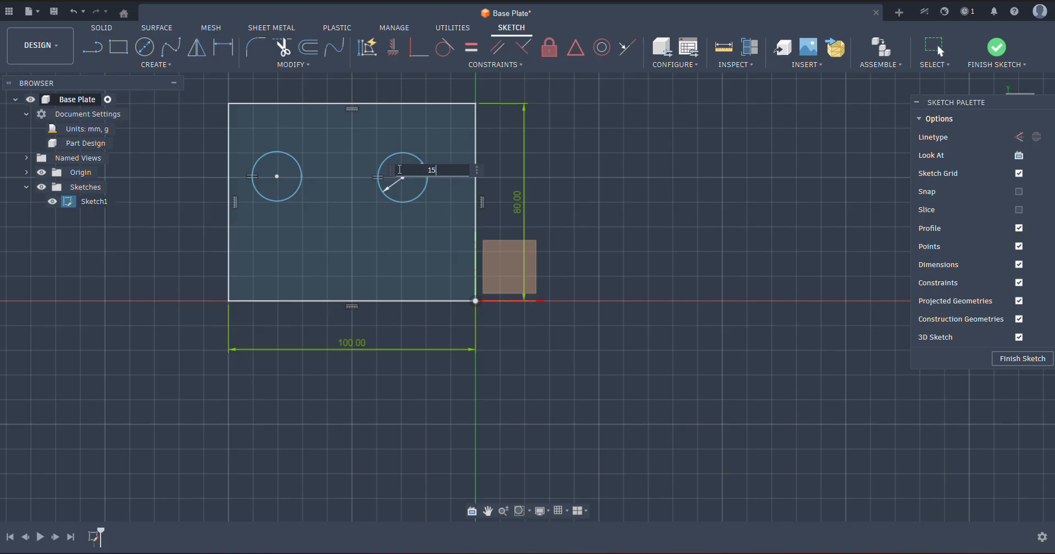
pyautogui.press('Return')
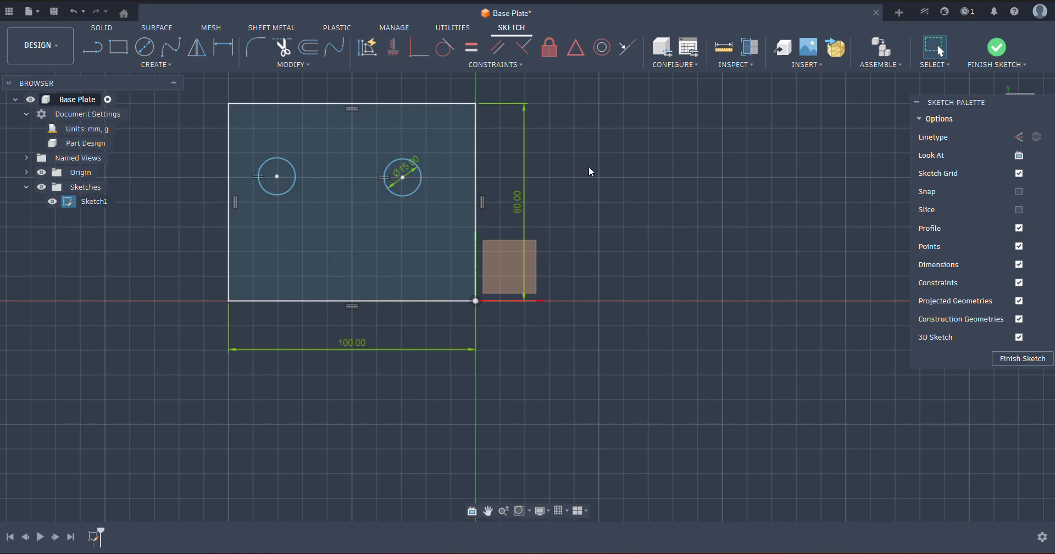
# Step: Shift the right circle slightly toward the right edge and align both circle centres with a Horizontal/Vertical constraint
pyautogui.moveTo(404, 176)
pyautogui.mouseDown()
pyautogui.moveTo(499, 196)
pyautogui.moveTo(411, 177)
pyautogui.mouseUp()
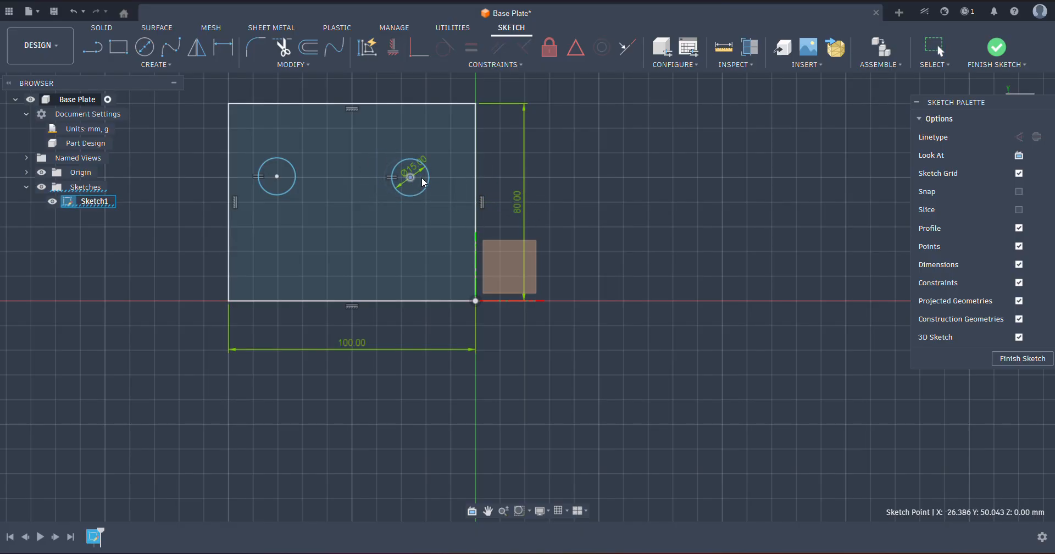
pyautogui.click(614, 153)
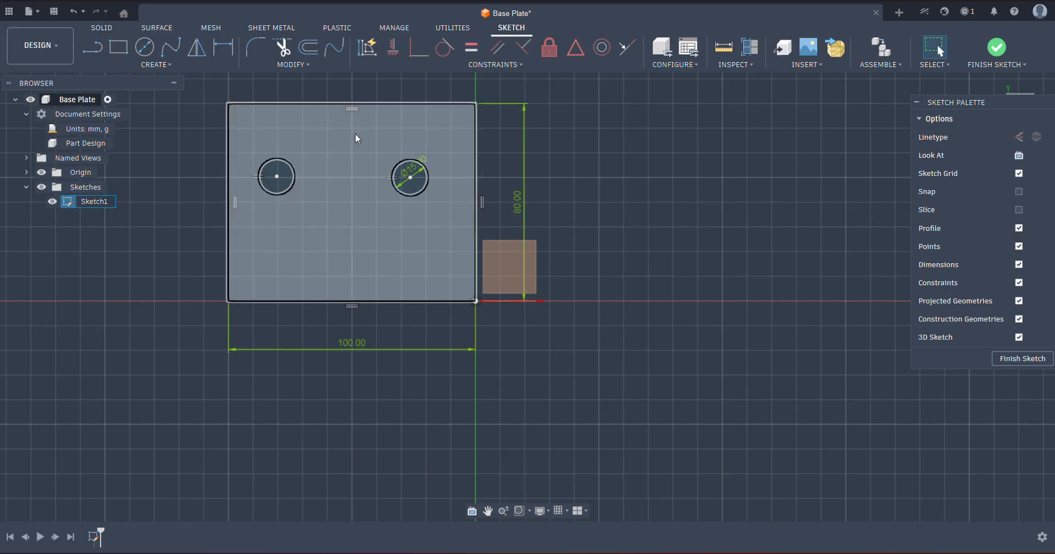
pyautogui.click(277, 176)
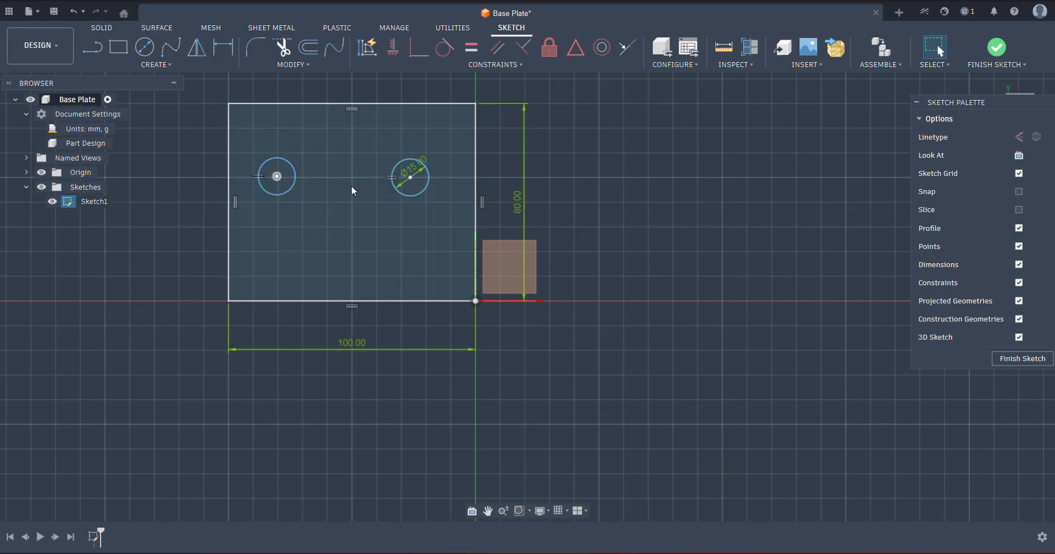
pyautogui.keyDown('shift'); pyautogui.click(410, 177); pyautogui.keyUp('shift')
pyautogui.click(486, 64)
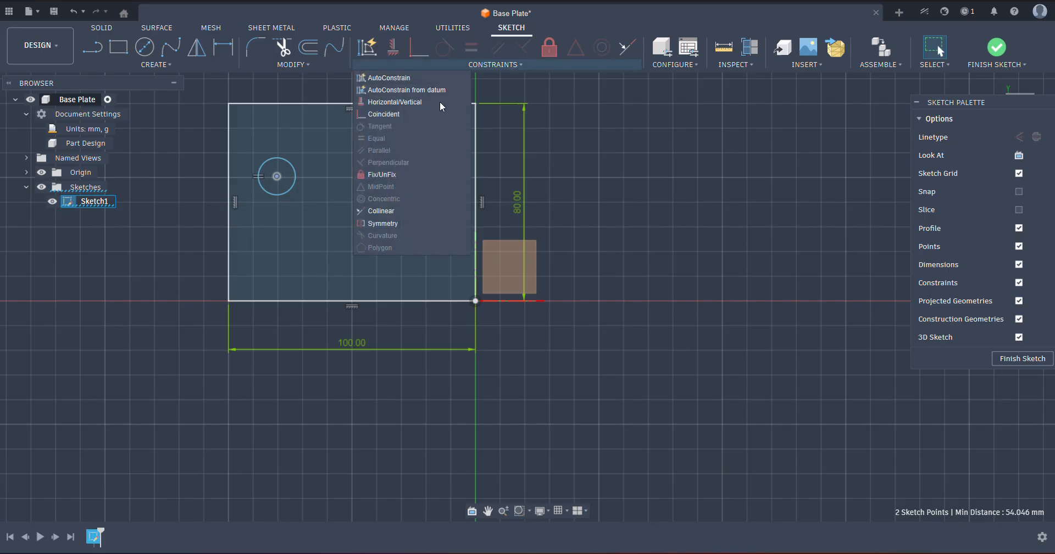
pyautogui.click(422, 104)
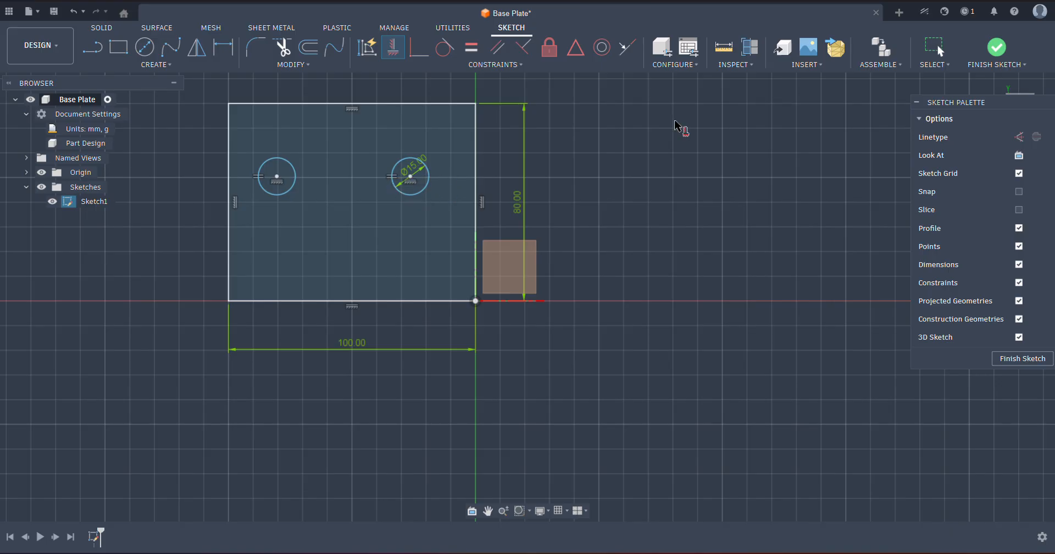
pyautogui.press('Escape')
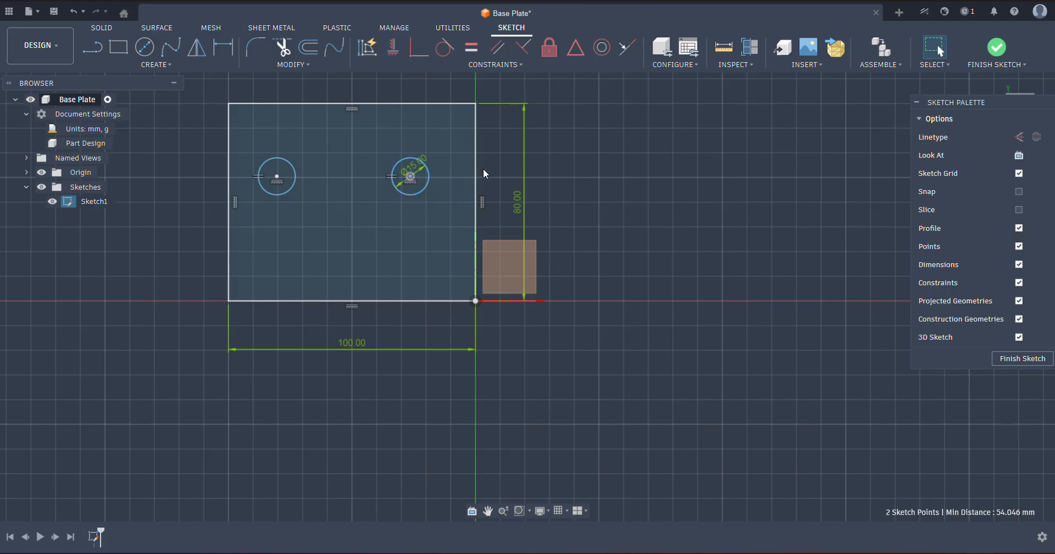
pyautogui.moveTo(410, 179)
pyautogui.mouseDown()
pyautogui.moveTo(322, 170)
pyautogui.moveTo(405, 176)
pyautogui.moveTo(387, 131)
pyautogui.moveTo(394, 174)
pyautogui.moveTo(426, 168)
pyautogui.moveTo(413, 178)
pyautogui.mouseUp()
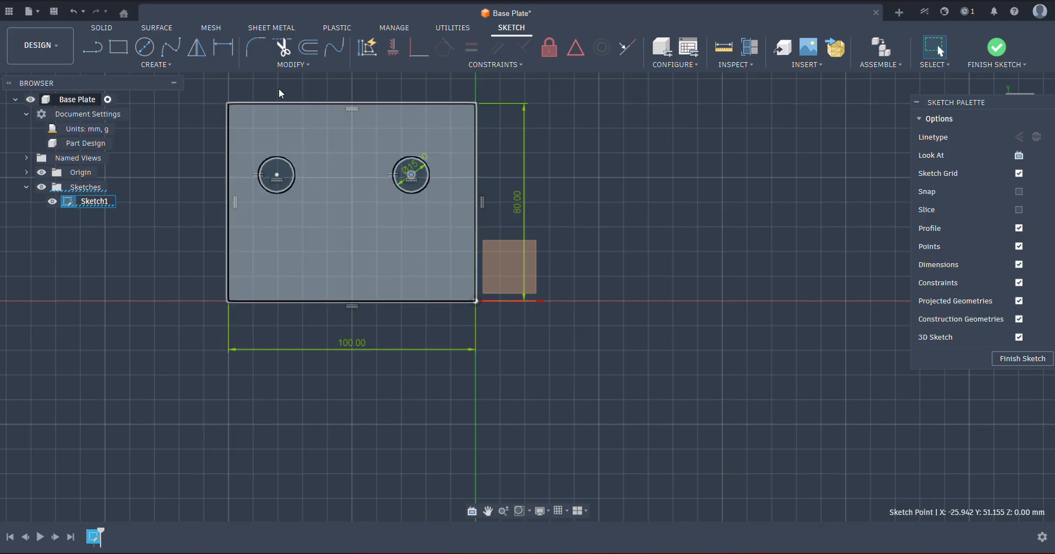
pyautogui.press('d')
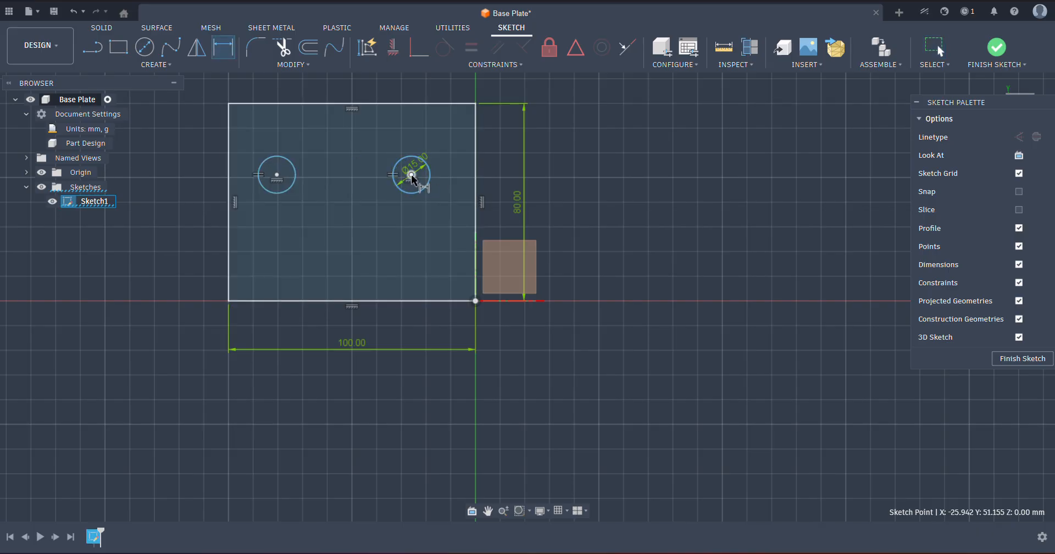
pyautogui.click(416, 300)
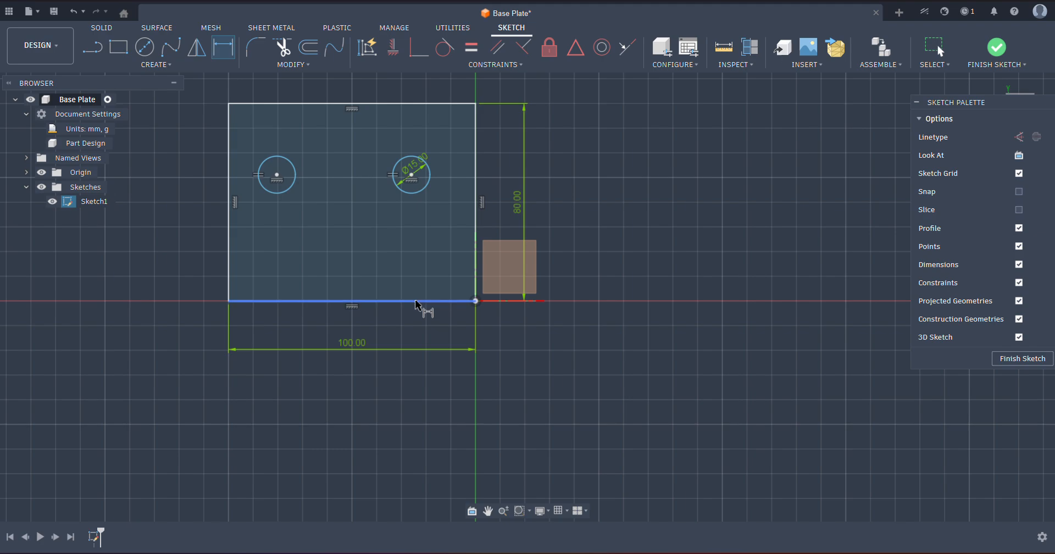
pyautogui.press('Escape')
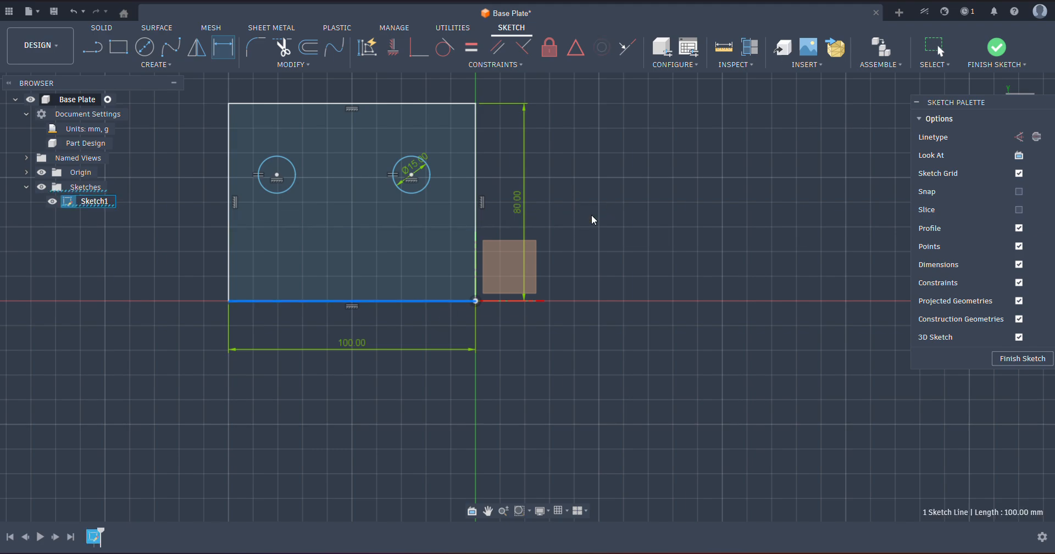
pyautogui.press('Escape')
# Step: Dimension the right circle's centre 50 mm above the rectangle's bottom edge
pyautogui.press('d')
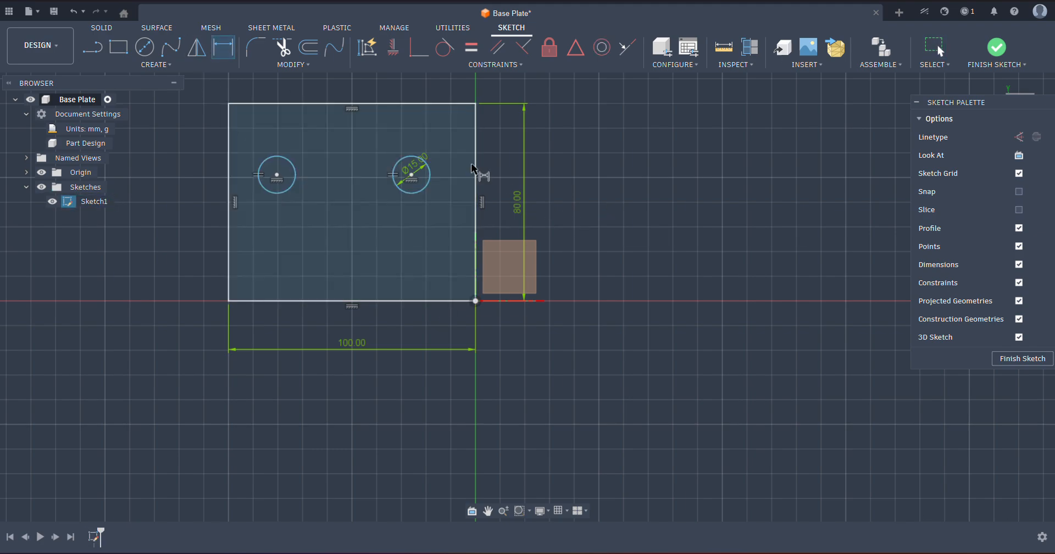
pyautogui.click(429, 172)
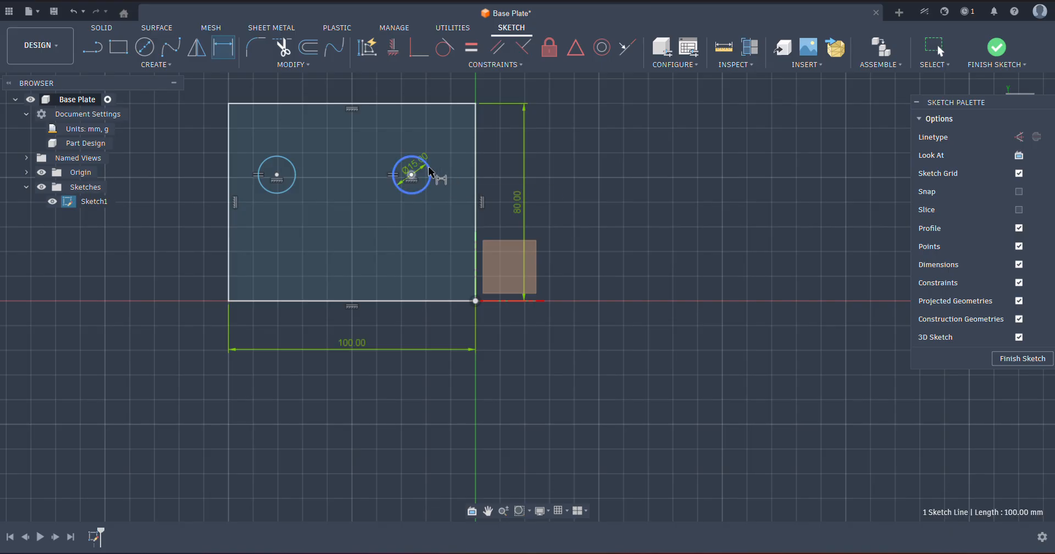
pyautogui.click(420, 301)
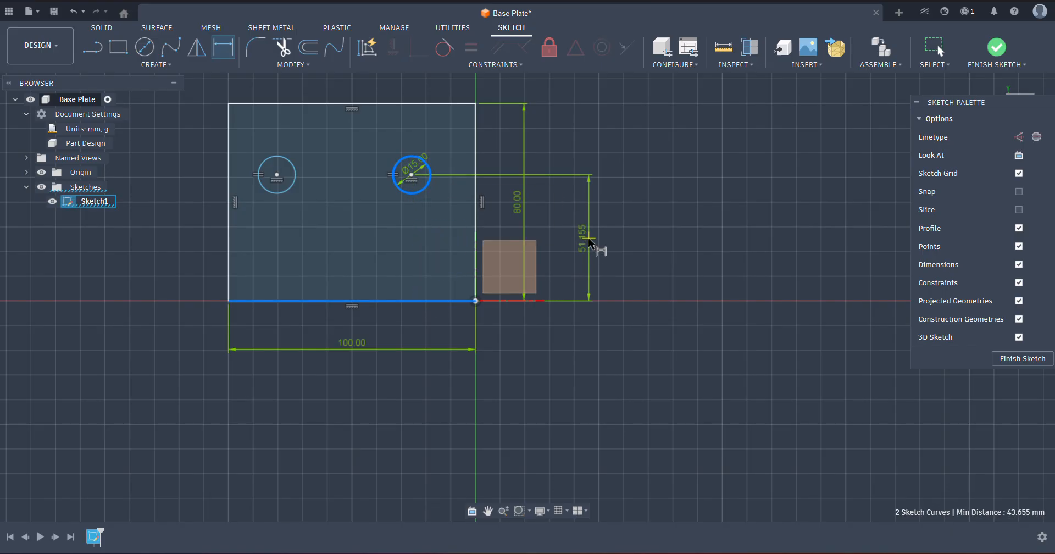
pyautogui.click(589, 240)
pyautogui.write('50')
pyautogui.press('Return')
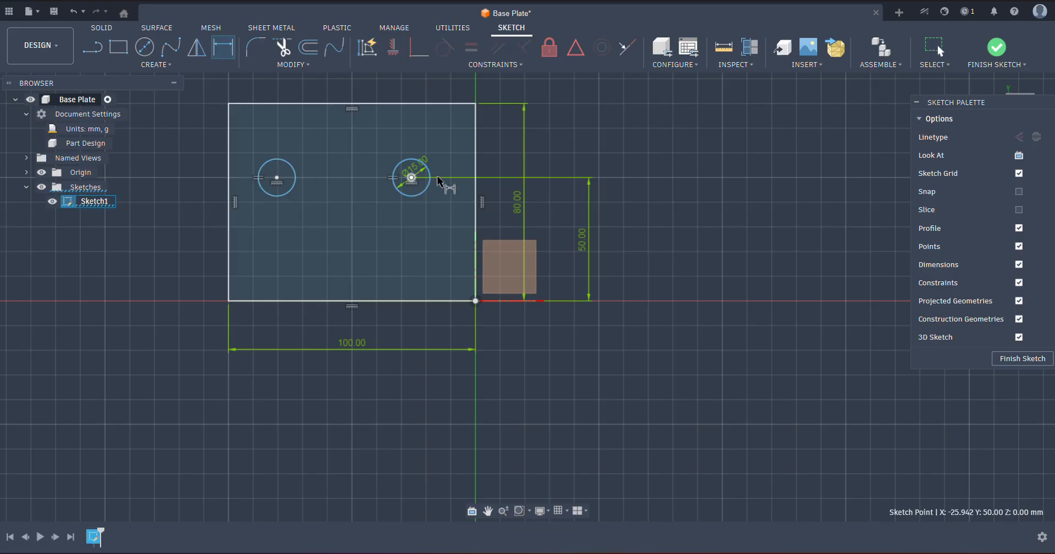
pyautogui.press('Escape')
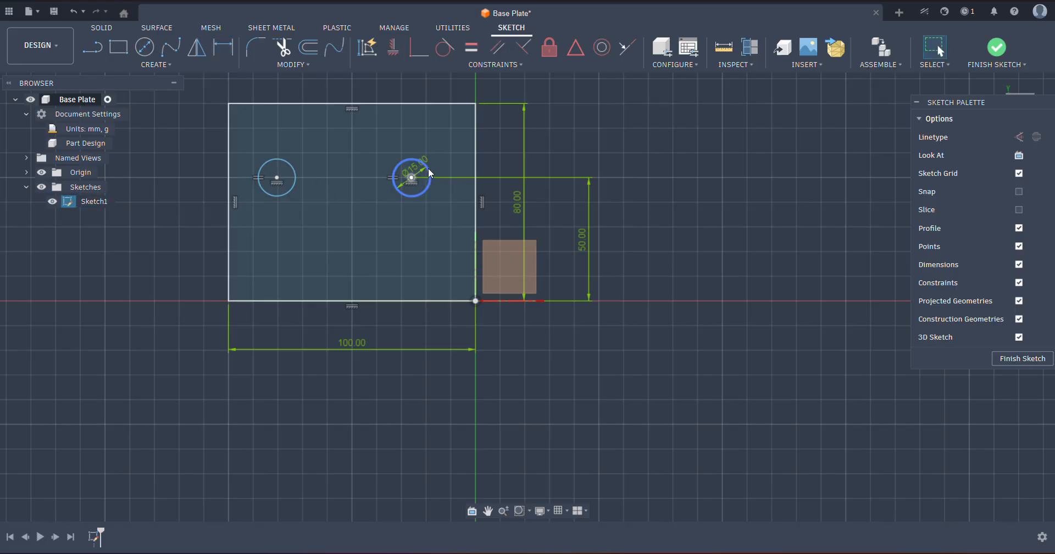
pyautogui.moveTo(428, 167); pyautogui.dragTo(386, 185)
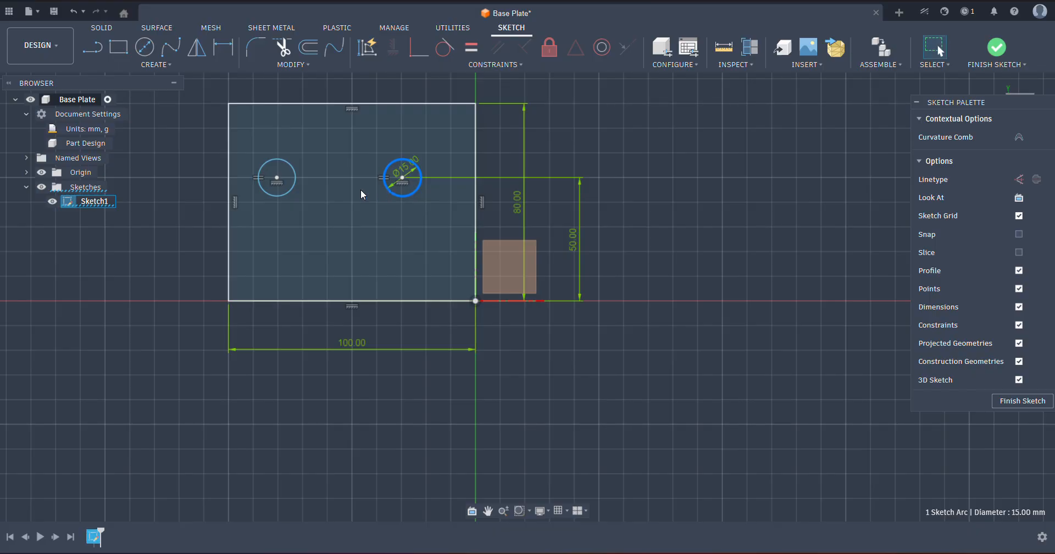
pyautogui.click(224, 49)
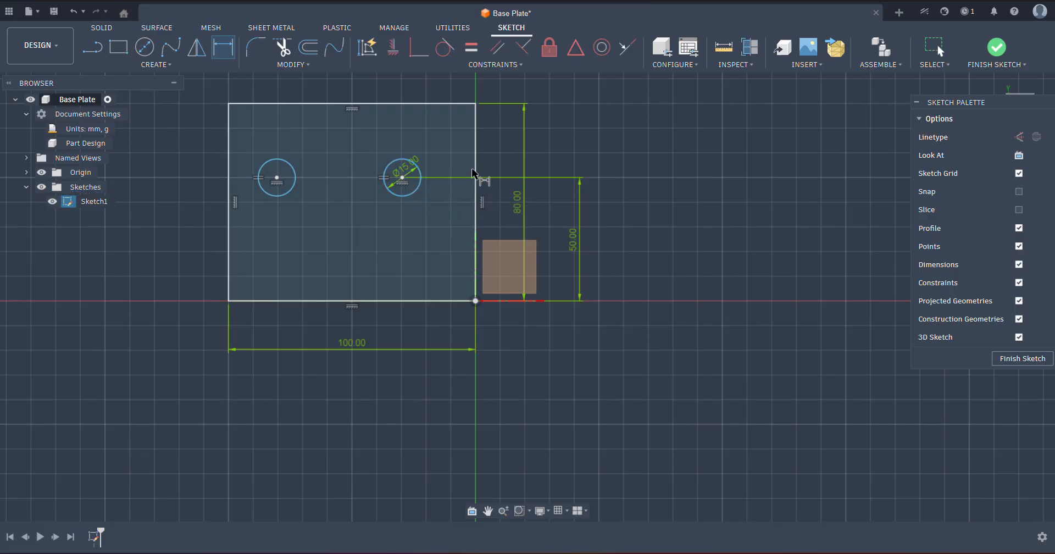
pyautogui.press('Escape')
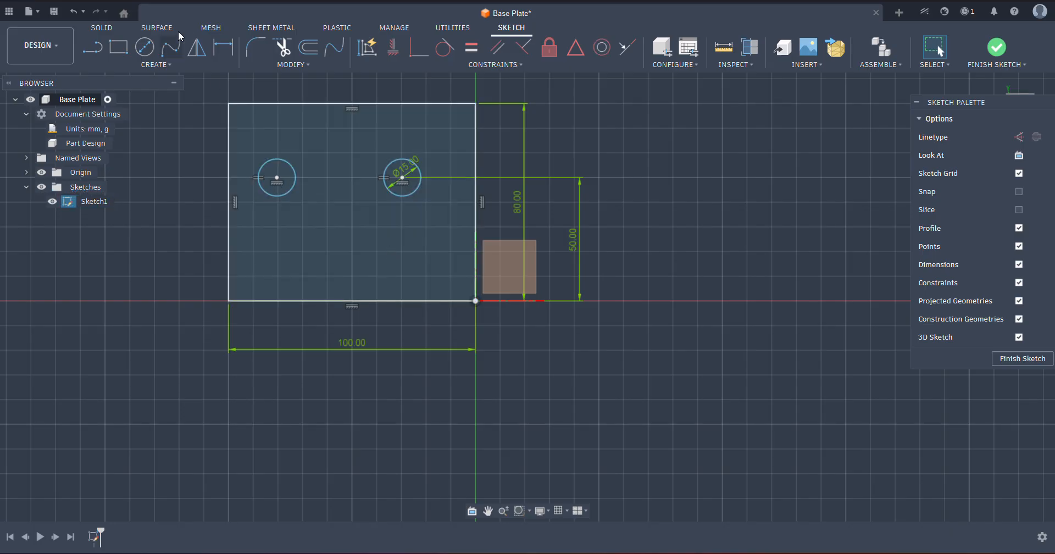
# Step: Dimension the right circle's centre 30 mm from the rectangle's right edge
pyautogui.click(225, 49)
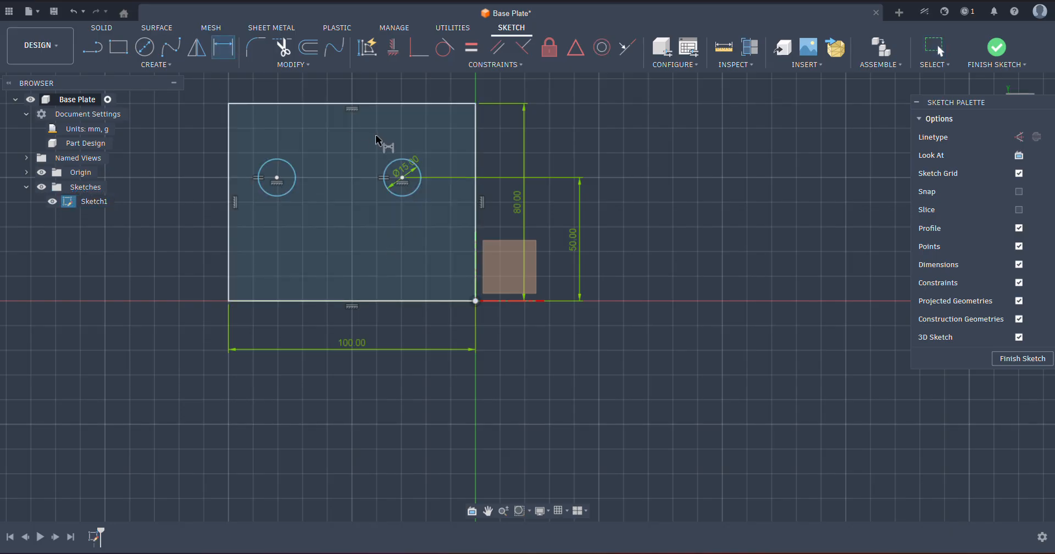
pyautogui.click(398, 165)
pyautogui.click(476, 176)
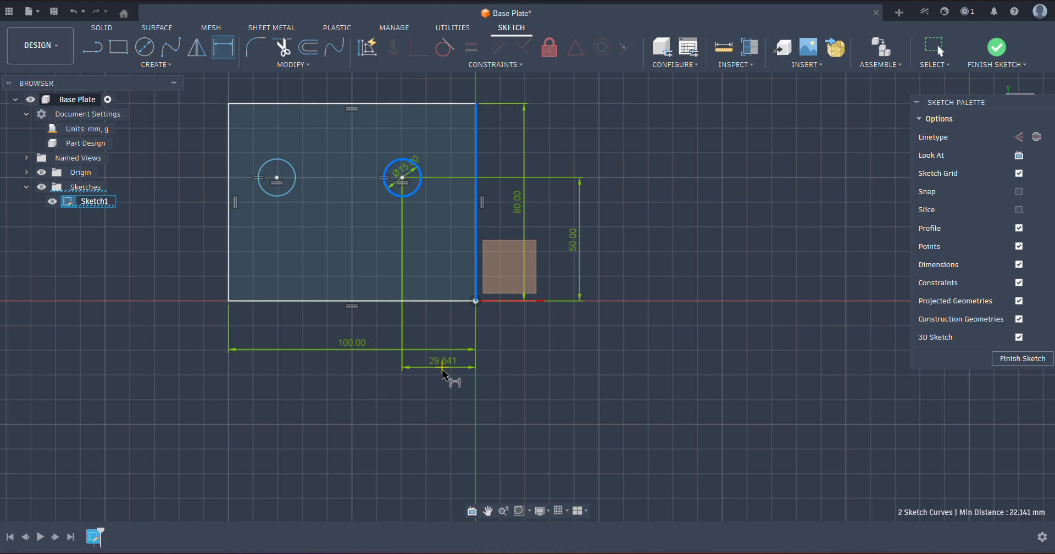
pyautogui.click(443, 379)
pyautogui.write('30')
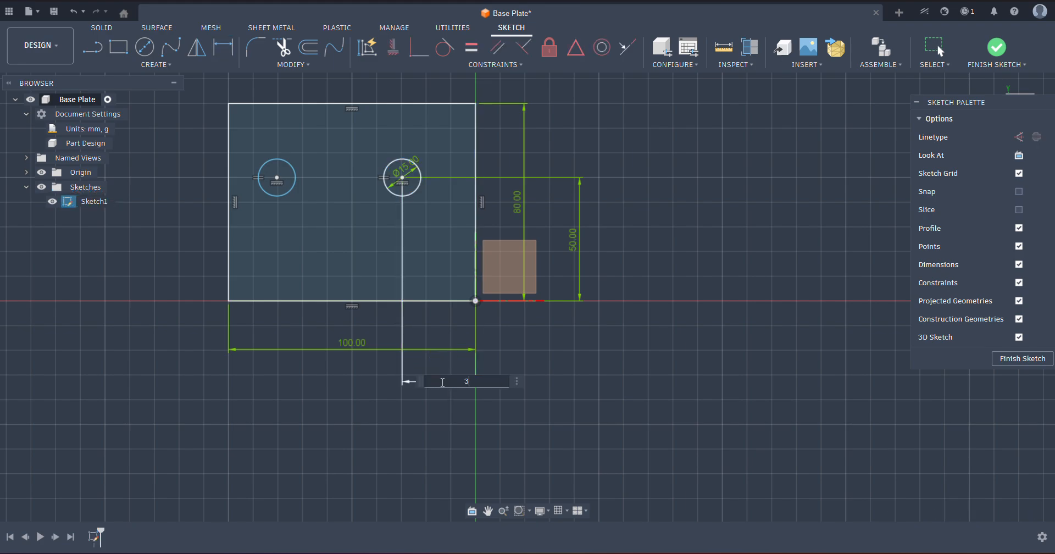
pyautogui.press('Return')
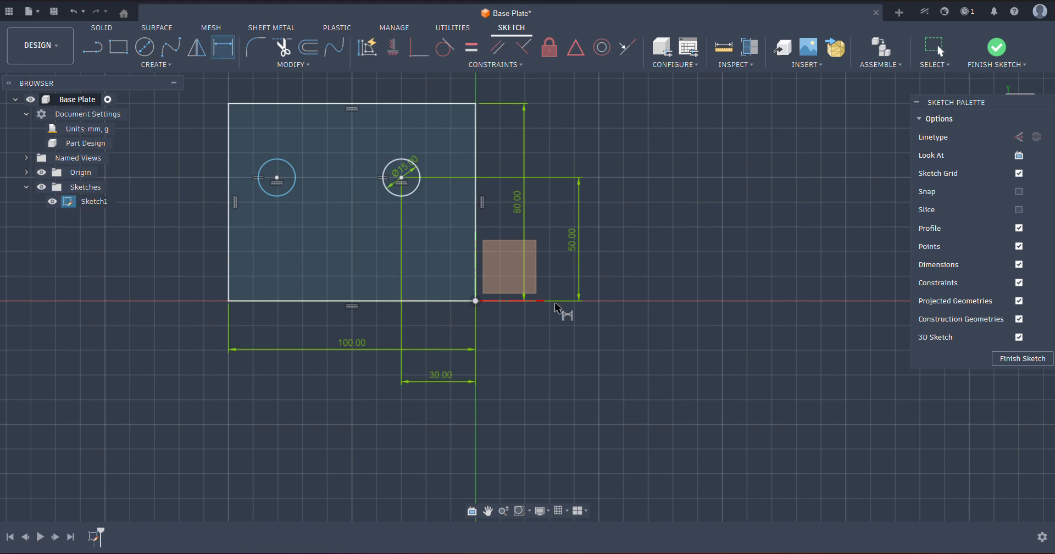
pyautogui.press('Escape')
pyautogui.scroll(3, 511, 319)
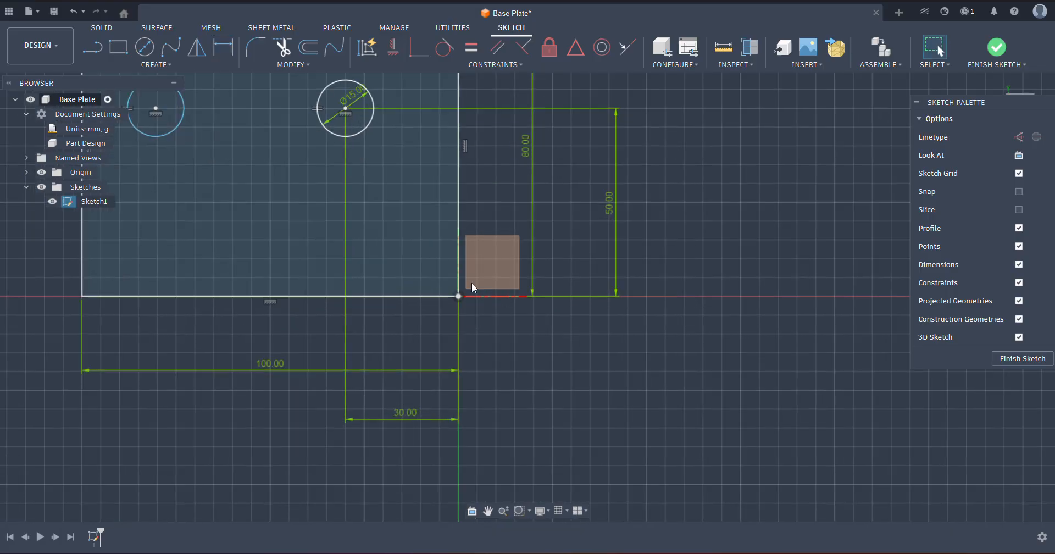
pyautogui.scroll(-3, 434, 231)
pyautogui.scroll(-2, 277, 148)
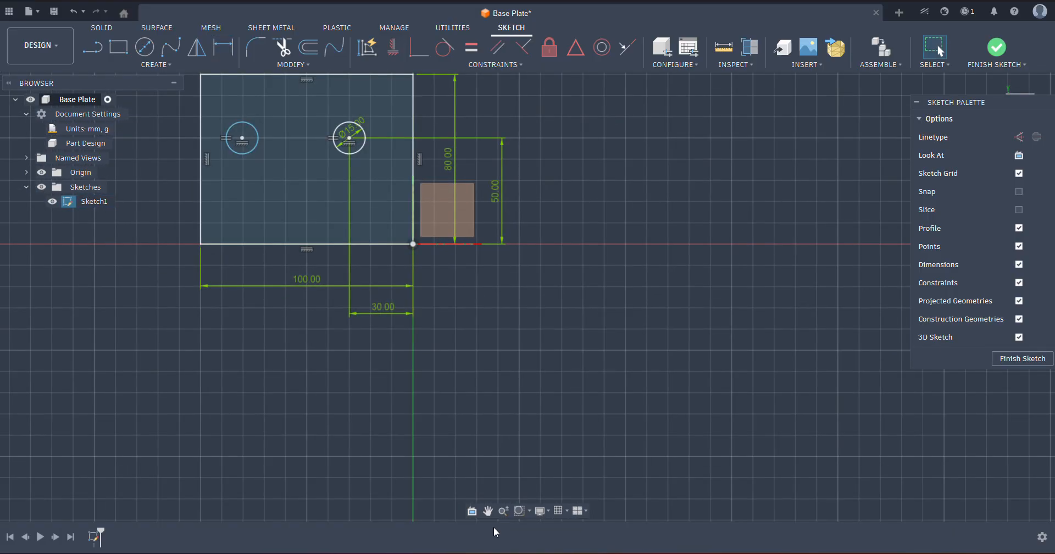
pyautogui.scroll(-3, 408, 316)
pyautogui.scroll(3, 328, 219)
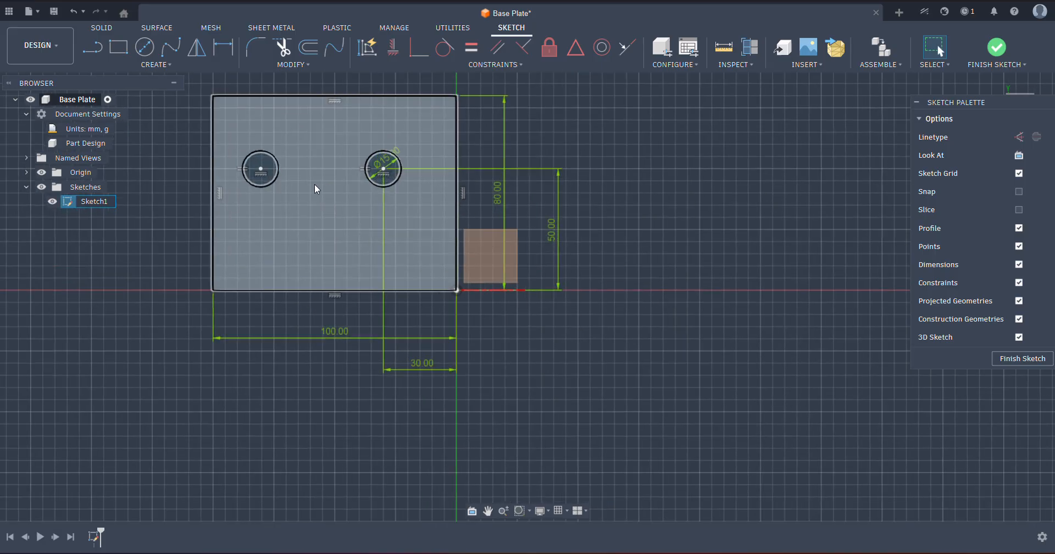
pyautogui.scroll(-2, 498, 294)
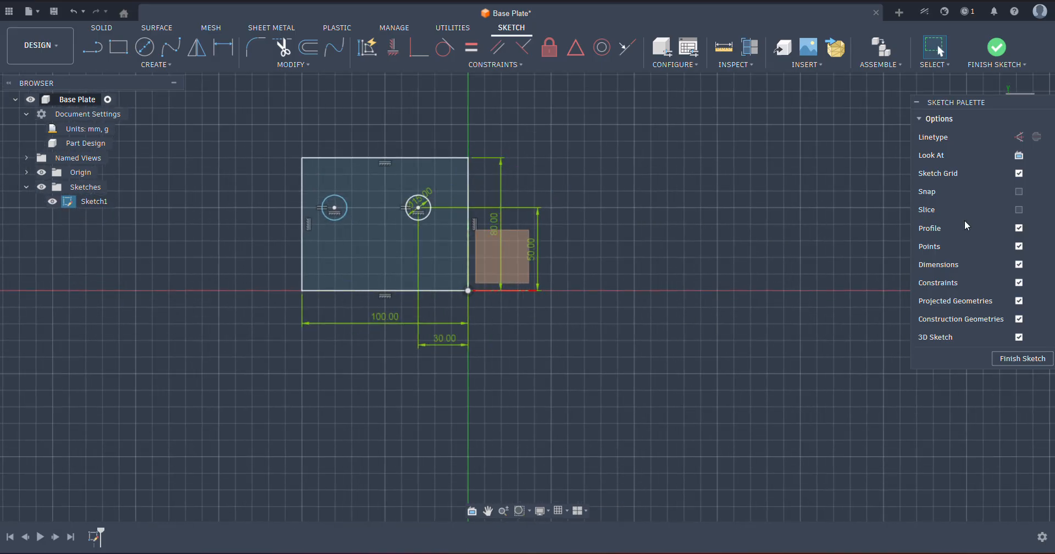
# Step: Finish the sketch and extrude the plate profile, excluding the two circles, 20 mm upward as a new body
pyautogui.click(997, 48)
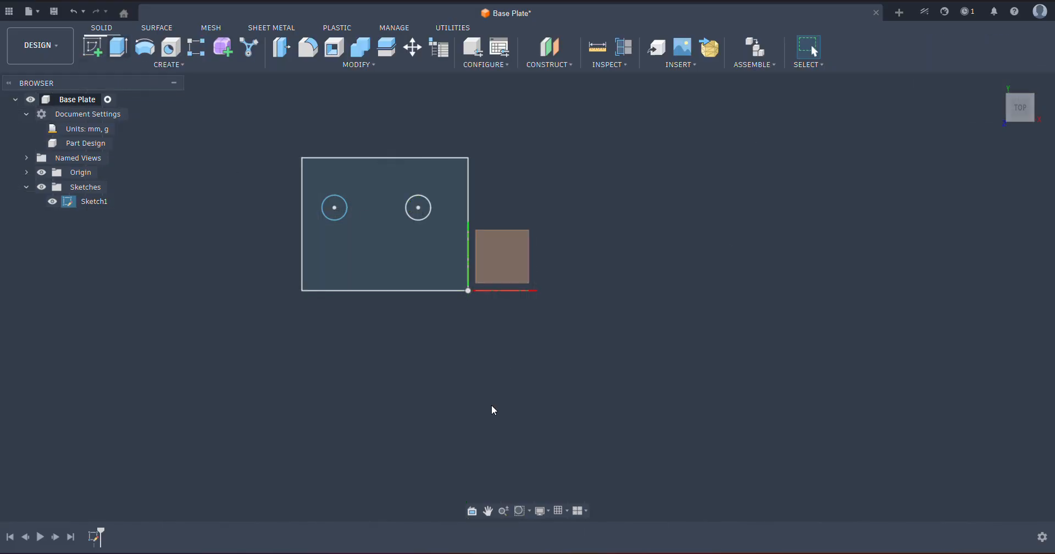
pyautogui.press('e')
pyautogui.click(430, 245)
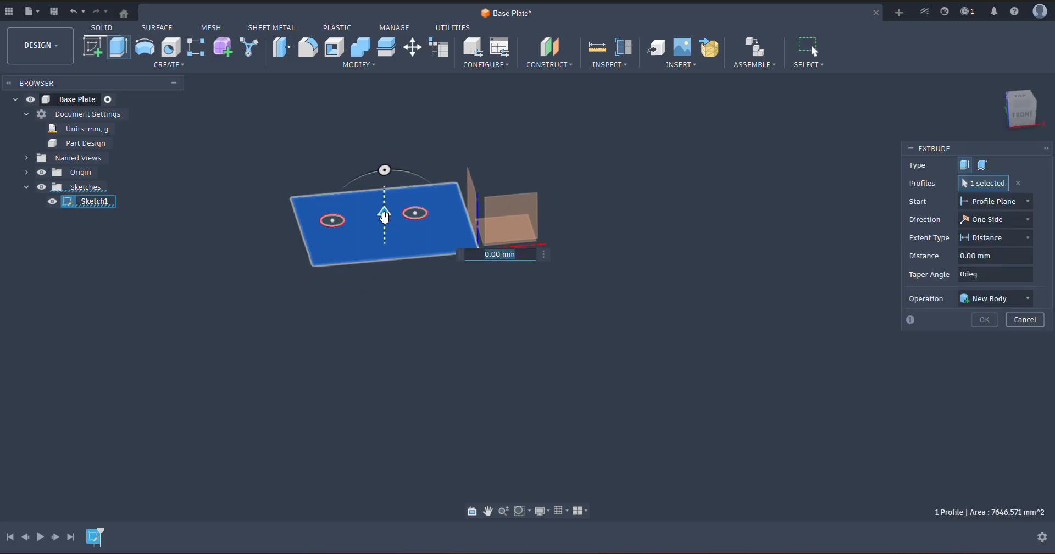
pyautogui.moveTo(383, 215); pyautogui.dragTo(384, 195)
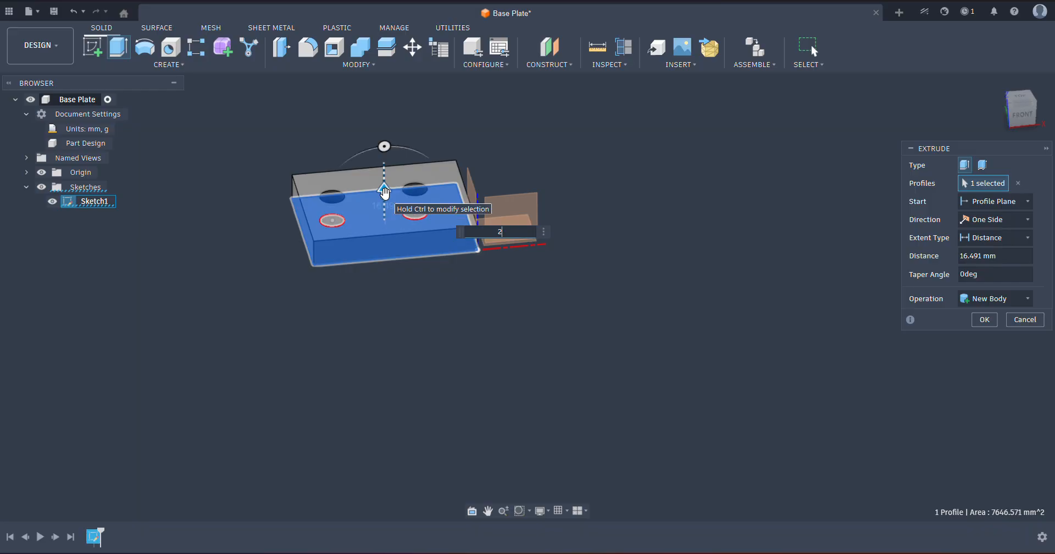
pyautogui.write('0')
pyautogui.press('Return')
pyautogui.keyDown('shift'); pyautogui.moveTo(493, 328); pyautogui.dragTo(354, 414, button='middle'); pyautogui.keyUp('shift')
pyautogui.click(393, 231)
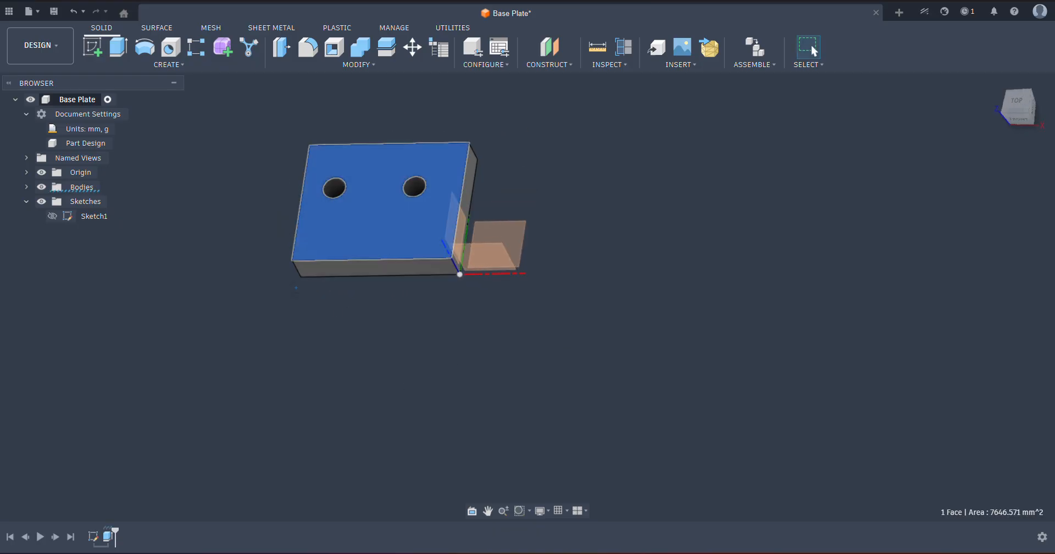
pyautogui.keyDown('shift'); pyautogui.moveTo(394, 231); pyautogui.dragTo(332, 203, button='middle'); pyautogui.keyUp('shift')
pyautogui.click(373, 64)
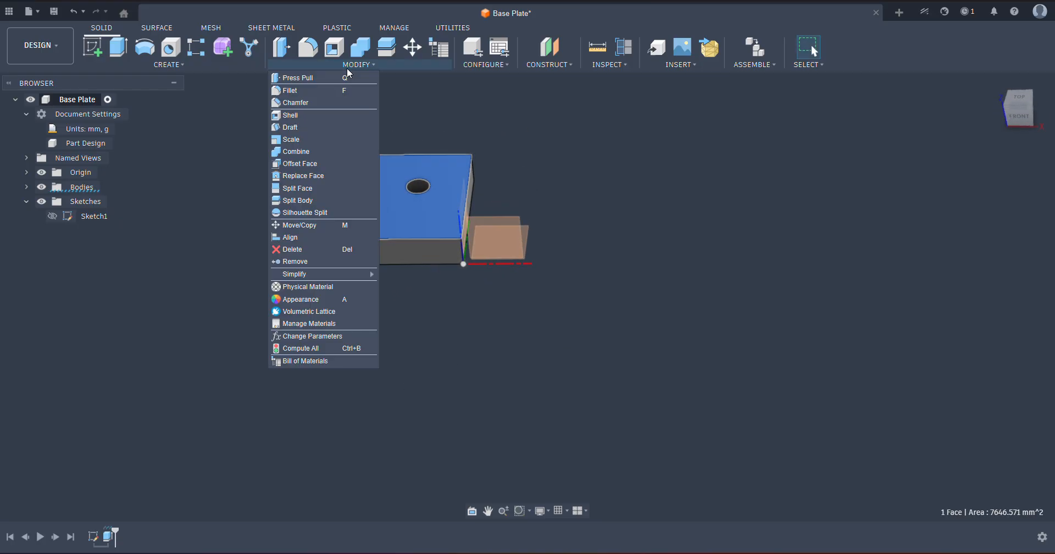
pyautogui.click(318, 93)
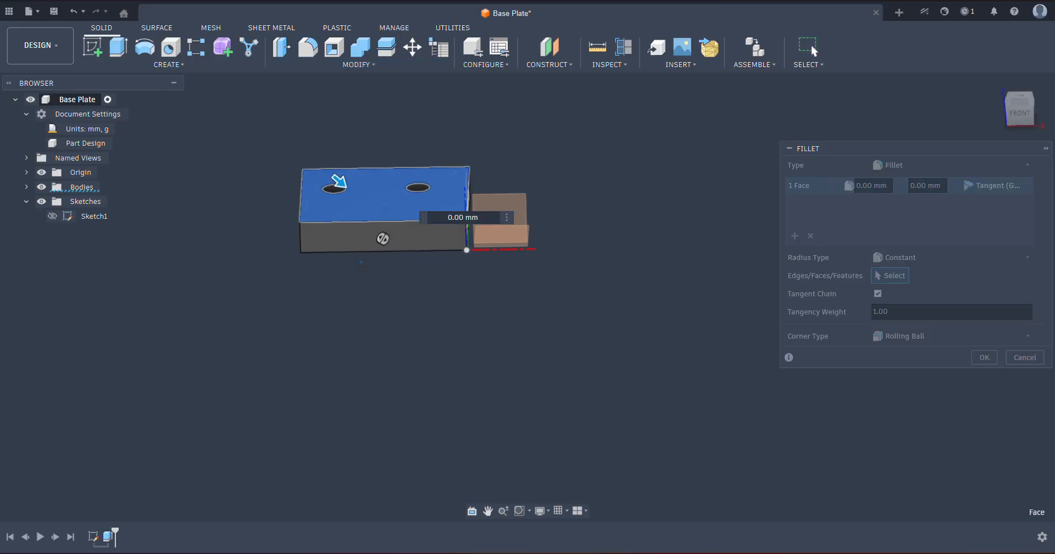
pyautogui.keyDown('shift'); pyautogui.moveTo(347, 333); pyautogui.dragTo(381, 302, button='middle'); pyautogui.keyUp('shift')
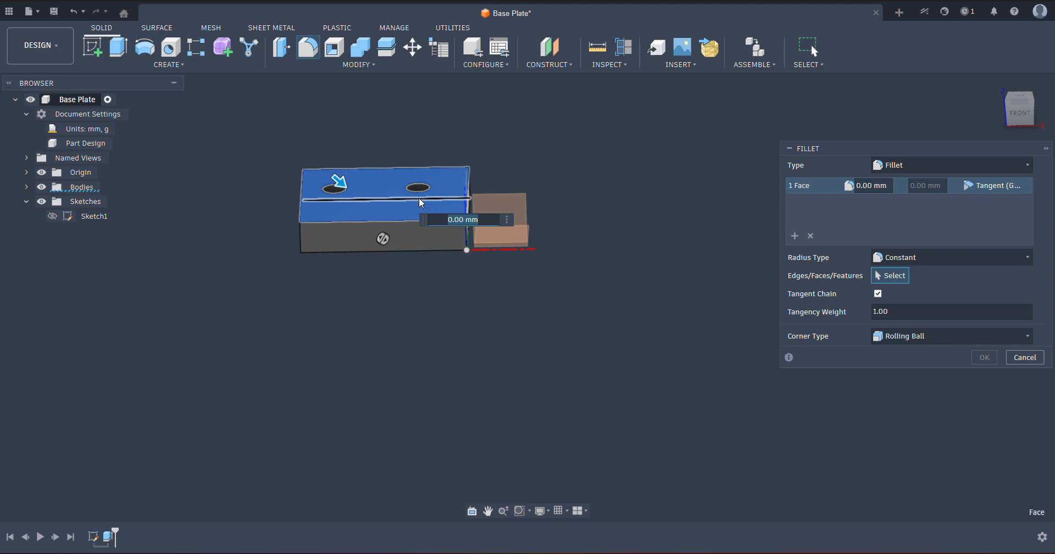
pyautogui.click(1024, 358)
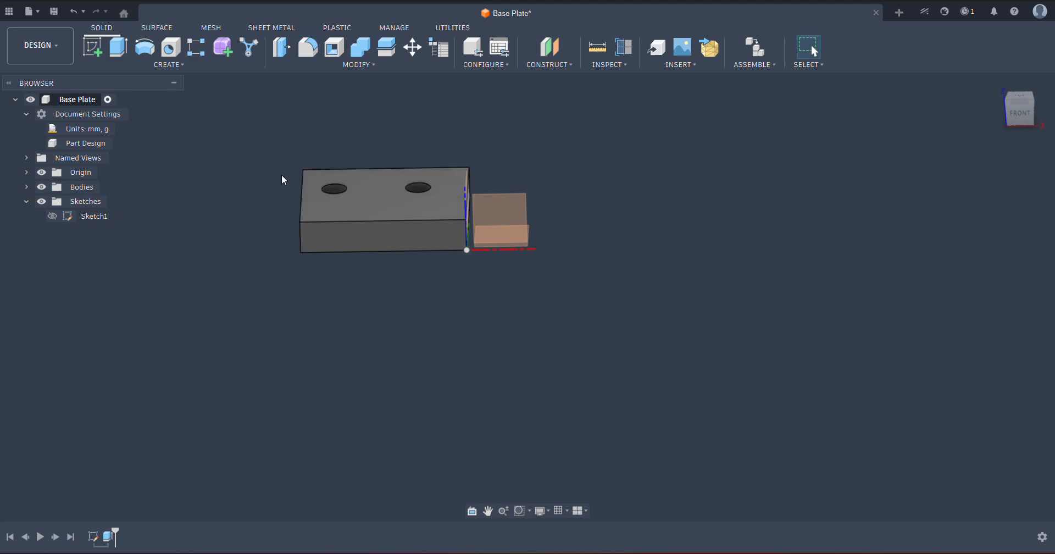
pyautogui.click(367, 249)
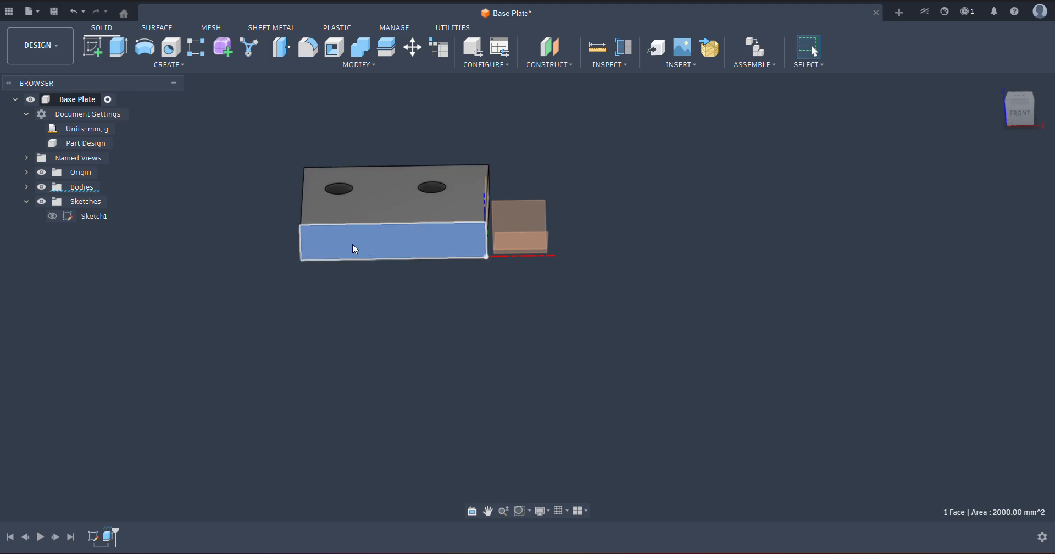
pyautogui.click(333, 50)
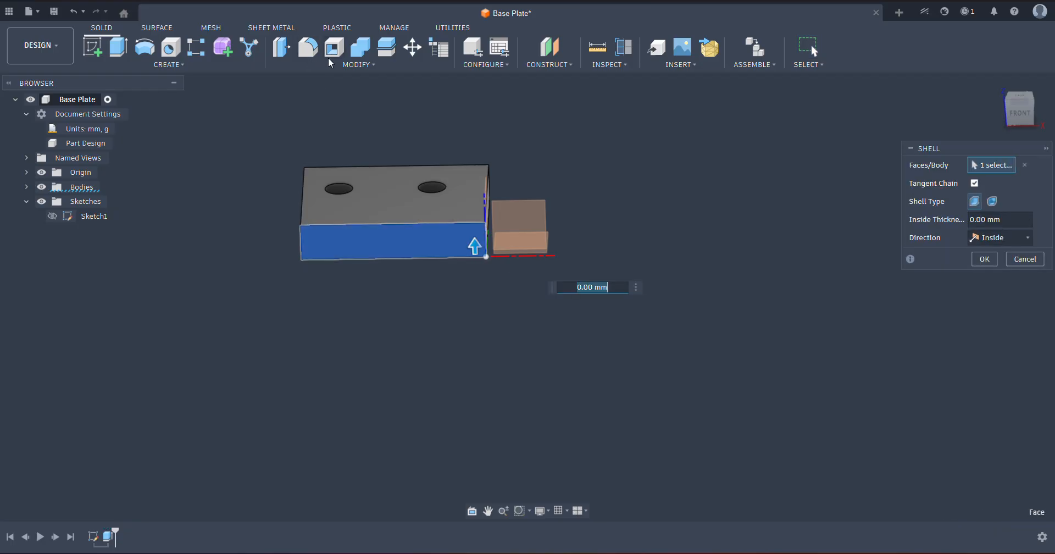
pyautogui.click(1025, 259)
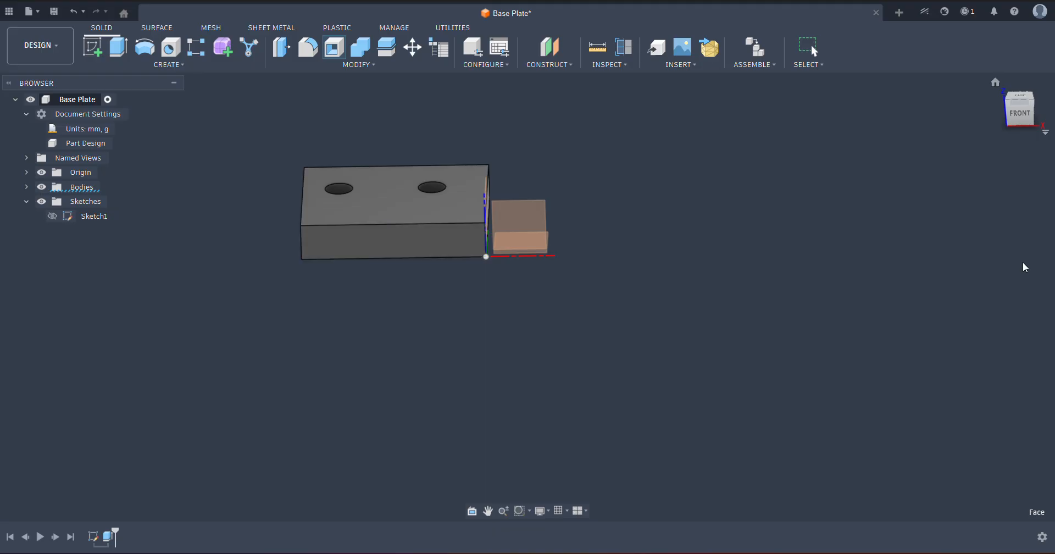
# Step: Fillet the plate's front side face with a constant 10 mm radius
pyautogui.click(379, 248)
pyautogui.click(355, 66)
pyautogui.click(295, 87)
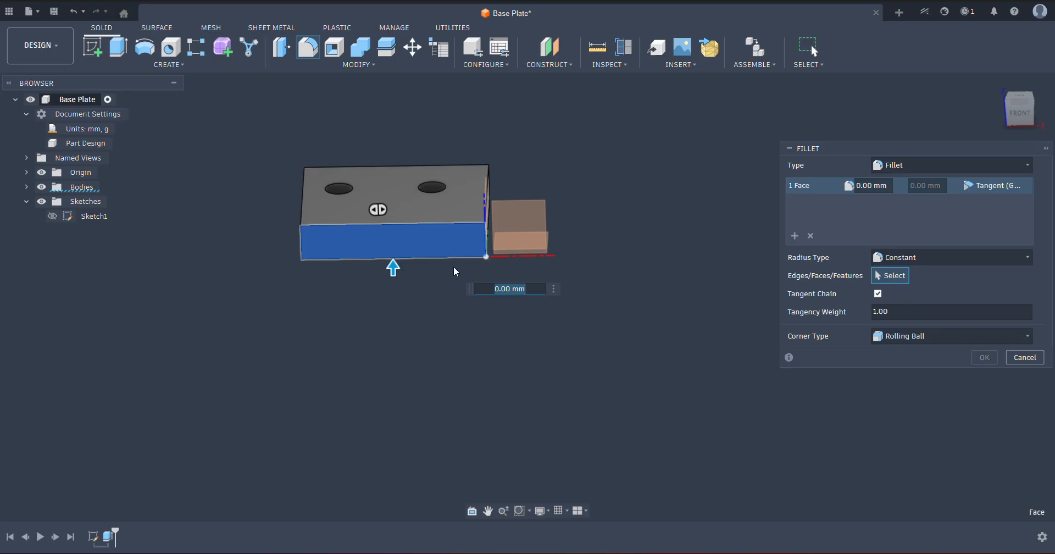
pyautogui.write('10')
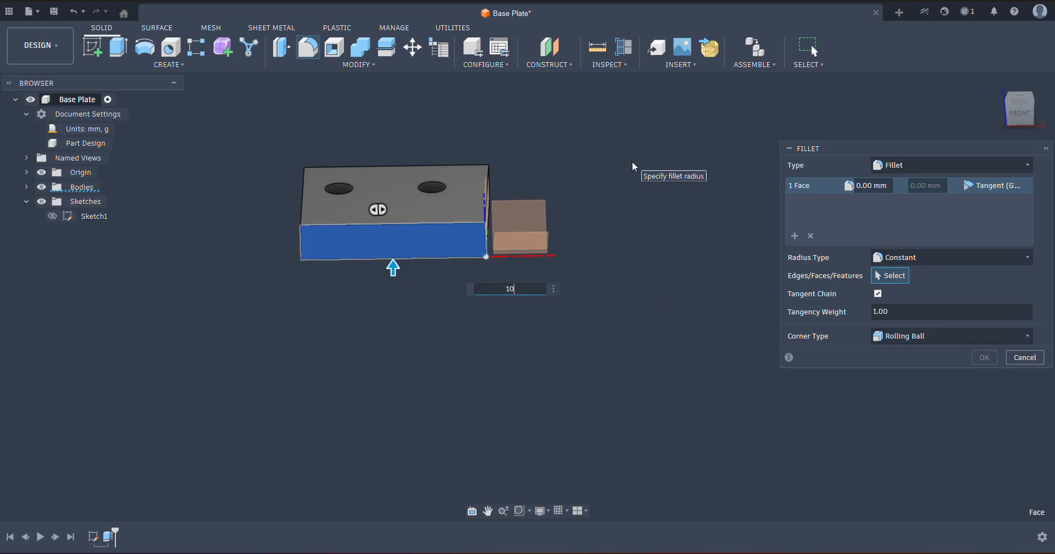
pyautogui.press('Return')
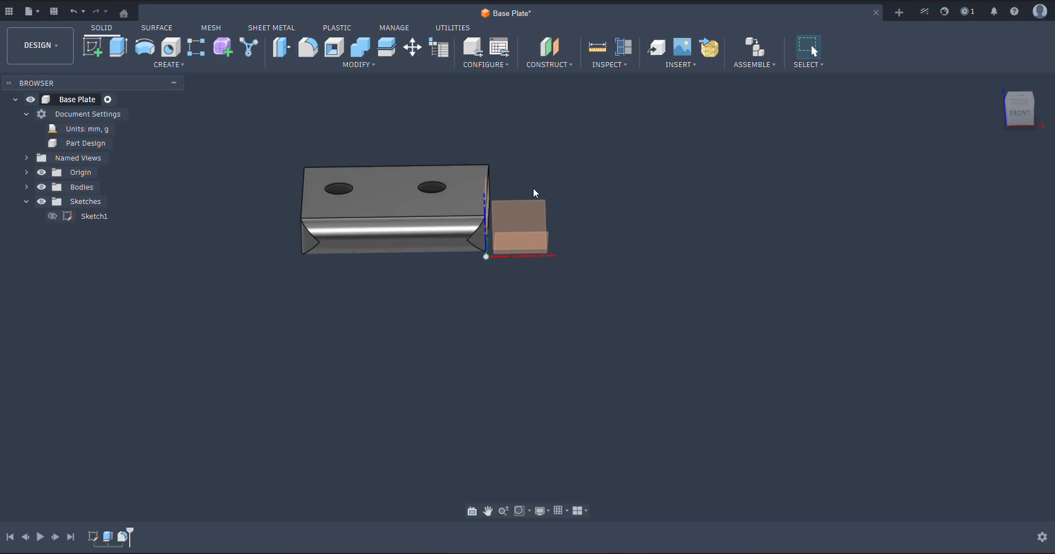
# Step: Edit the fillet, replacing its face selection with the plate's four vertical corner edges at a 10 mm radius
pyautogui.rightClick(125, 538)
pyautogui.click(158, 416)
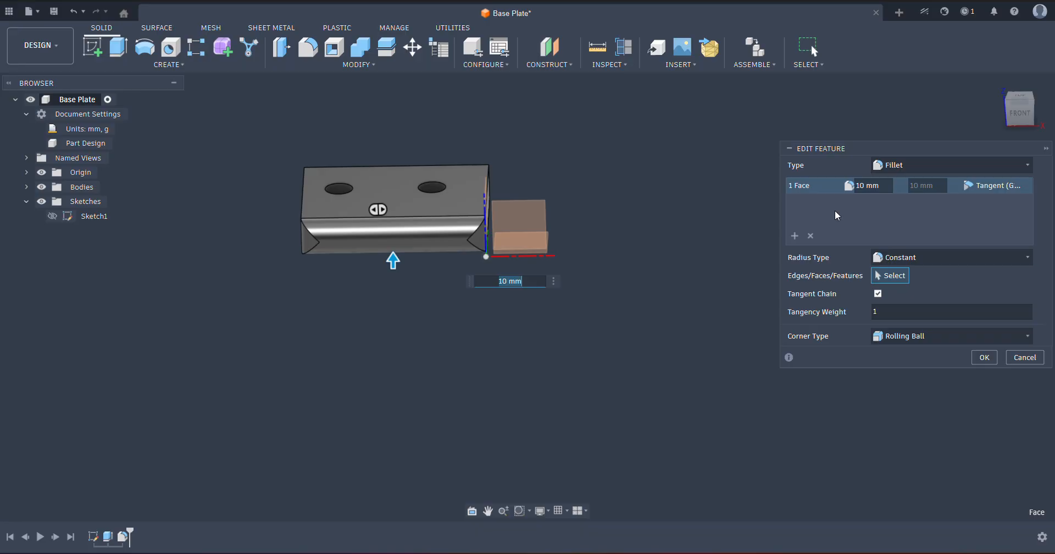
pyautogui.click(810, 235)
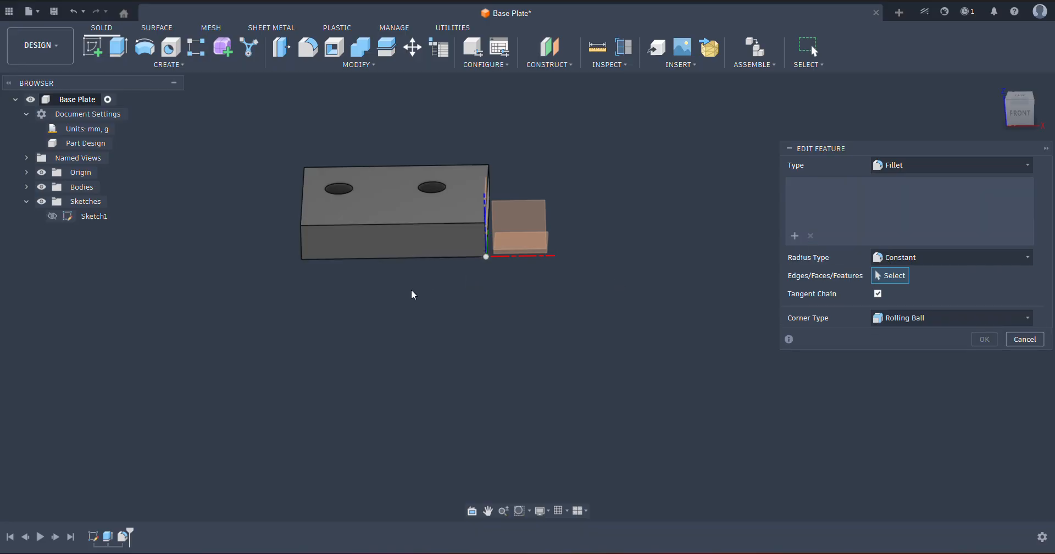
pyautogui.keyDown('shift'); pyautogui.moveTo(412, 290); pyautogui.dragTo(455, 269, button='middle'); pyautogui.keyUp('shift')
pyautogui.click(343, 245)
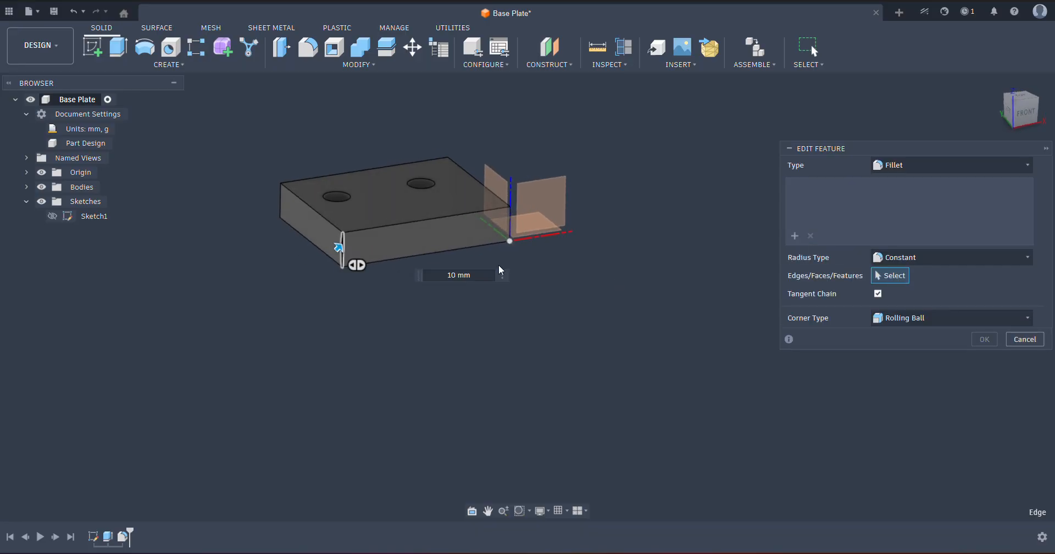
pyautogui.click(510, 225)
pyautogui.keyDown('shift'); pyautogui.moveTo(495, 305); pyautogui.dragTo(315, 137, button='middle'); pyautogui.keyUp('shift')
pyautogui.click(293, 240)
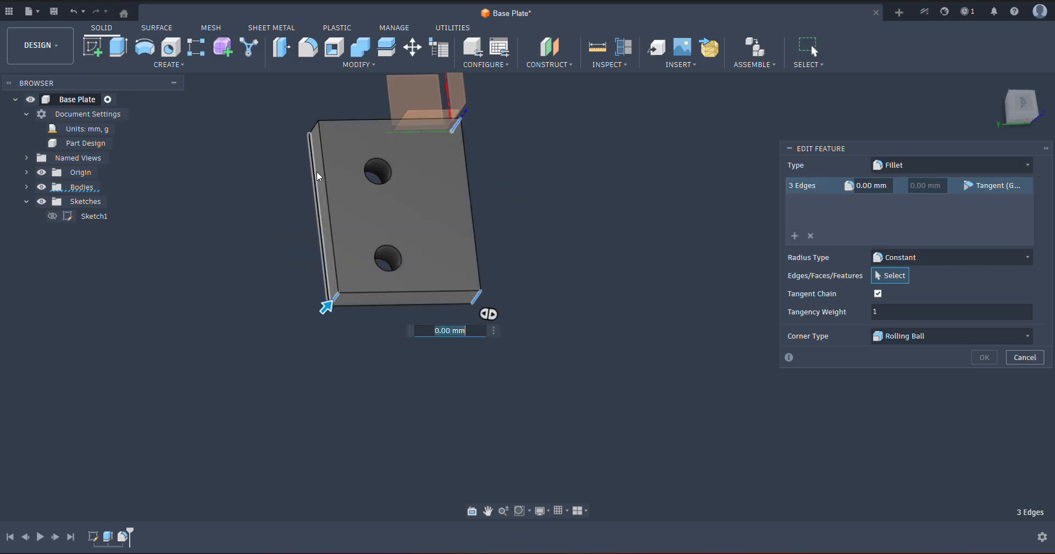
pyautogui.click(311, 132)
pyautogui.keyDown('shift'); pyautogui.moveTo(560, 236); pyautogui.dragTo(471, 168, button='middle'); pyautogui.keyUp('shift')
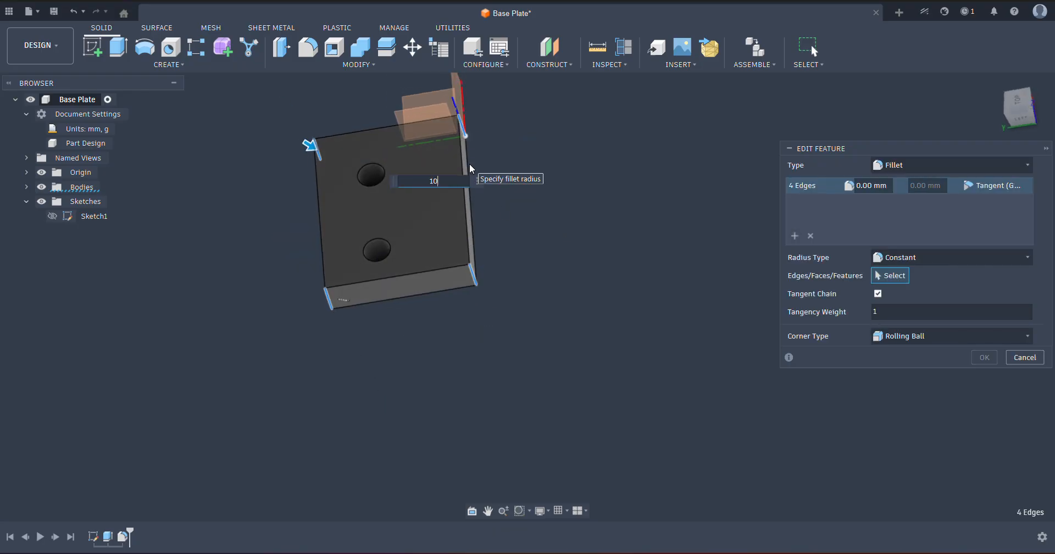
pyautogui.write('10')
pyautogui.press('Return')
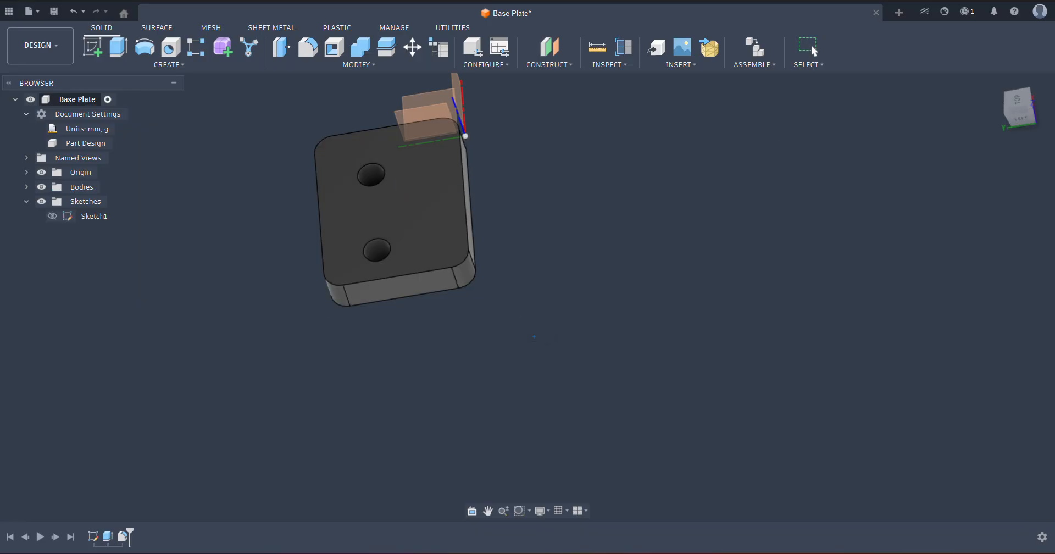
# Step: Preview a 2 mm equal-distance chamfer on the top face, clear that selection, and chamfer only the top rims of both holes
pyautogui.keyDown('shift'); pyautogui.moveTo(551, 341); pyautogui.dragTo(366, 209, button='middle'); pyautogui.keyUp('shift')
pyautogui.scroll(3, 364, 208)
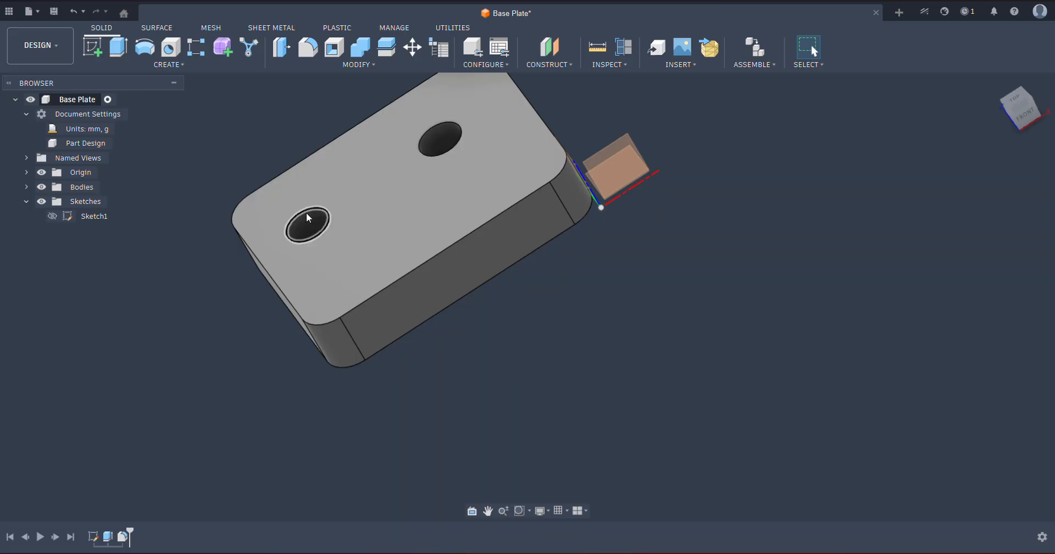
pyautogui.keyDown('shift'); pyautogui.moveTo(416, 202); pyautogui.dragTo(398, 233, button='middle'); pyautogui.keyUp('shift')
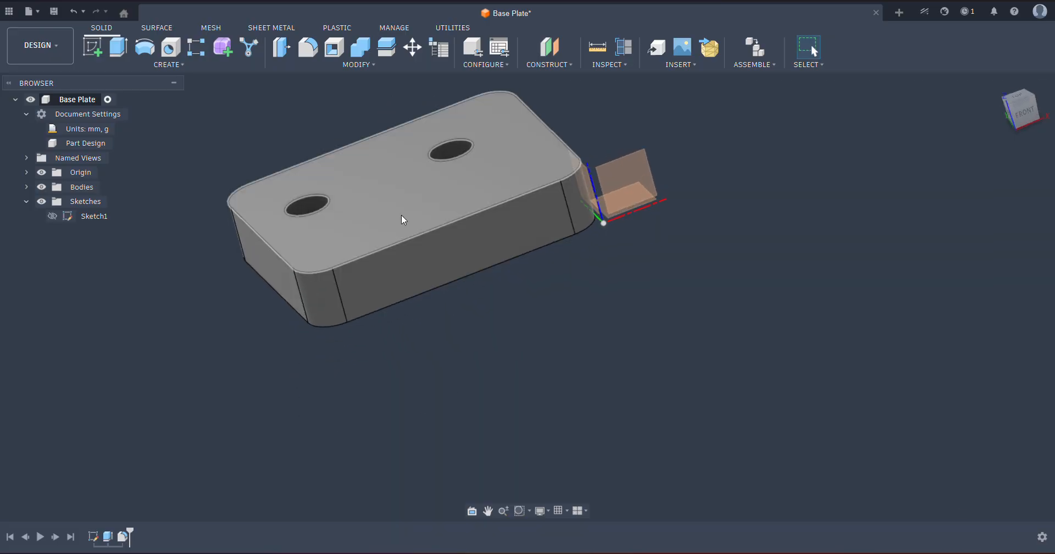
pyautogui.click(404, 219)
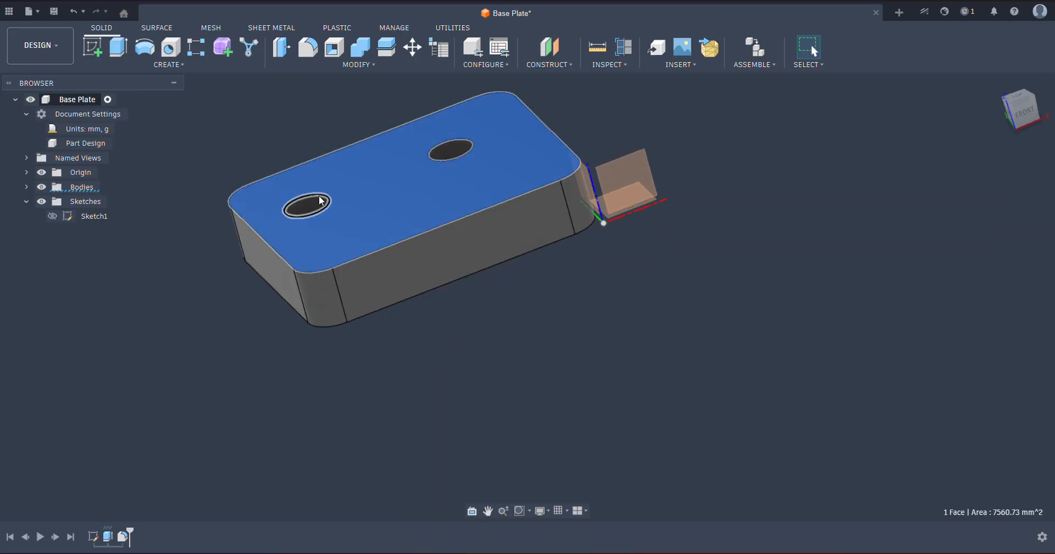
pyautogui.click(362, 67)
pyautogui.click(302, 104)
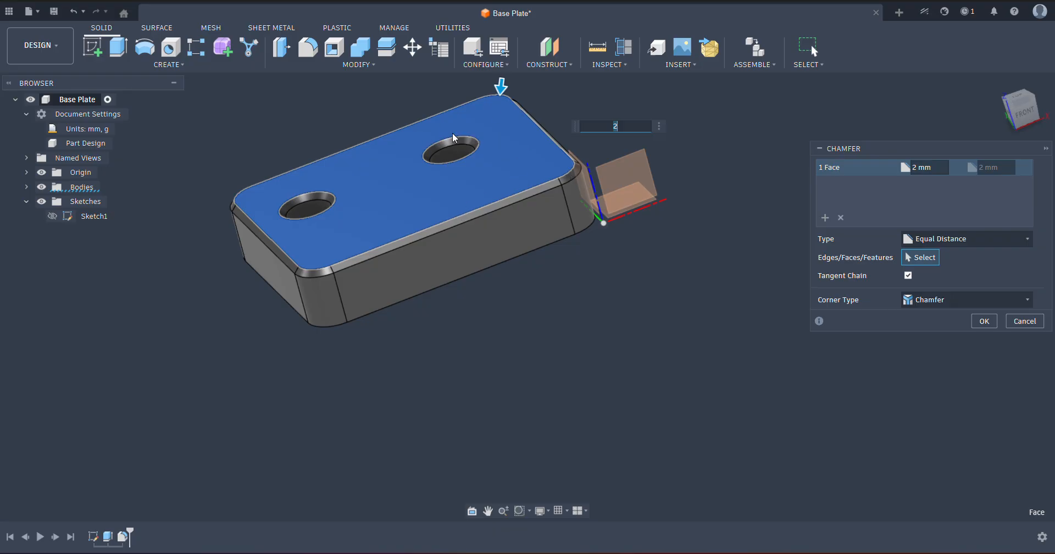
pyautogui.click(841, 217)
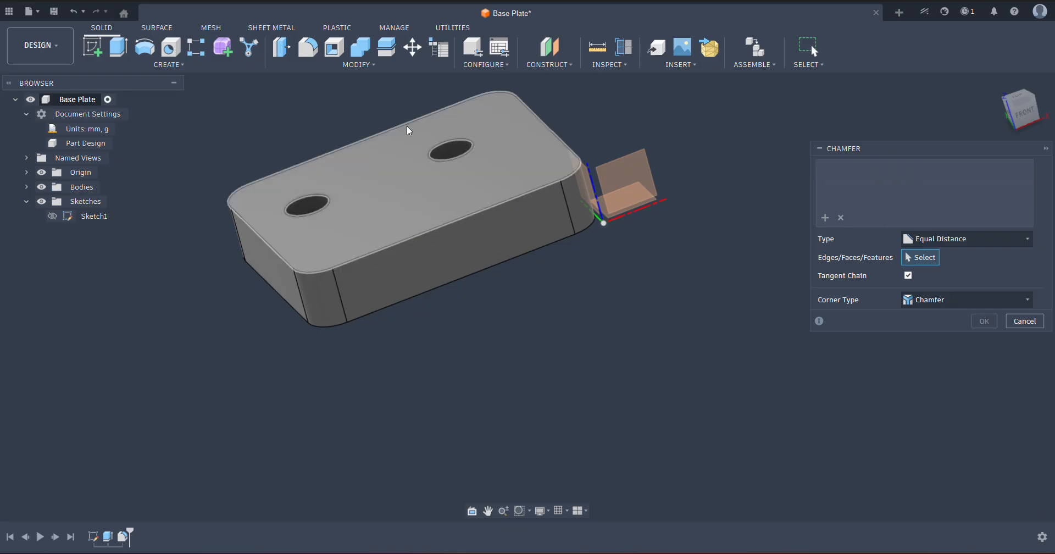
pyautogui.click(448, 147)
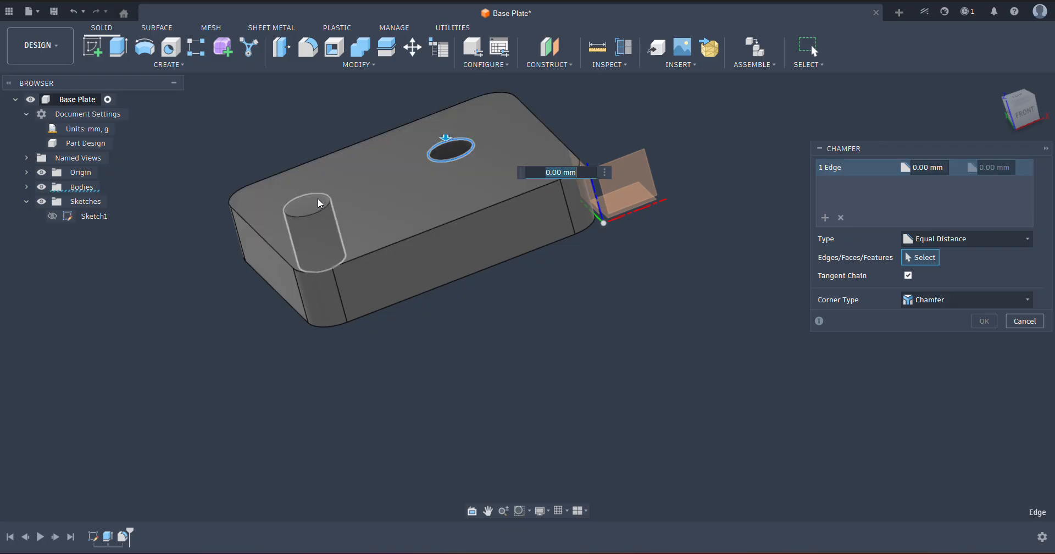
pyautogui.click(327, 199)
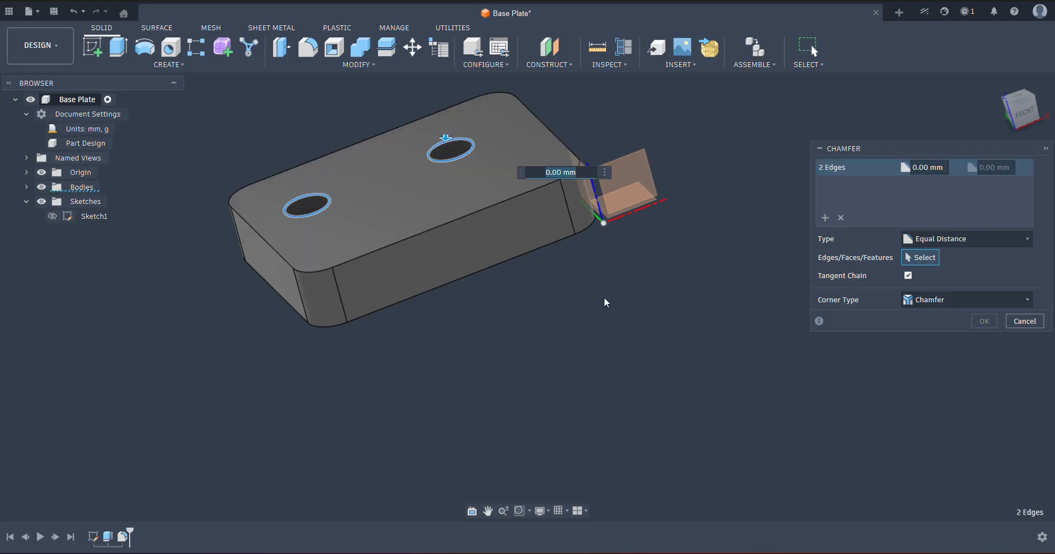
pyautogui.write('1')
pyautogui.press('Return')
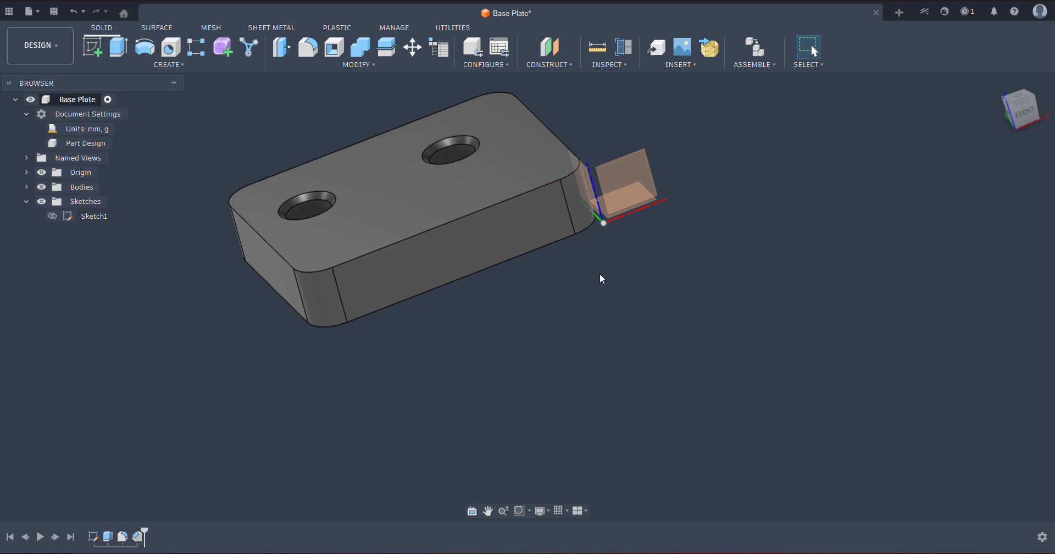
# Step: Search the appearance library for "yello" and apply Paint - Enamel Glossy (Yellow) to the plate body
pyautogui.scroll(2, 432, 166)
pyautogui.scroll(-3, 432, 166)
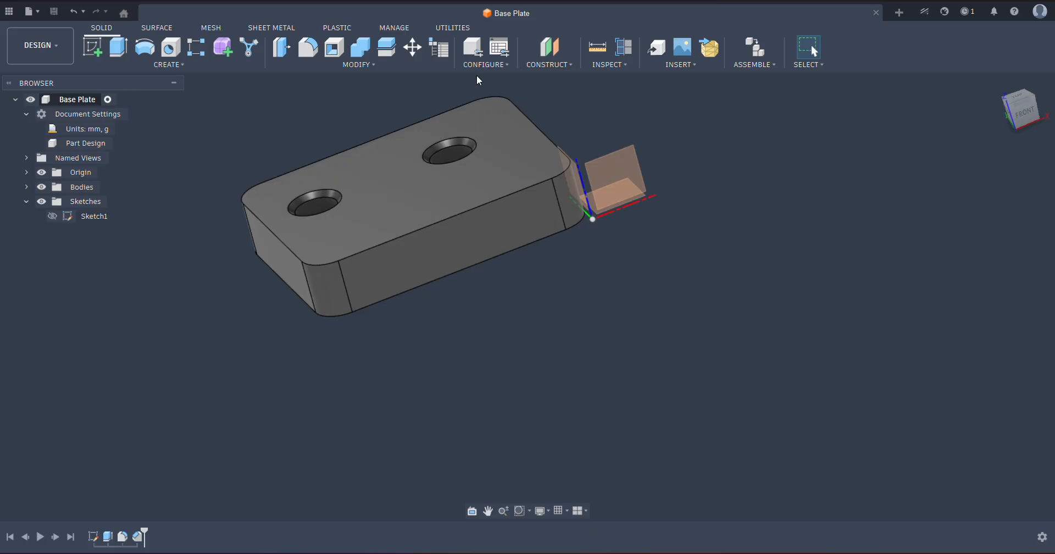
pyautogui.click(403, 67)
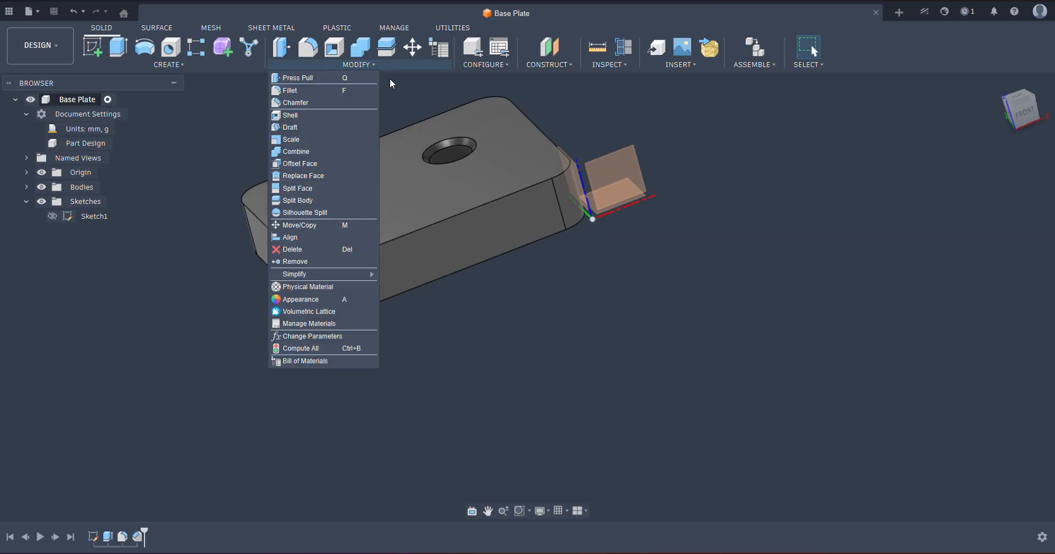
pyautogui.click(332, 300)
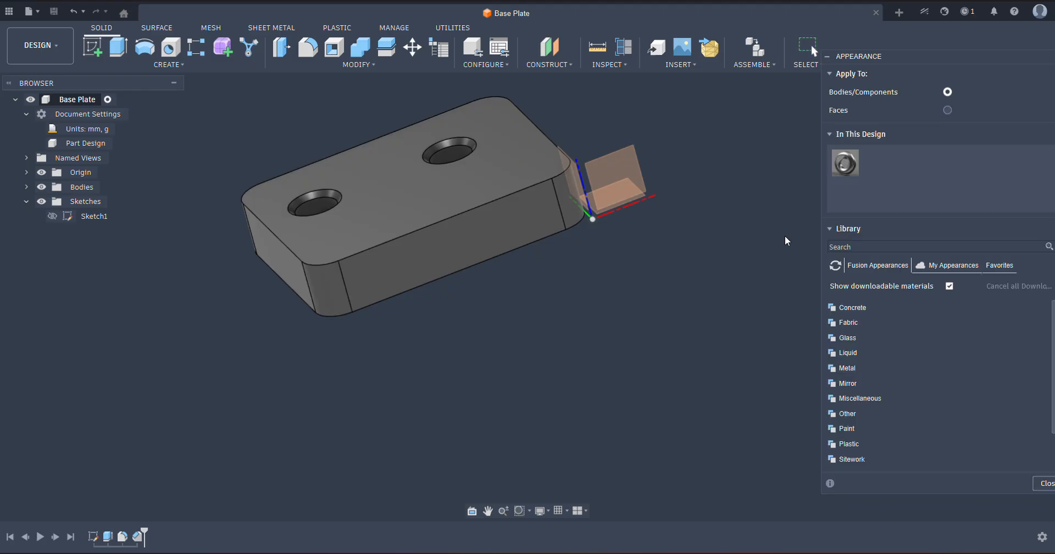
pyautogui.click(863, 247)
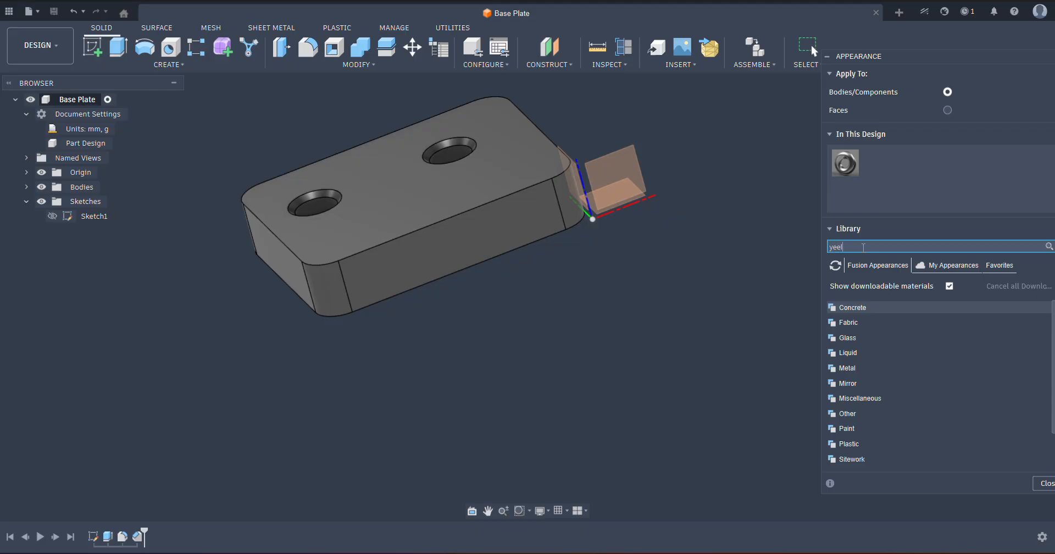
pyautogui.press('Return')
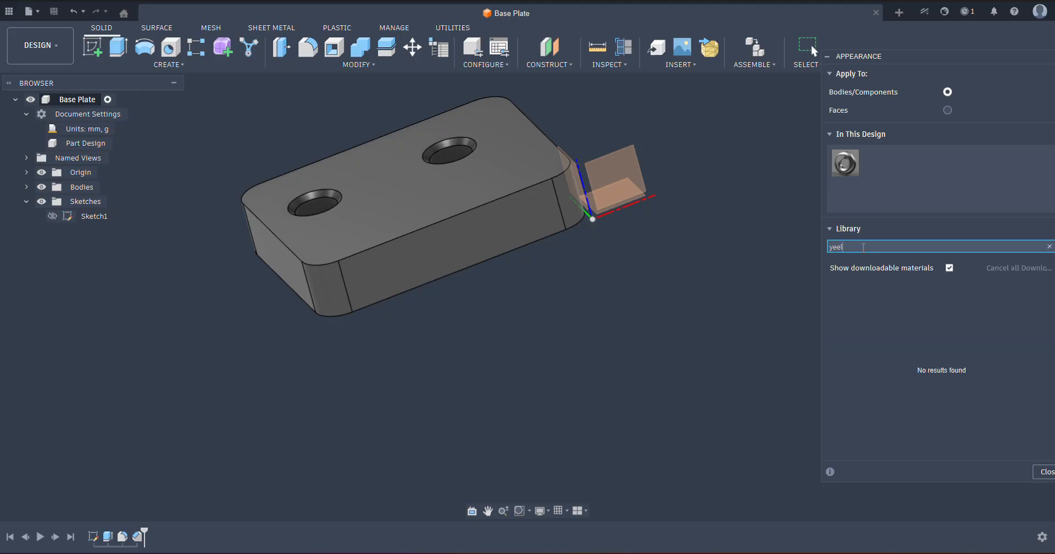
pyautogui.write('llo')
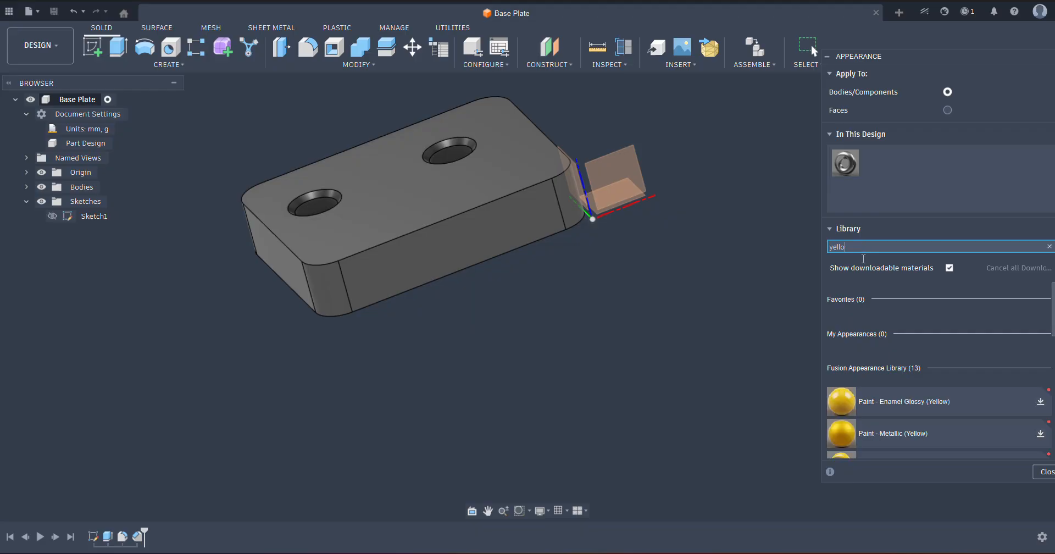
pyautogui.moveTo(901, 404)
pyautogui.mouseDown()
pyautogui.moveTo(690, 349)
pyautogui.moveTo(916, 396)
pyautogui.moveTo(517, 216)
pyautogui.mouseUp()
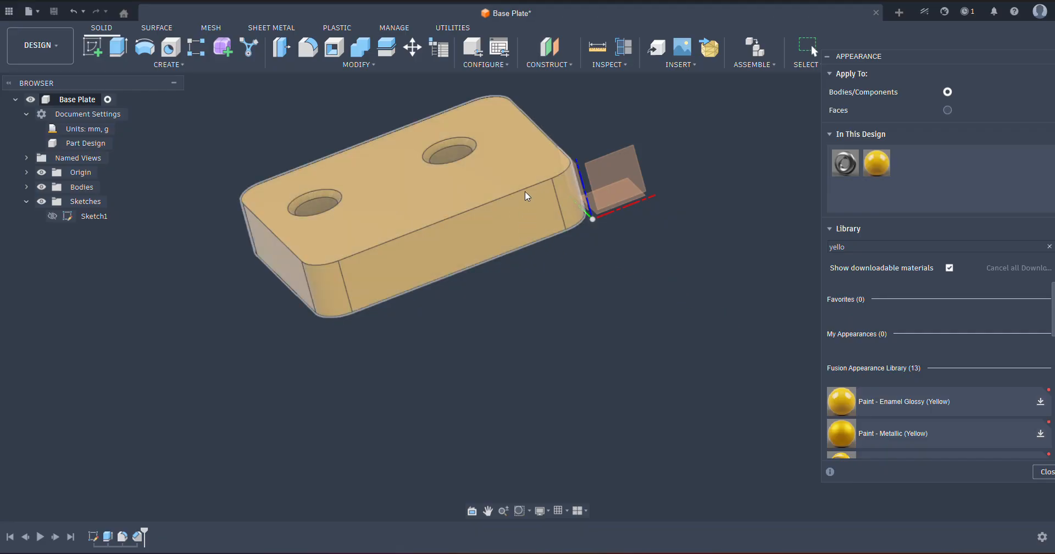
# Step: Finish assigning the appearance and create a new Part Design document using millimetre and gram units
pyautogui.click(1040, 471)
pyautogui.keyDown('shift'); pyautogui.moveTo(681, 291); pyautogui.dragTo(574, 349, button='middle'); pyautogui.keyUp('shift')
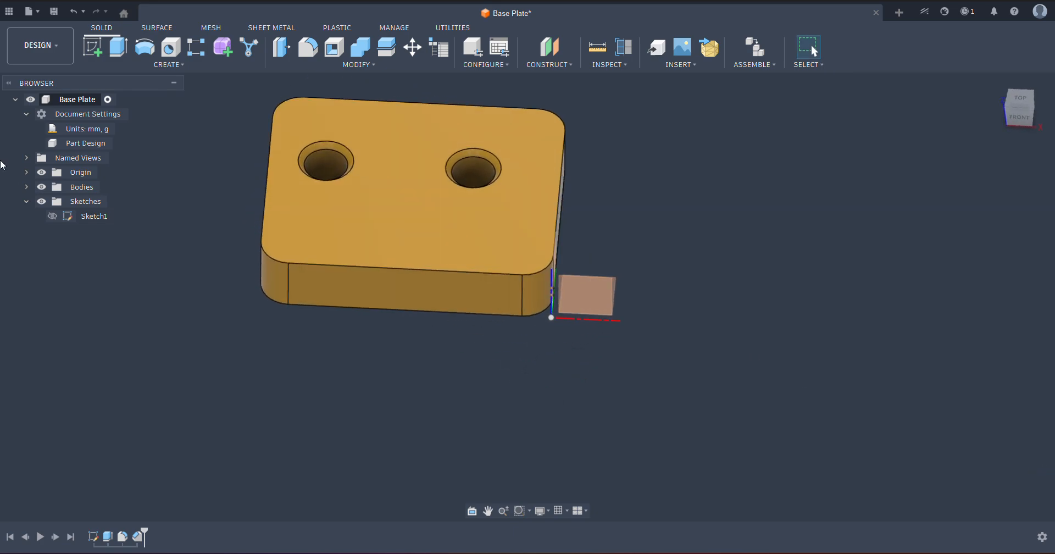
pyautogui.click(41, 15)
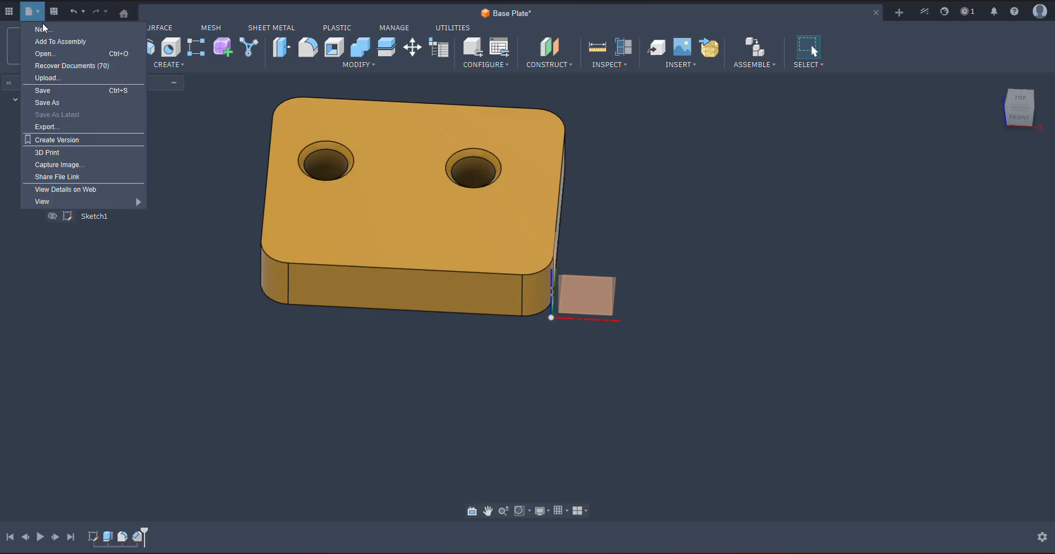
pyautogui.click(39, 27)
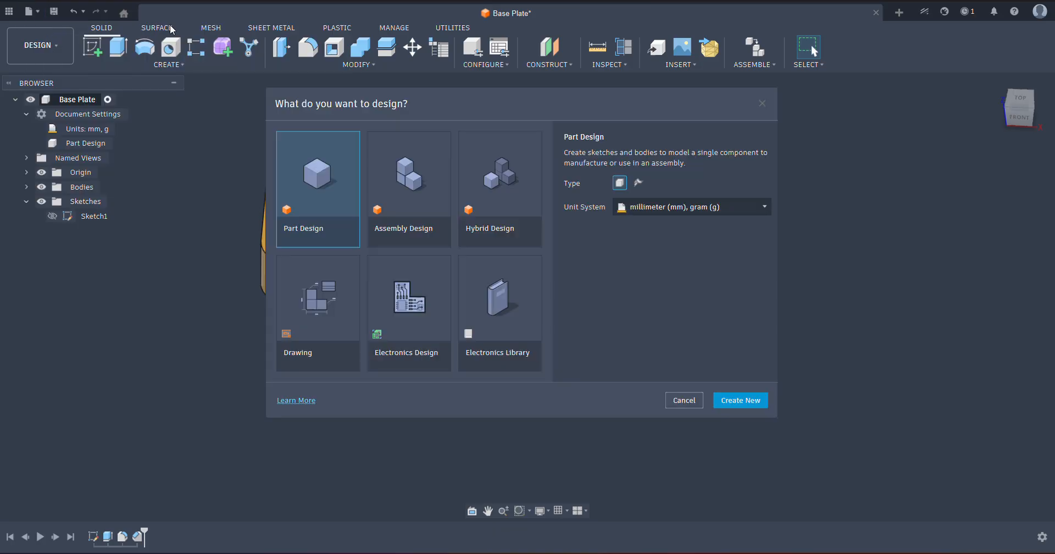
pyautogui.click(739, 400)
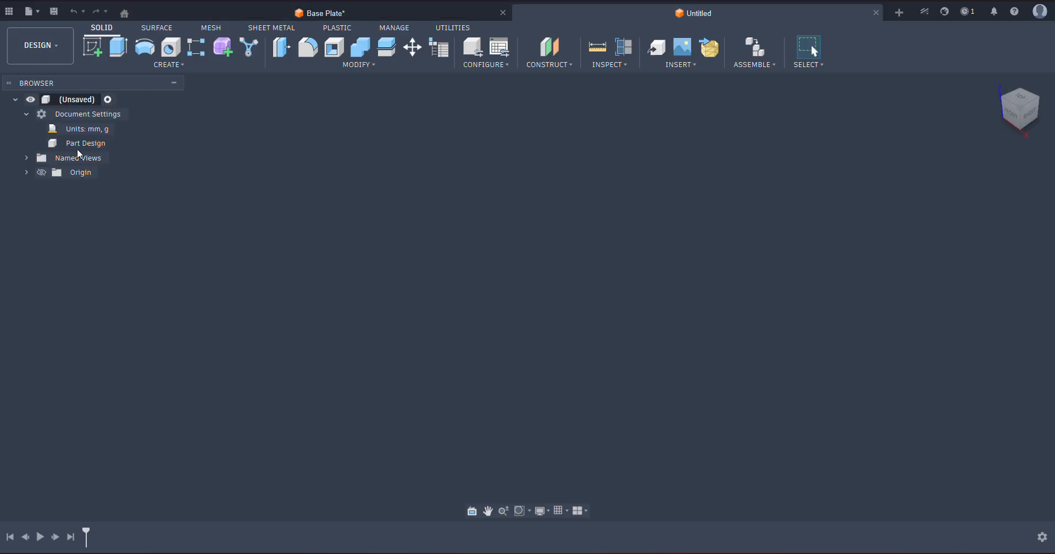
# Step: Show the origin planes in the new document and start a sketch on the XY plane
pyautogui.click(41, 172)
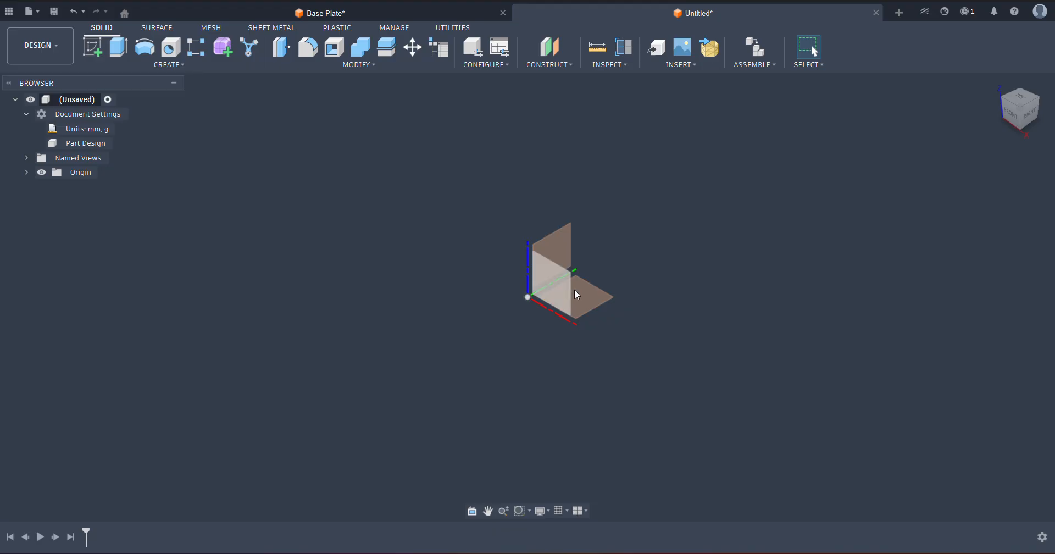
pyautogui.keyDown('shift'); pyautogui.moveTo(576, 295); pyautogui.dragTo(559, 363, button='middle'); pyautogui.keyUp('shift')
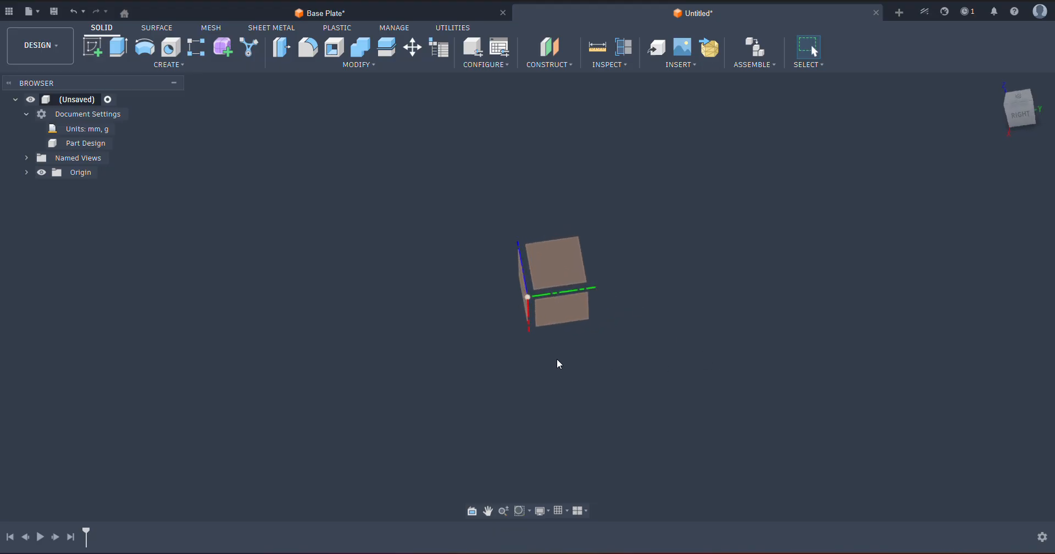
pyautogui.rightClick(566, 310)
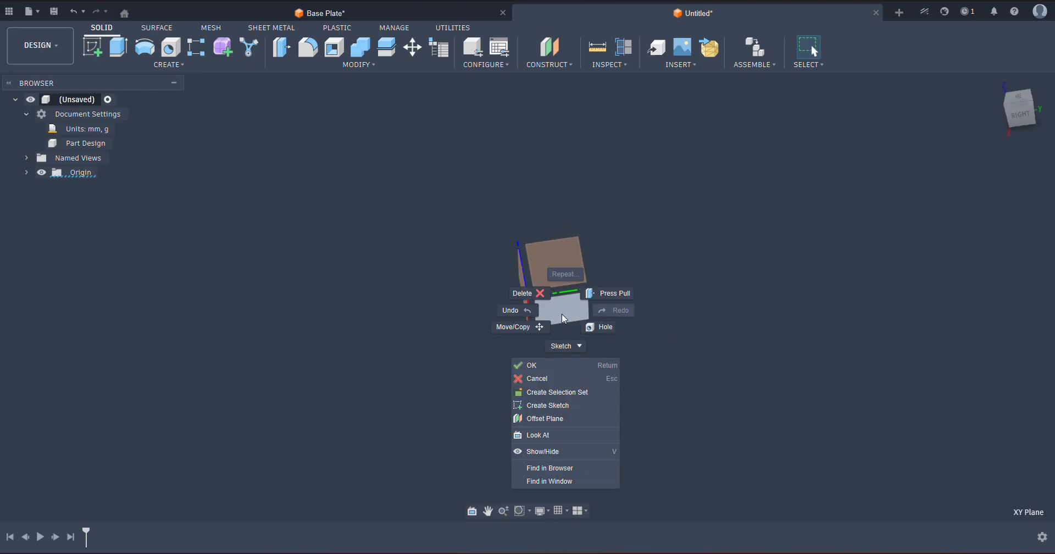
pyautogui.click(536, 405)
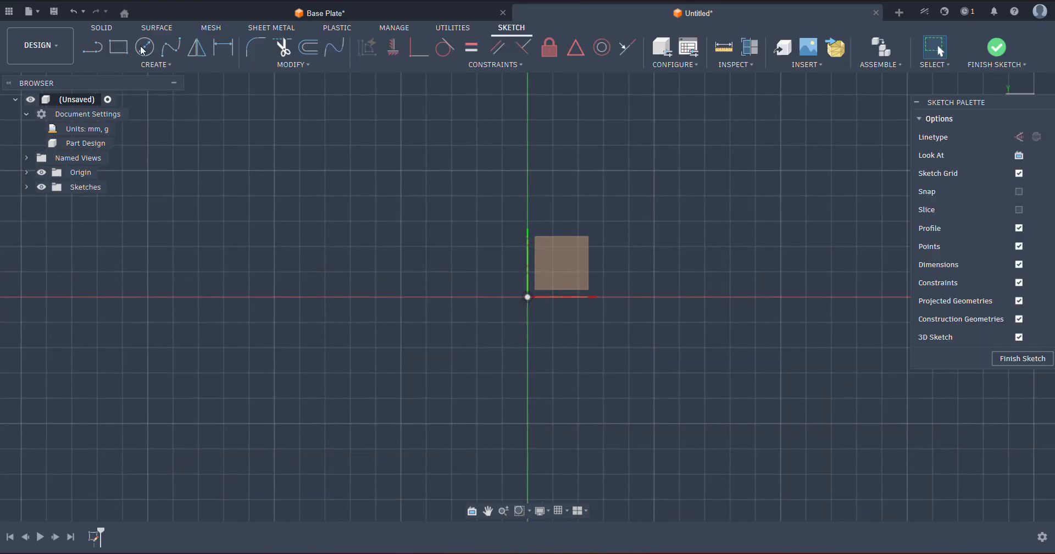
# Step: Sketch a circle about 56 mm in diameter centred on the origin
pyautogui.press('c')
pyautogui.click(528, 297)
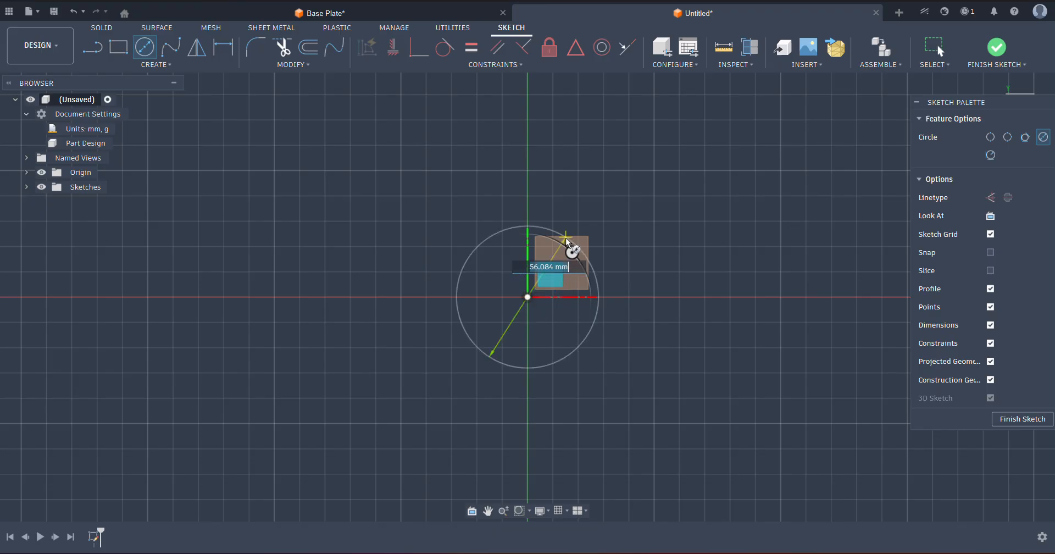
pyautogui.click(566, 236)
pyautogui.rightClick(575, 212)
pyautogui.click(618, 211)
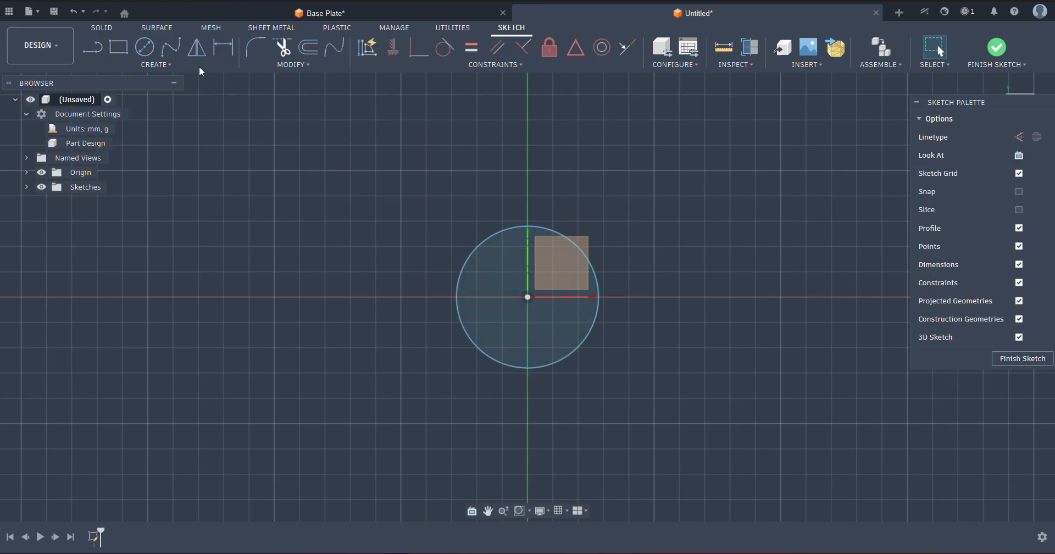
# Step: Dimension the circle's diameter at 12 mm
pyautogui.click(223, 47)
pyautogui.click(552, 231)
pyautogui.click(583, 186)
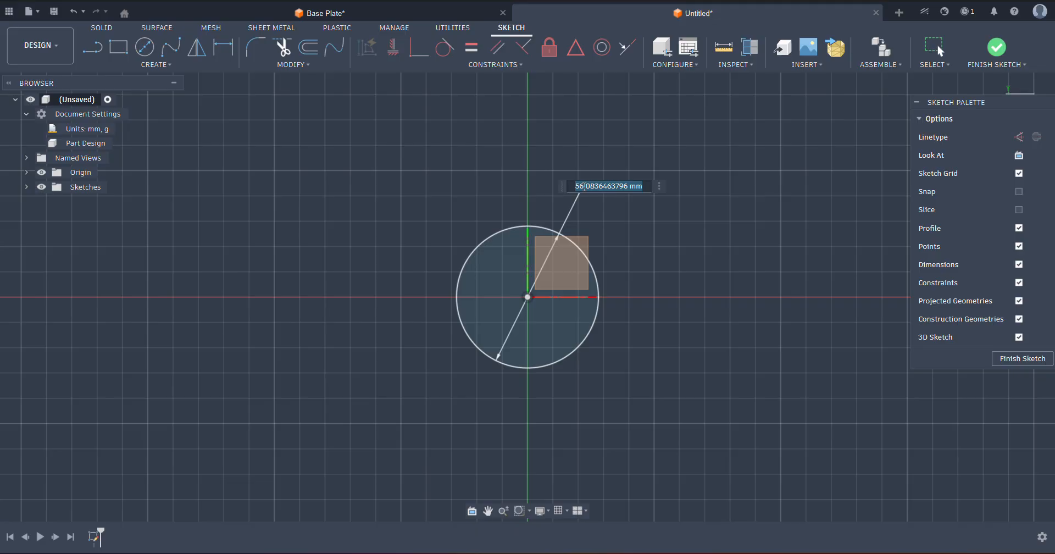
pyautogui.write('1')
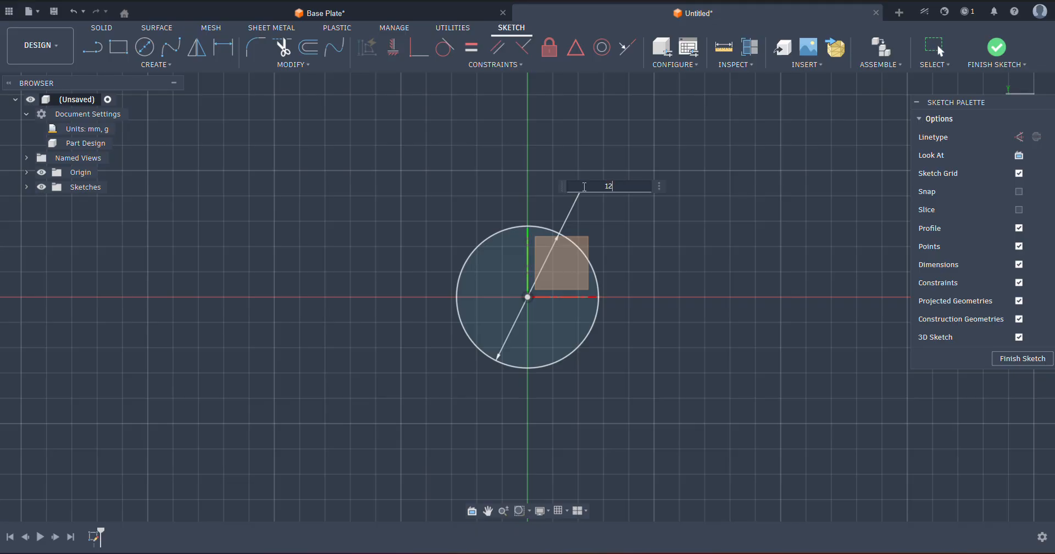
pyautogui.write('2')
pyautogui.press('Return')
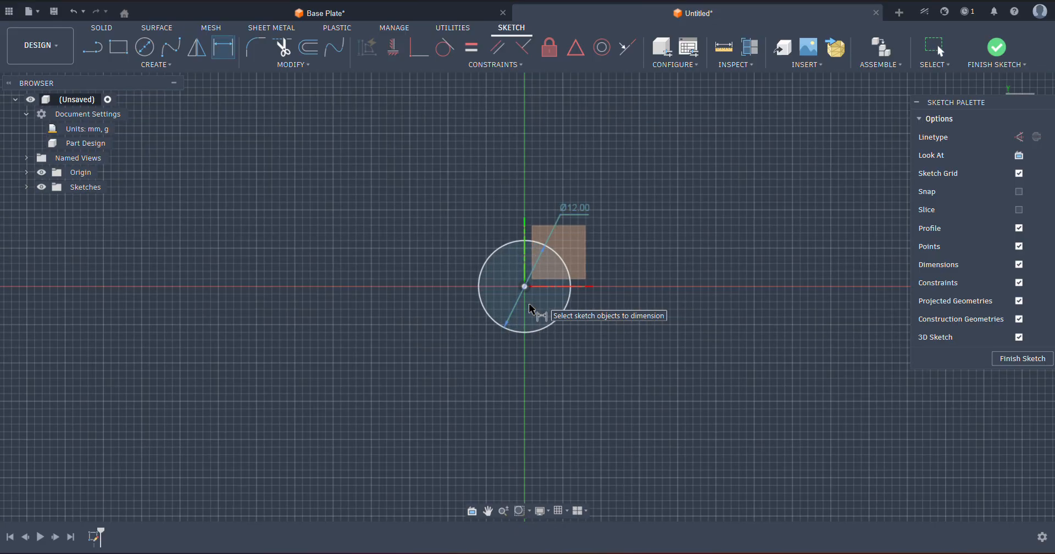
pyautogui.scroll(1, 531, 307)
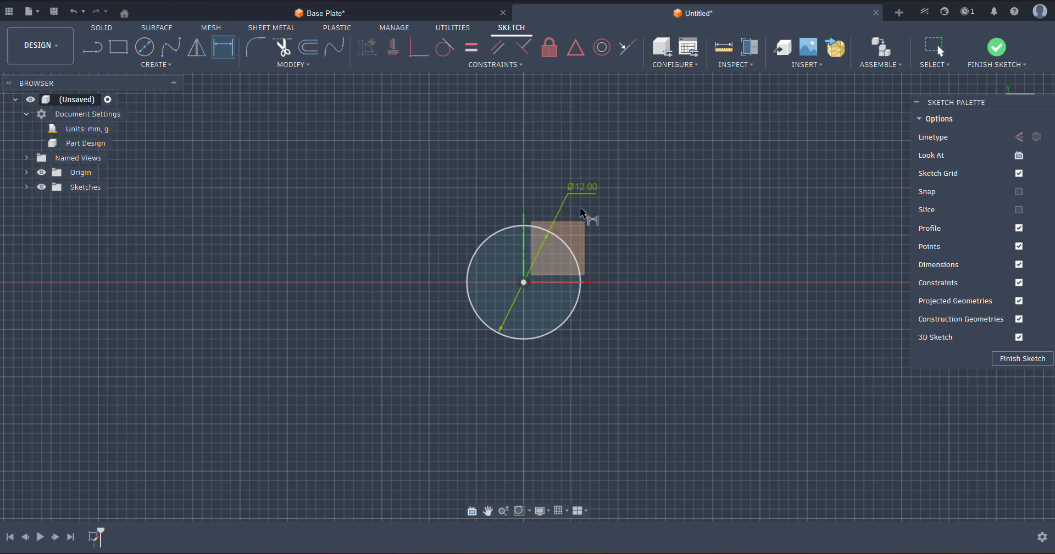
# Step: Finish the sketch and extrude the circle to one side as a new body, forming the bolt's cylindrical shank
pyautogui.moveTo(608, 238)
pyautogui.keyDown('shift'); pyautogui.mouseDown(button='middle')
pyautogui.moveTo(531, 248)
pyautogui.moveTo(486, 287)
pyautogui.mouseUp(button='middle'); pyautogui.keyUp('shift')
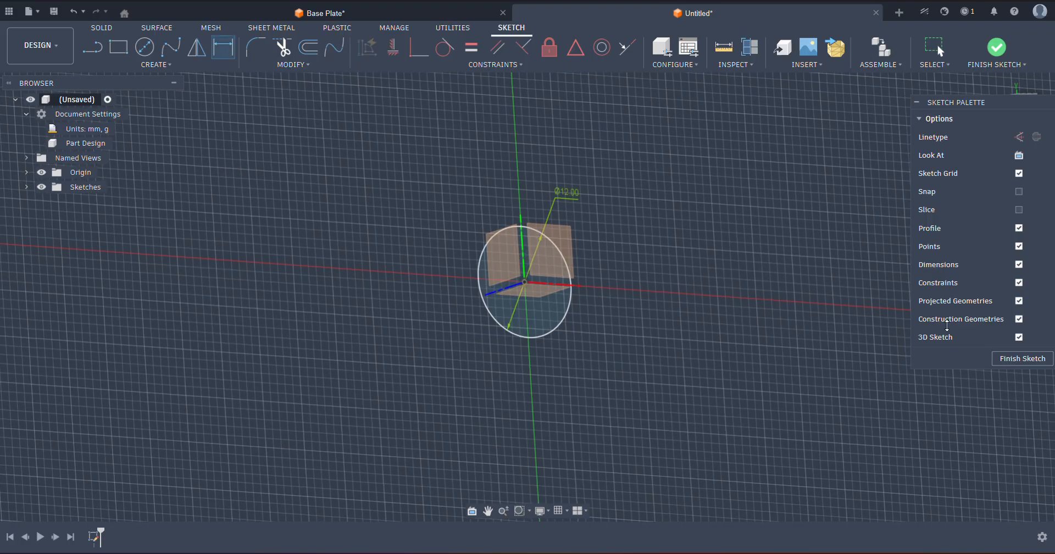
pyautogui.click(1034, 360)
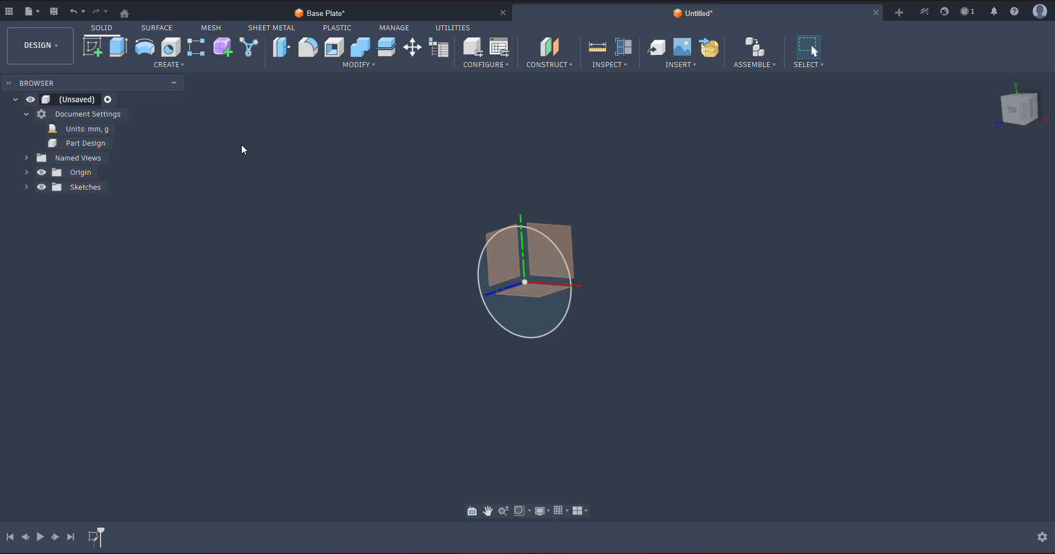
pyautogui.click(118, 47)
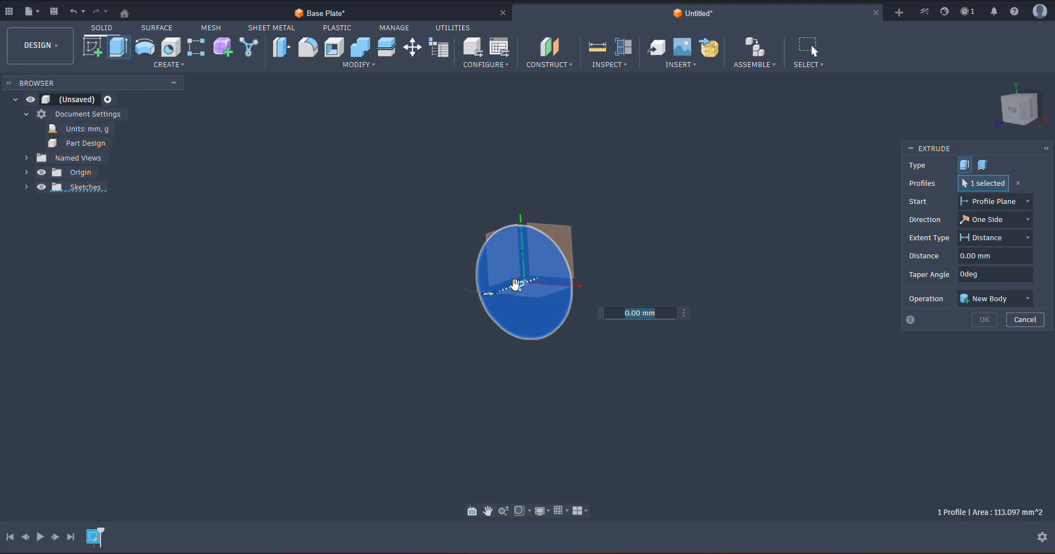
pyautogui.moveTo(515, 284); pyautogui.dragTo(388, 312)
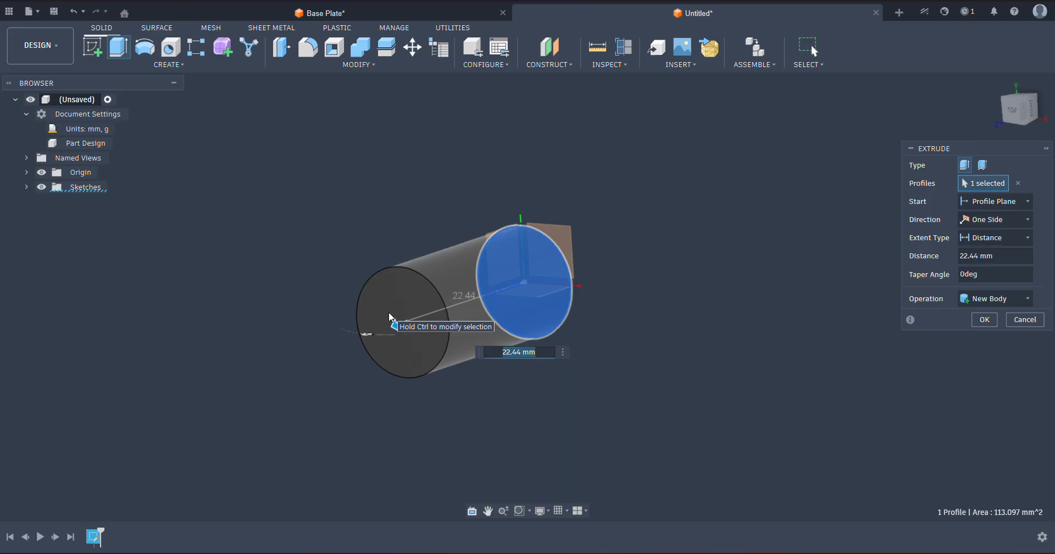
pyautogui.press('Return')
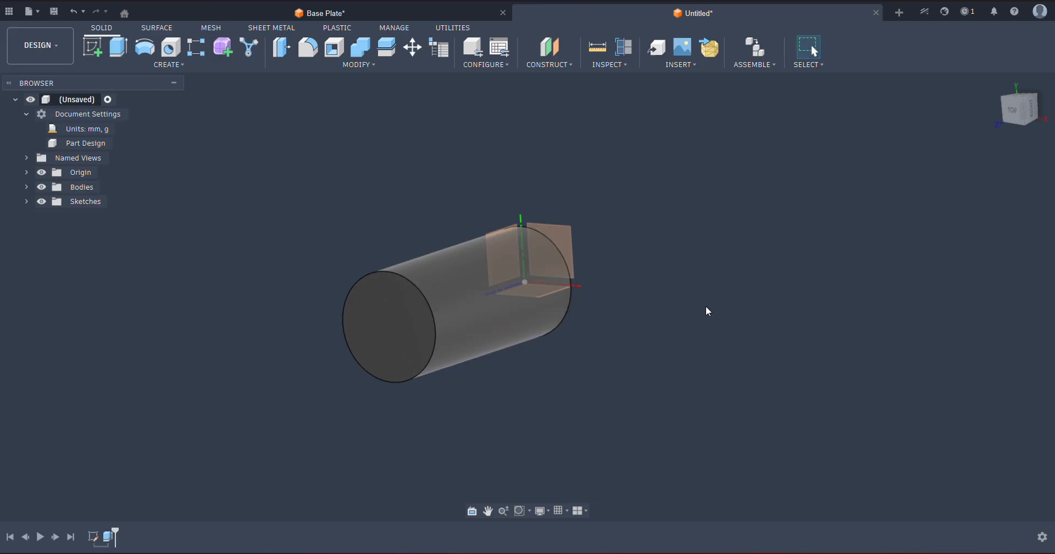
# Step: Start a sketch on the cylinder's end face at the origin
pyautogui.keyDown('shift'); pyautogui.moveTo(706, 306); pyautogui.dragTo(693, 390, button='middle'); pyautogui.keyUp('shift')
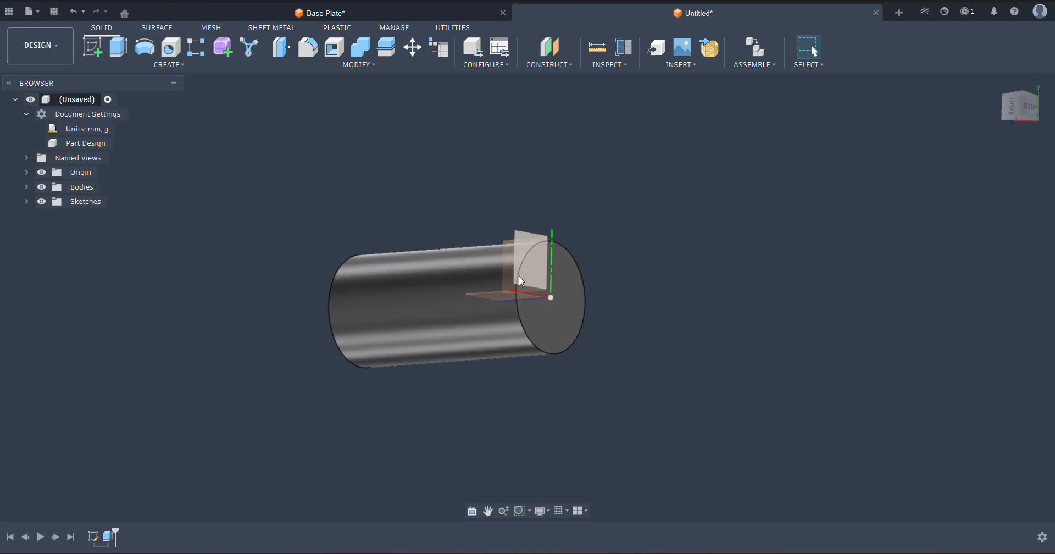
pyautogui.click(562, 299)
pyautogui.rightClick(561, 299)
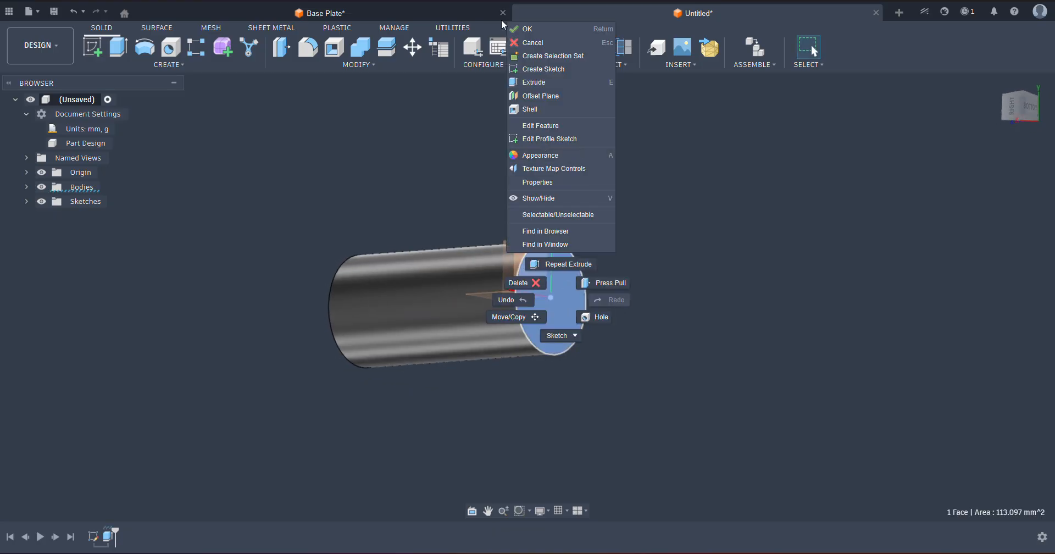
pyautogui.click(526, 68)
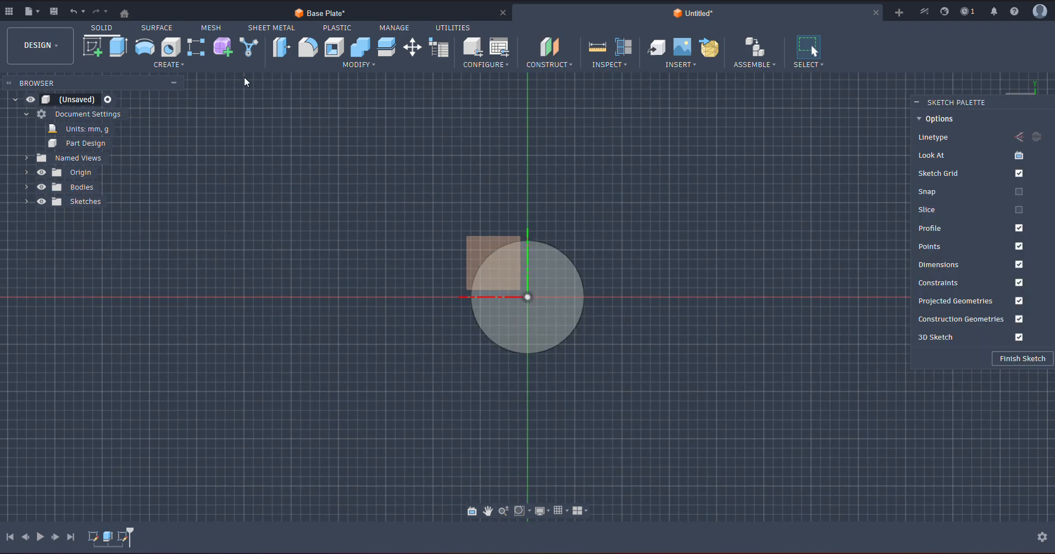
# Step: Sketch a six-sided circumscribed polygon centred on the origin, about 8.3 mm from centre to edge midpoint
pyautogui.click(157, 66)
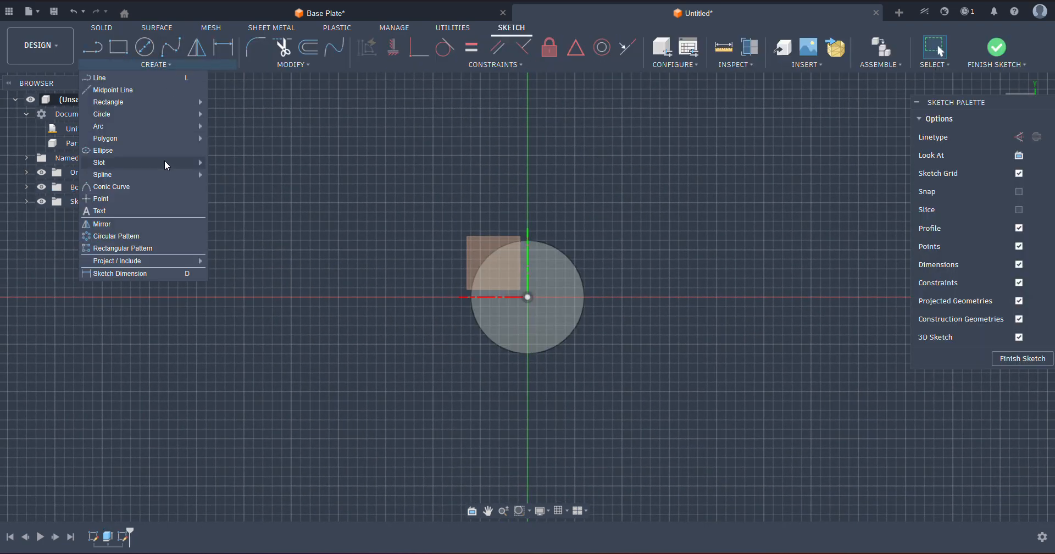
pyautogui.moveTo(153, 139)
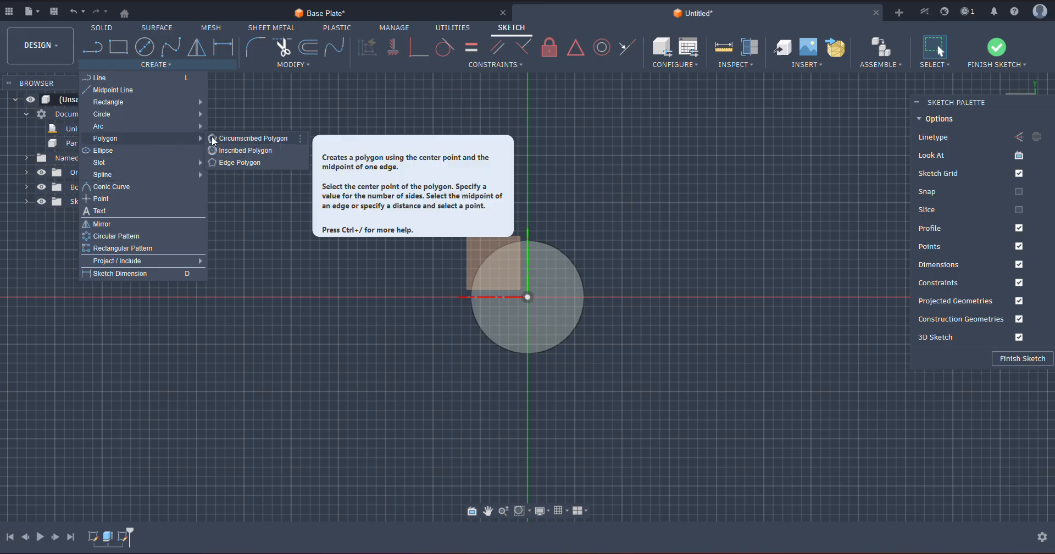
pyautogui.click(245, 139)
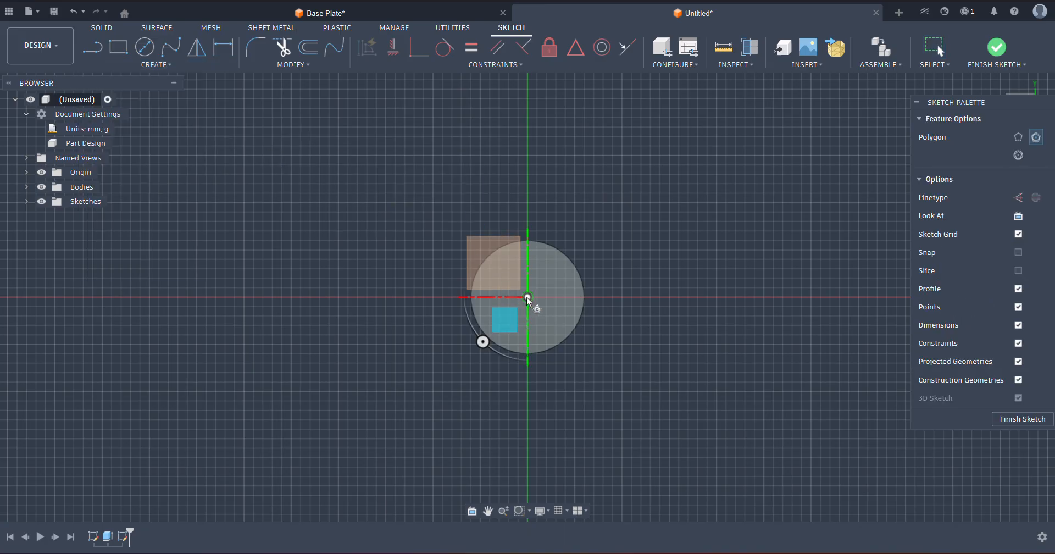
pyautogui.click(527, 297)
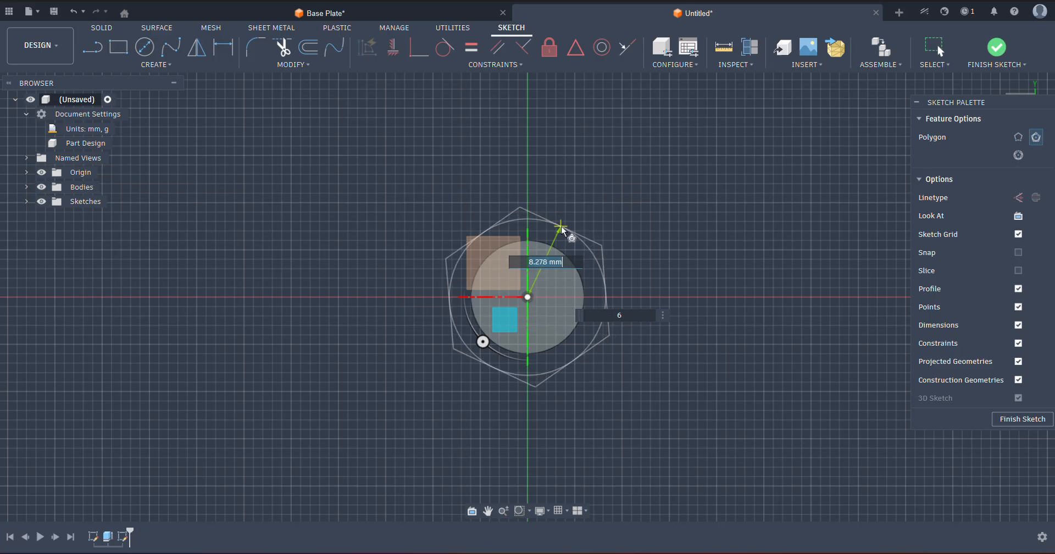
pyautogui.click(561, 227)
pyautogui.rightClick(597, 193)
pyautogui.click(642, 193)
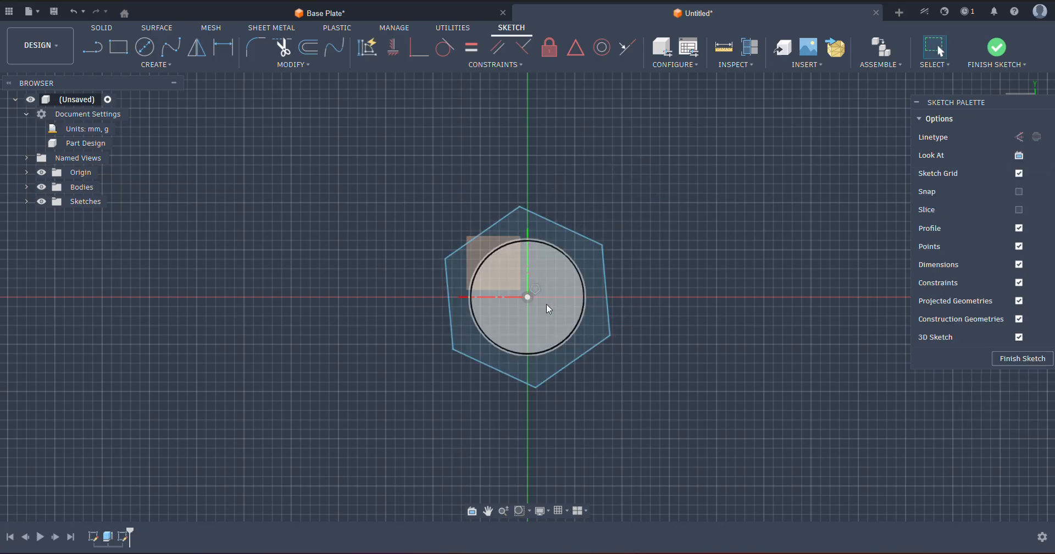
# Step: Finish the sketch and extrude both the circular and the surrounding hexagon profiles 5 mm outward, joined to the shank as the bolt head
pyautogui.moveTo(546, 306)
pyautogui.keyDown('shift'); pyautogui.mouseDown(button='middle')
pyautogui.moveTo(558, 104)
pyautogui.moveTo(528, 151)
pyautogui.moveTo(565, 136)
pyautogui.mouseUp(button='middle'); pyautogui.keyUp('shift')
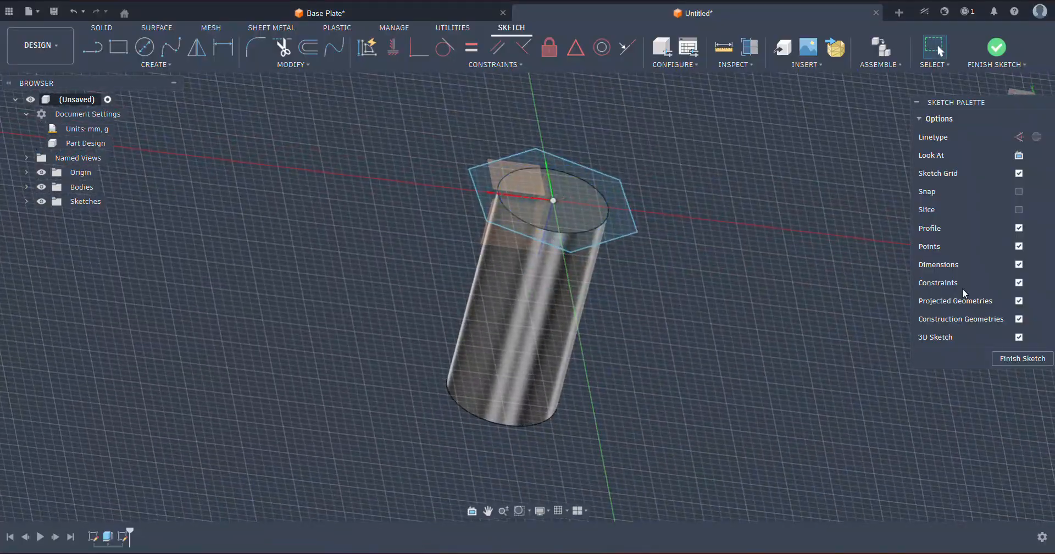
pyautogui.click(1038, 363)
pyautogui.click(118, 47)
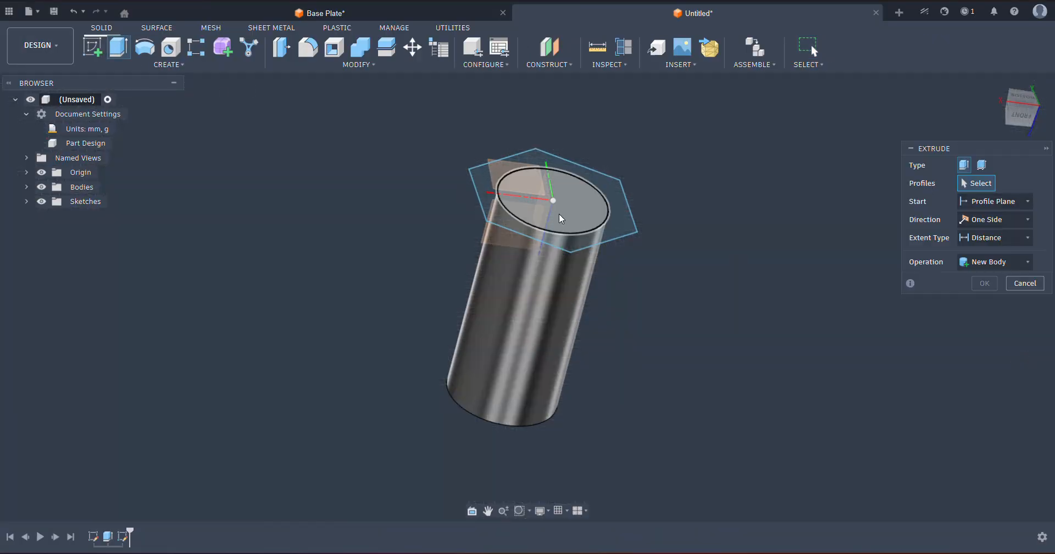
pyautogui.click(553, 226)
pyautogui.click(487, 175)
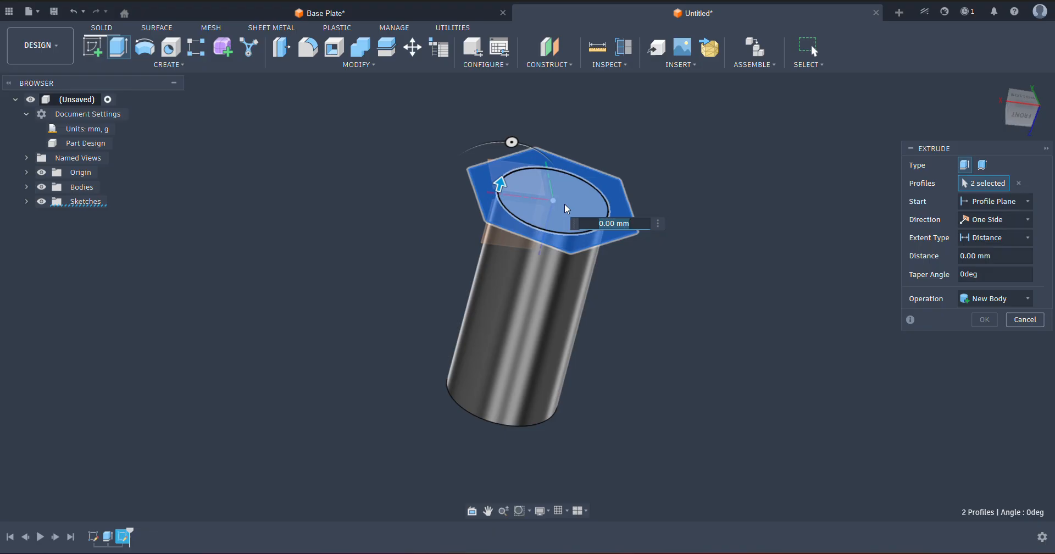
pyautogui.write('5')
pyautogui.press('Tab')
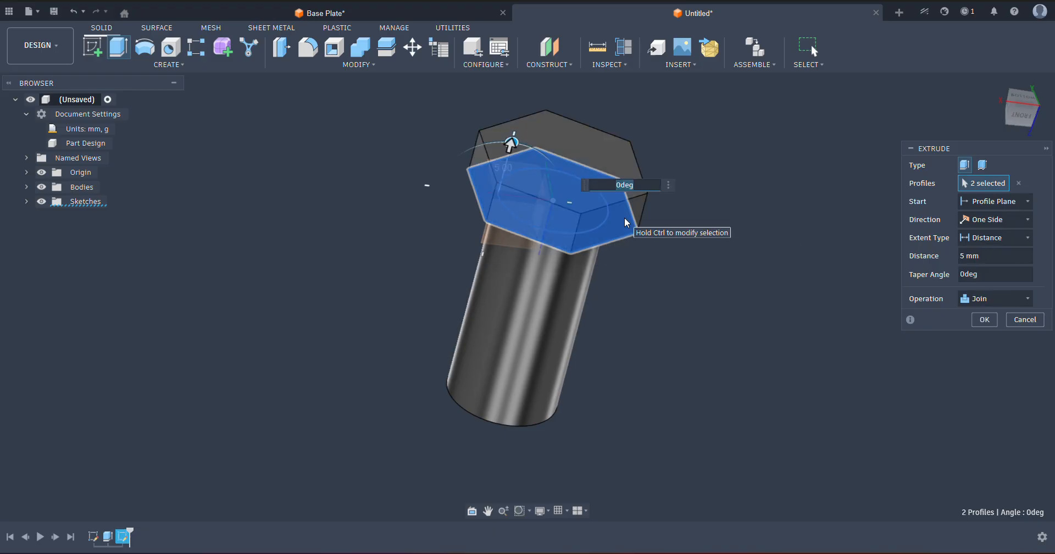
pyautogui.click(990, 314)
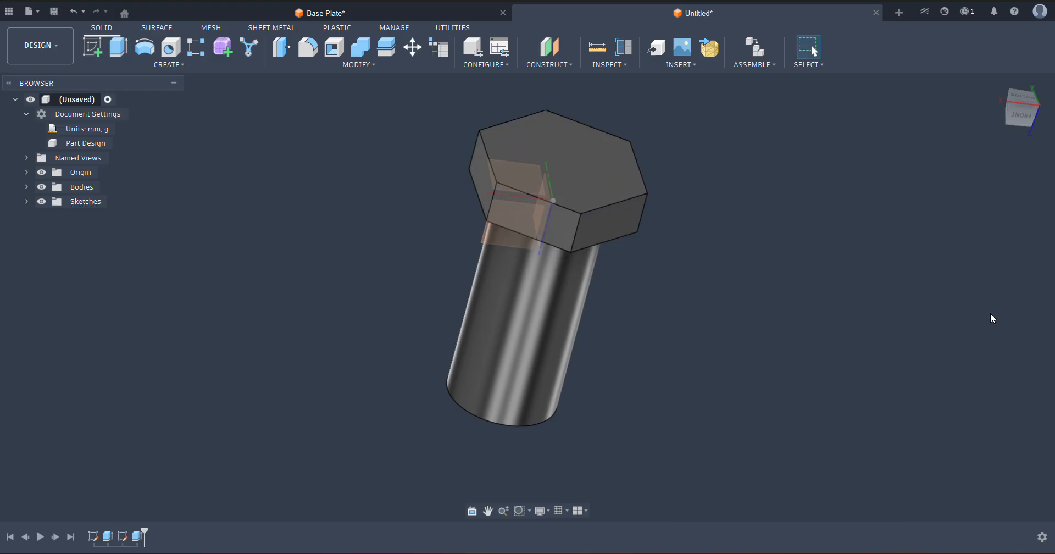
# Step: Reopen the bolt head's extrusion, review its operation options and the list of bodies, and keep the operation as Join
pyautogui.keyDown('shift'); pyautogui.moveTo(813, 377); pyautogui.dragTo(476, 207, button='middle'); pyautogui.keyUp('shift')
pyautogui.rightClick(139, 537)
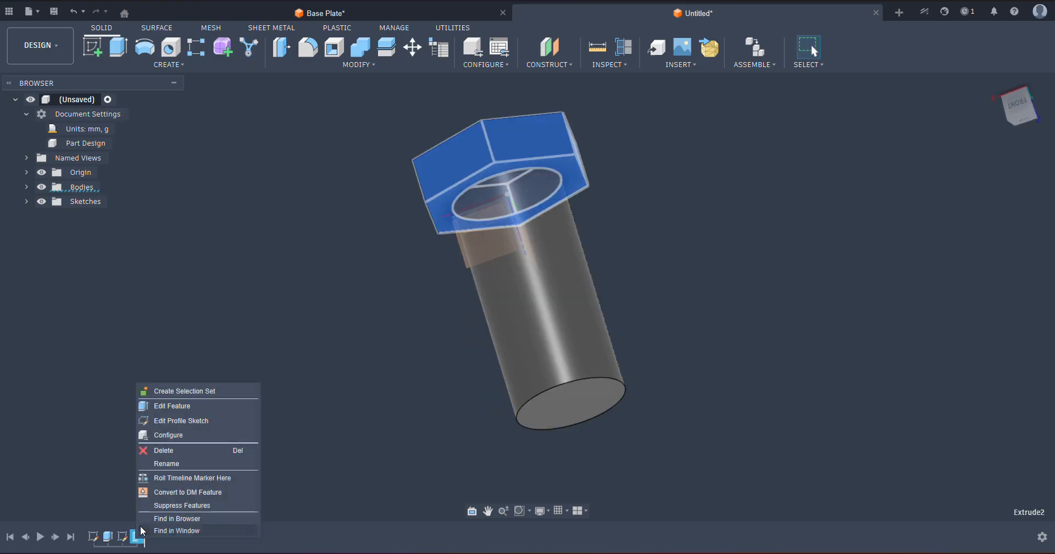
pyautogui.click(155, 407)
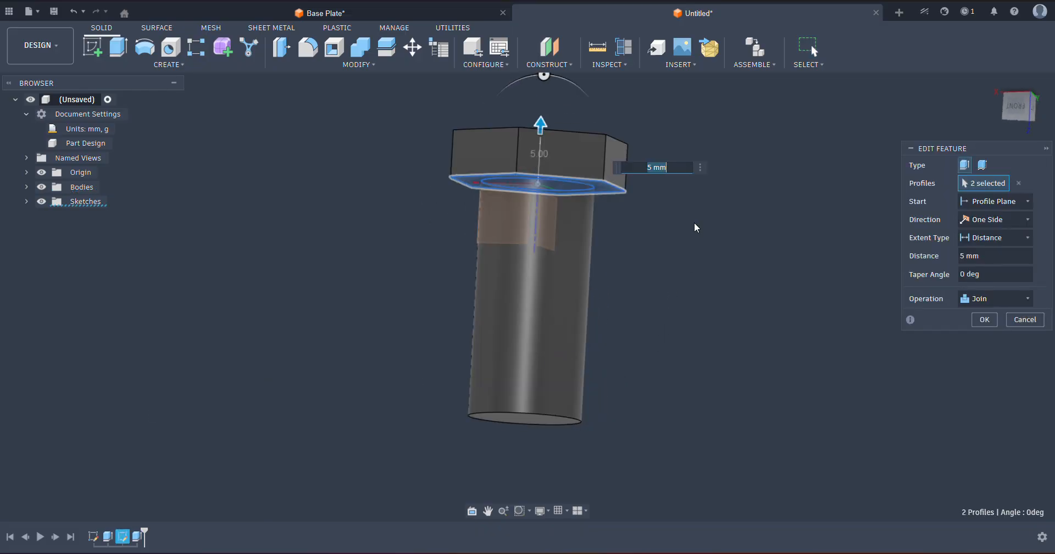
pyautogui.click(984, 298)
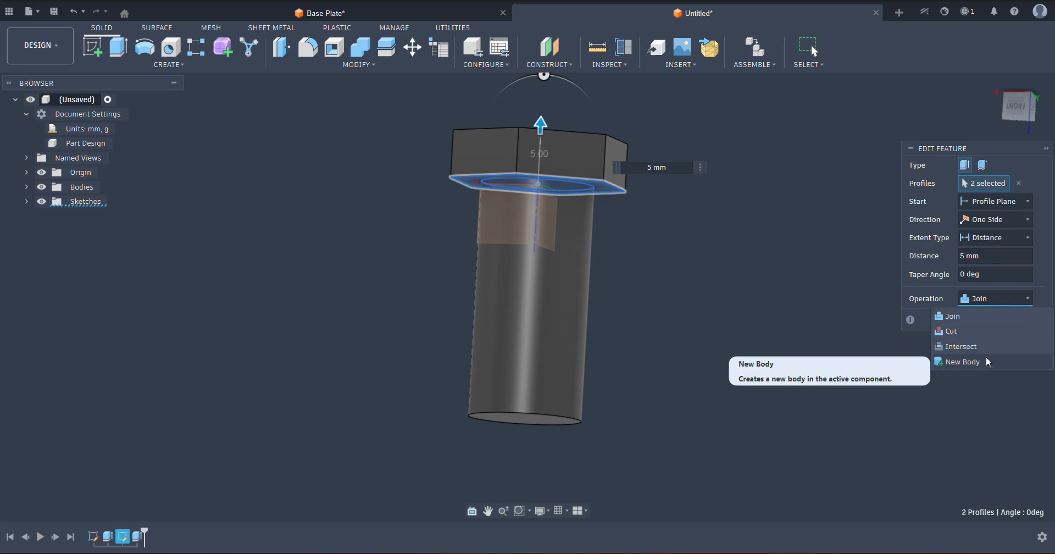
pyautogui.click(624, 276)
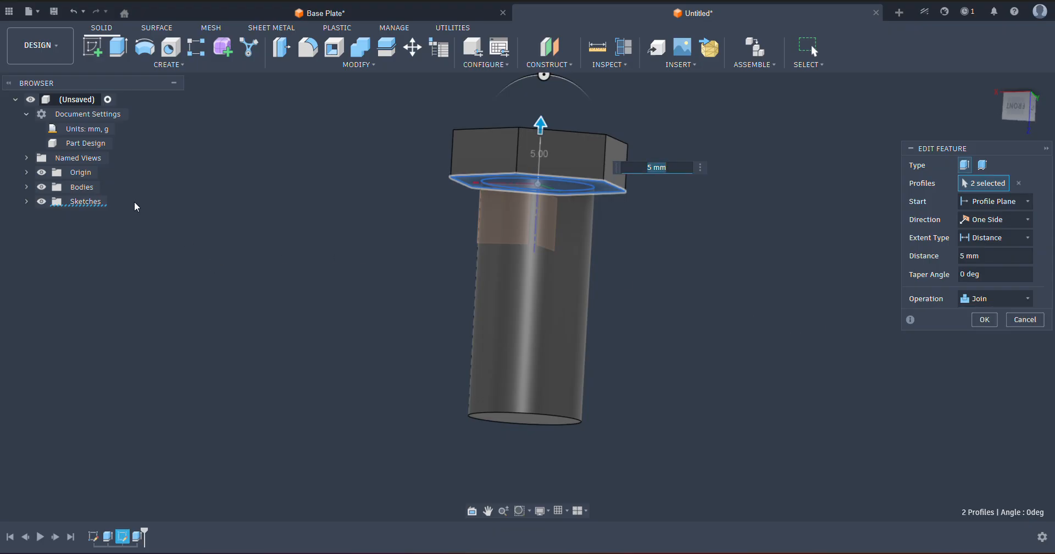
pyautogui.click(27, 187)
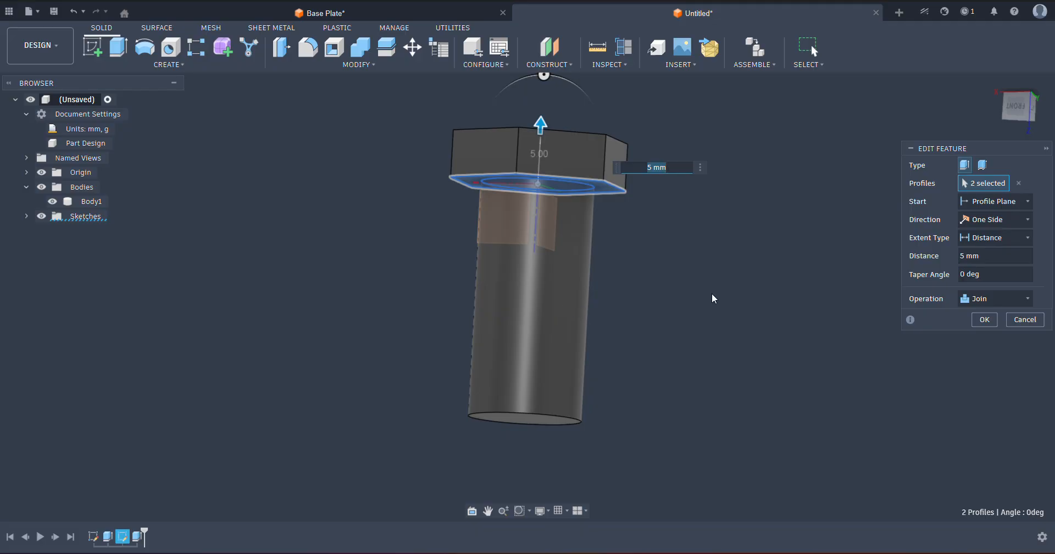
pyautogui.click(984, 320)
# Step: Chamfer the free end face of the shank with an equal distance of 1 mm
pyautogui.keyDown('shift'); pyautogui.moveTo(822, 325); pyautogui.dragTo(716, 370, button='middle'); pyautogui.keyUp('shift')
pyautogui.click(608, 335)
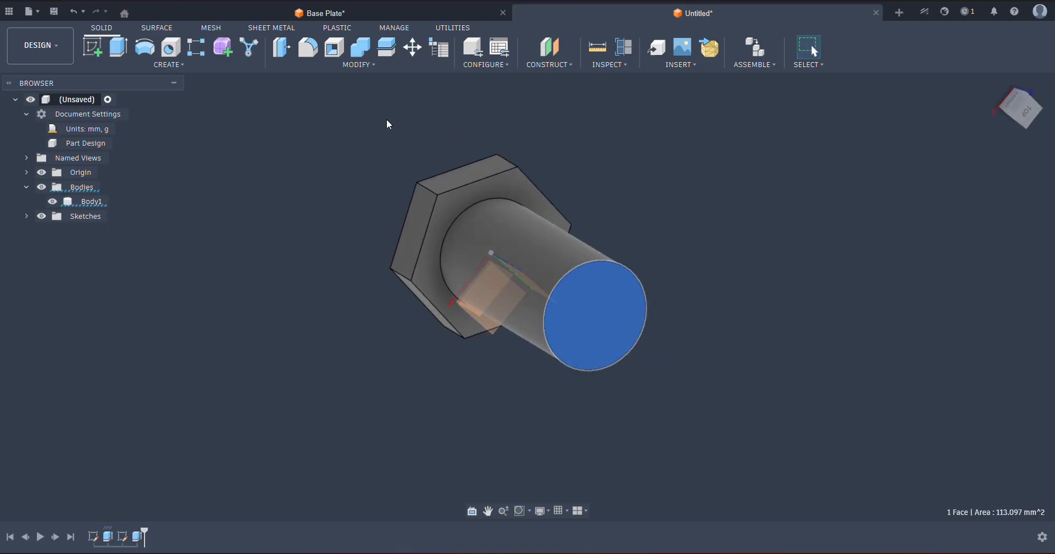
pyautogui.click(348, 61)
pyautogui.click(333, 103)
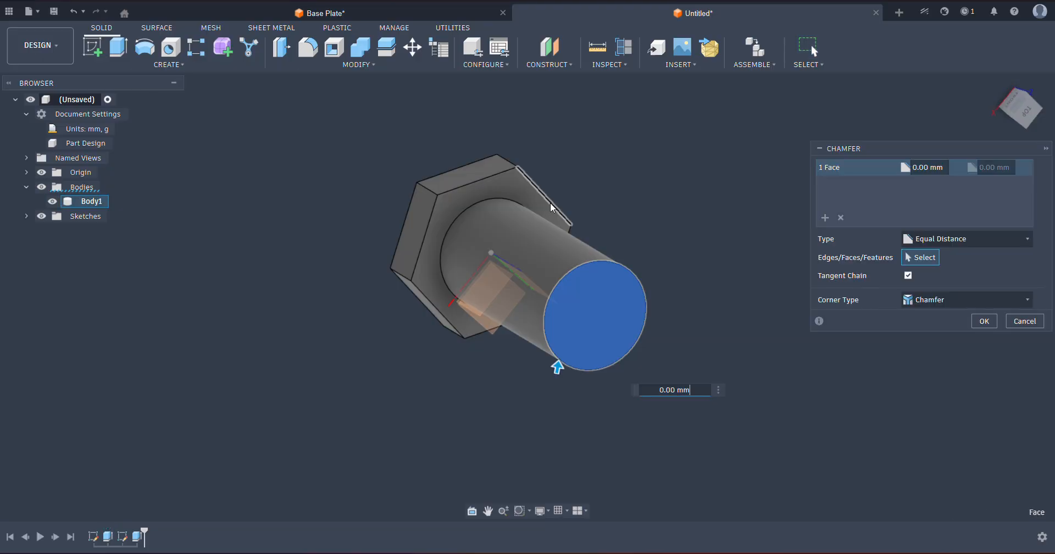
pyautogui.write('2')
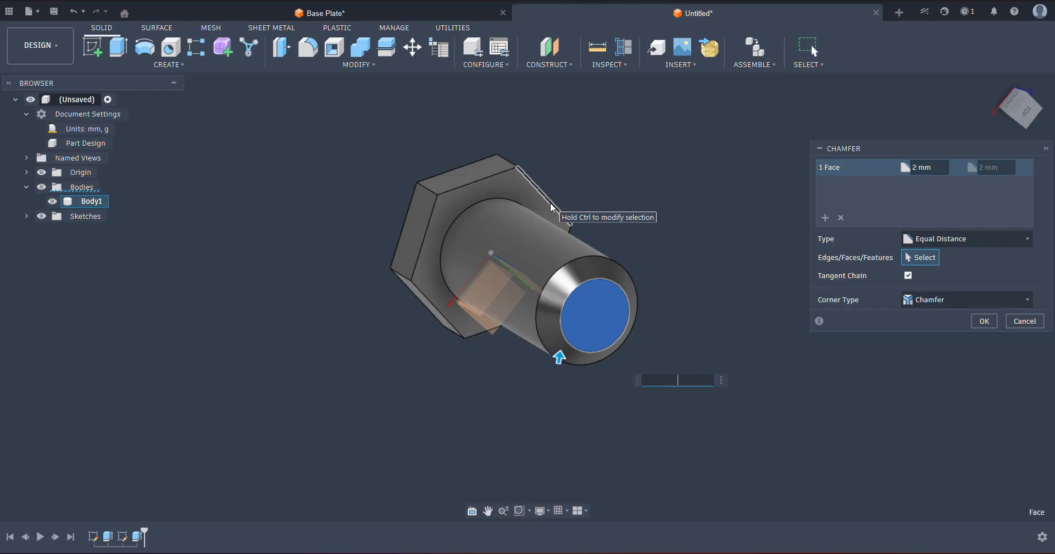
pyautogui.write('1')
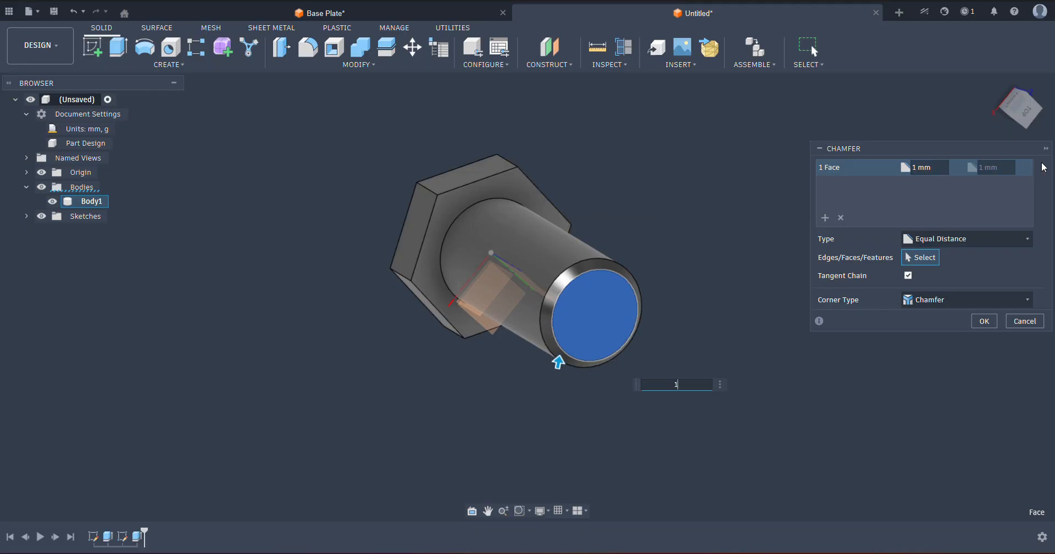
pyautogui.click(984, 319)
# Step: Hide the origin and add a full-length, right-hand ISO Metric M12x1.75 thread, class 6g, to the bolt shank
pyautogui.keyDown('shift'); pyautogui.moveTo(783, 316); pyautogui.dragTo(842, 300, button='middle'); pyautogui.keyUp('shift')
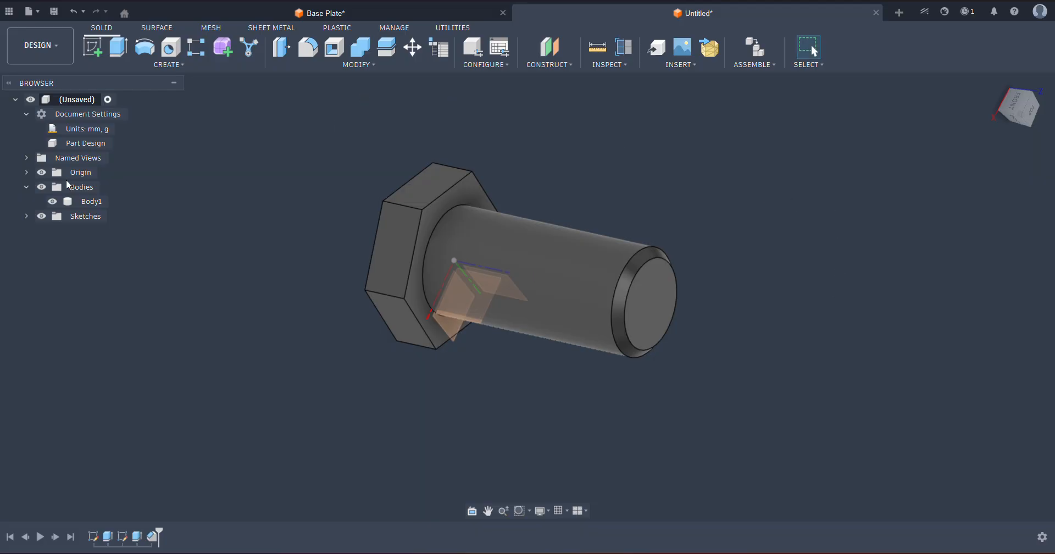
pyautogui.click(41, 172)
pyautogui.click(189, 61)
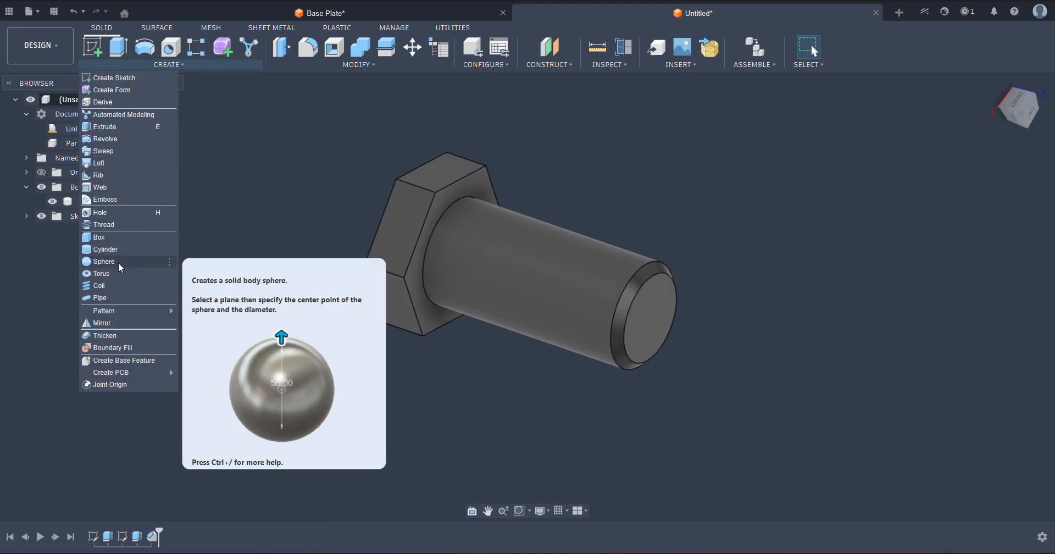
pyautogui.click(104, 224)
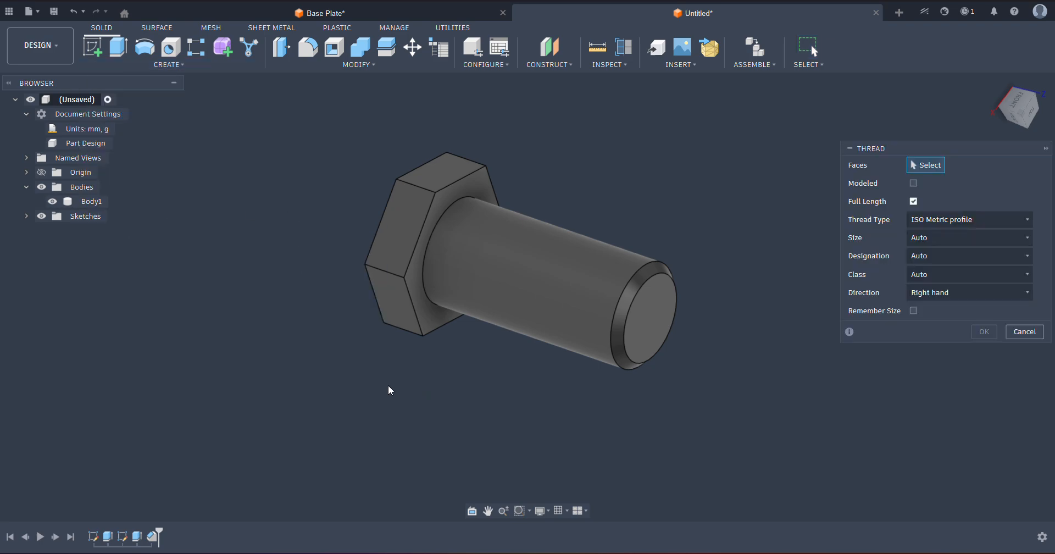
pyautogui.keyDown('shift'); pyautogui.moveTo(401, 386); pyautogui.dragTo(567, 371, button='middle'); pyautogui.keyUp('shift')
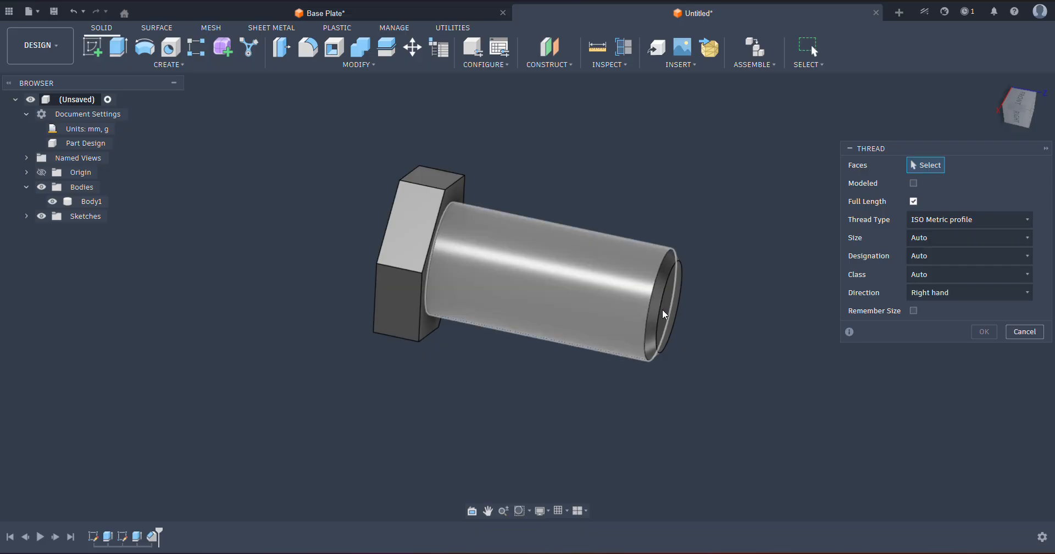
pyautogui.click(591, 314)
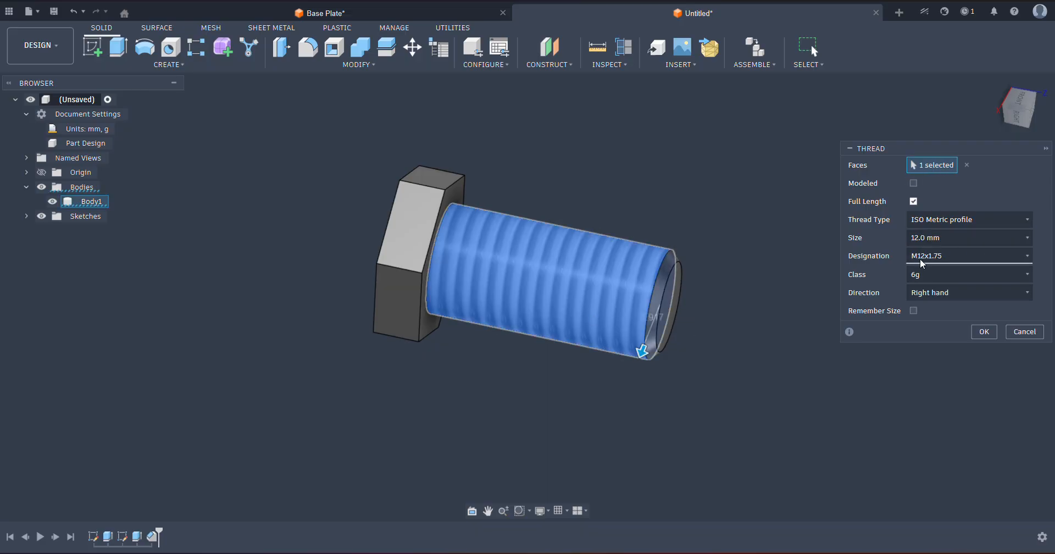
pyautogui.moveTo(964, 154); pyautogui.dragTo(915, 108)
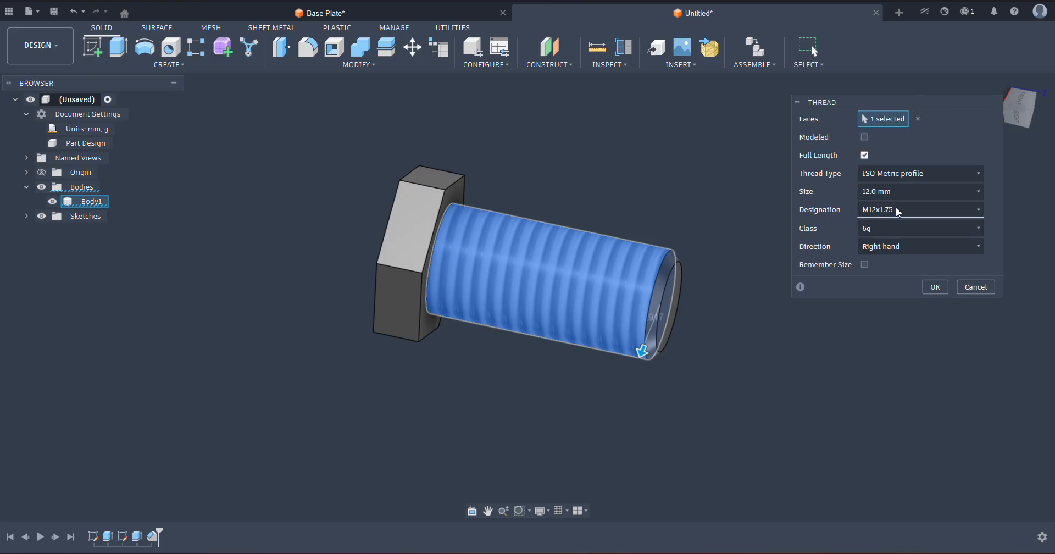
pyautogui.click(897, 212)
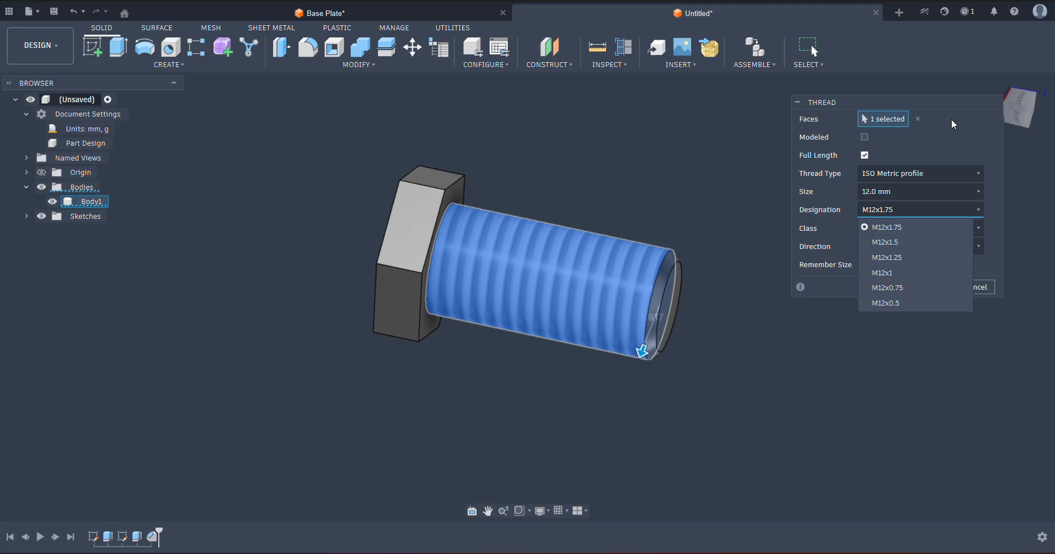
pyautogui.click(920, 209)
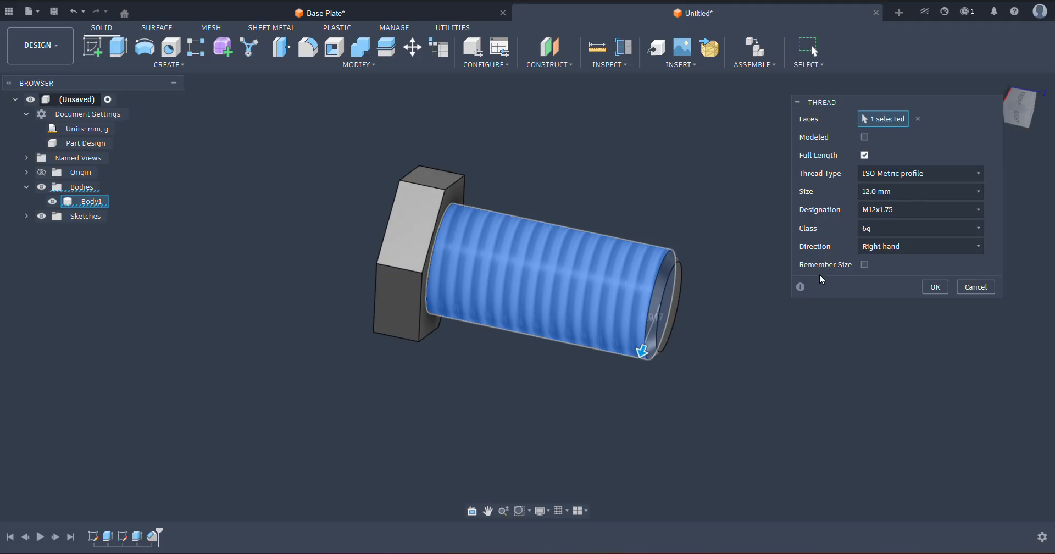
pyautogui.click(937, 286)
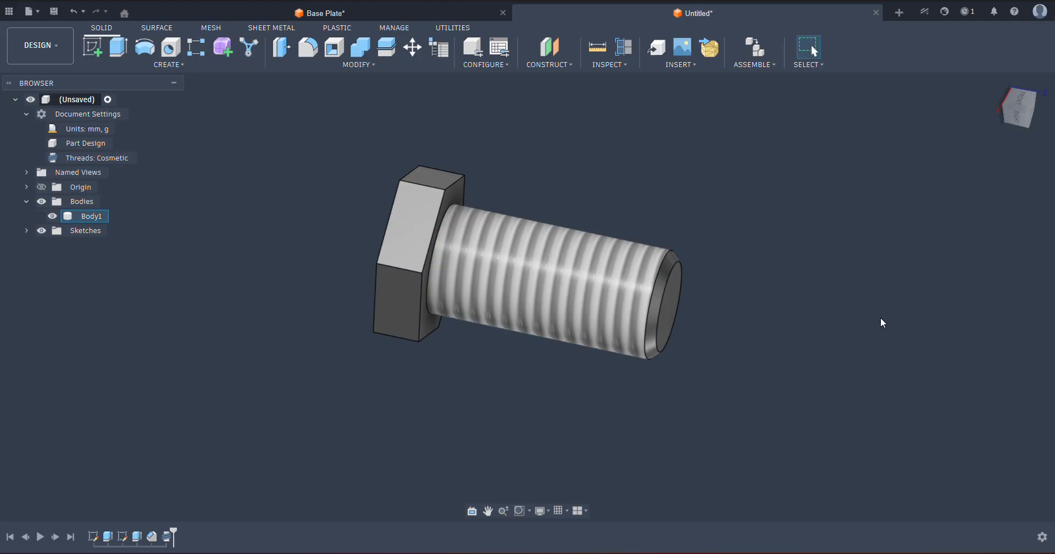
# Step: Search the appearance library for "red" and apply a translucent red appearance to the whole bolt body
pyautogui.keyDown('shift'); pyautogui.moveTo(760, 361); pyautogui.dragTo(888, 159, button='middle'); pyautogui.keyUp('shift')
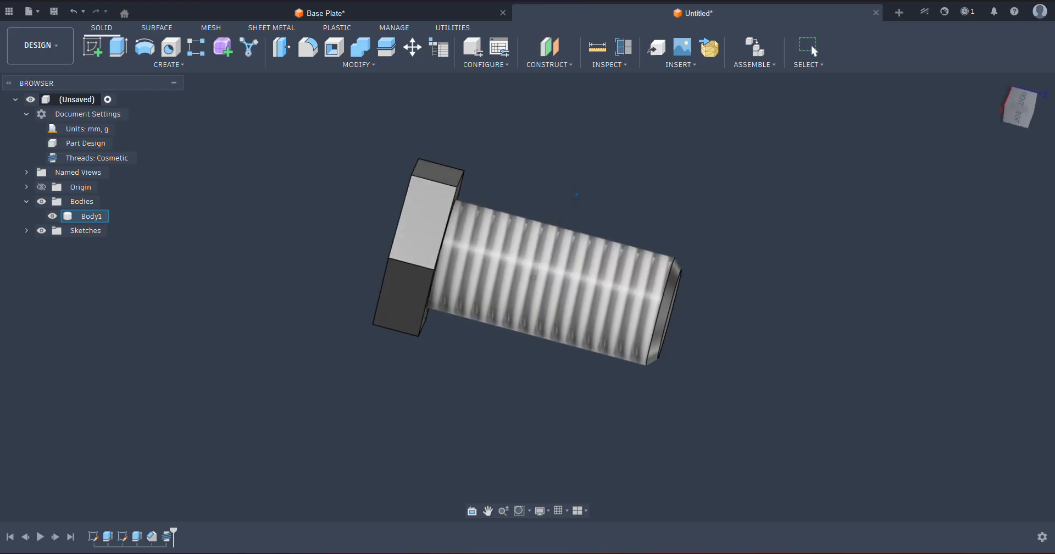
pyautogui.click(391, 66)
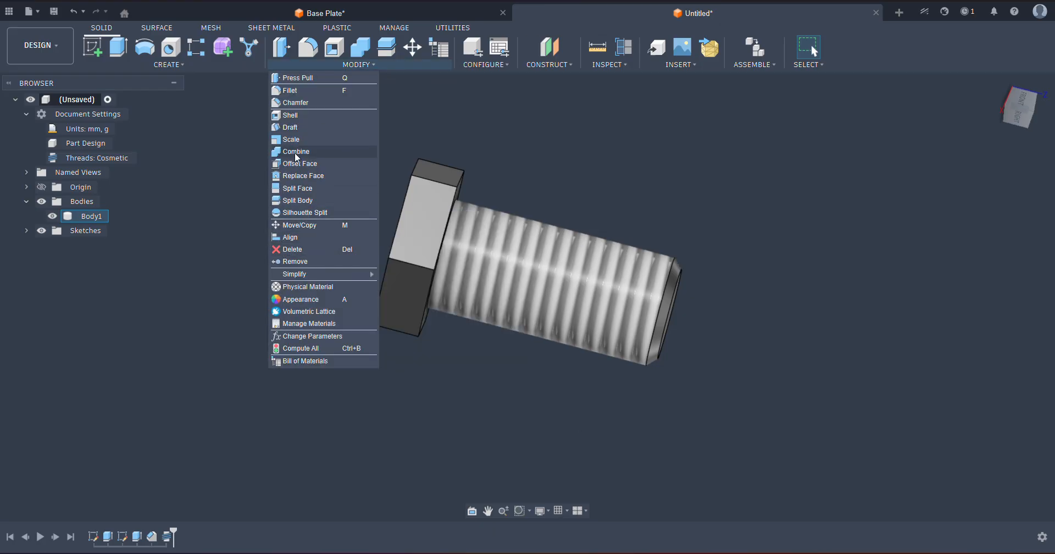
pyautogui.click(308, 300)
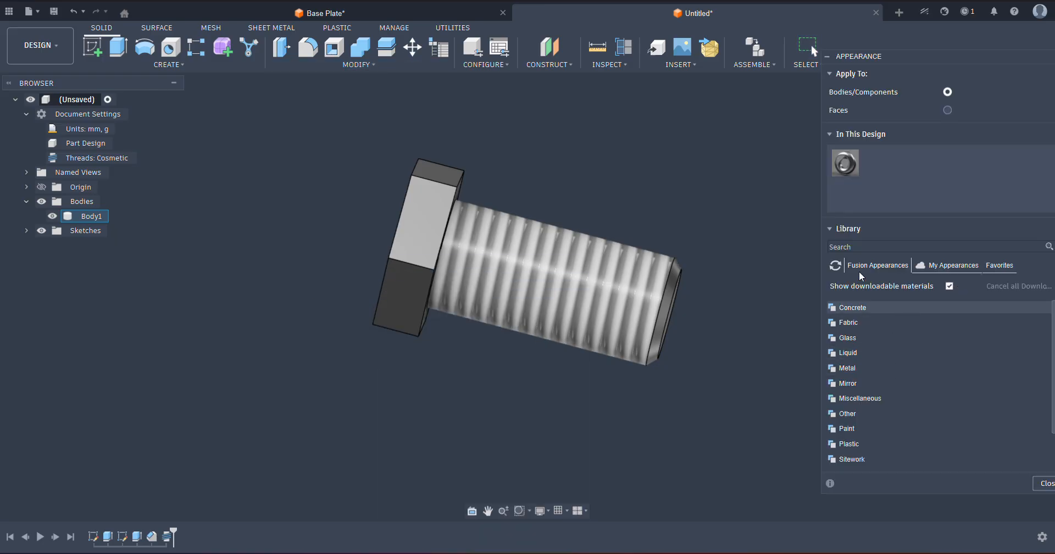
pyautogui.click(862, 248)
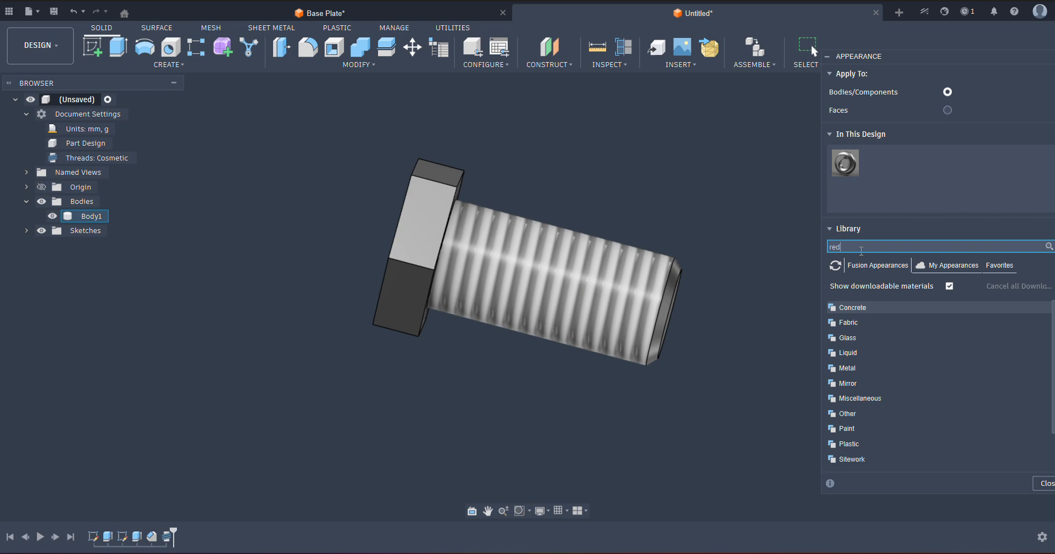
pyautogui.moveTo(878, 401); pyautogui.dragTo(610, 309)
pyautogui.click(1044, 472)
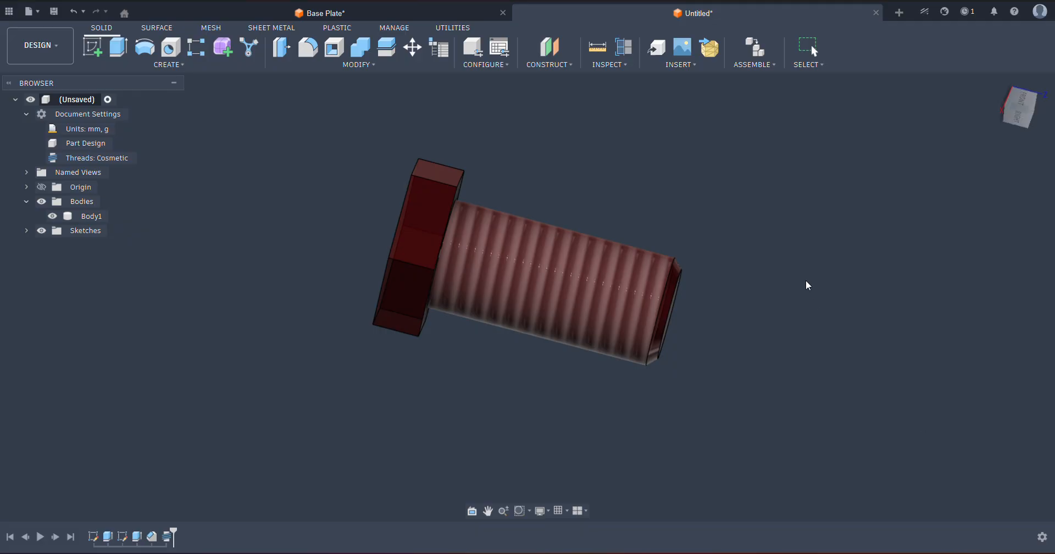
# Step: Show the bolt from the right side and save the design as "bolt" in the LECTURE 1 project
pyautogui.click(1021, 116)
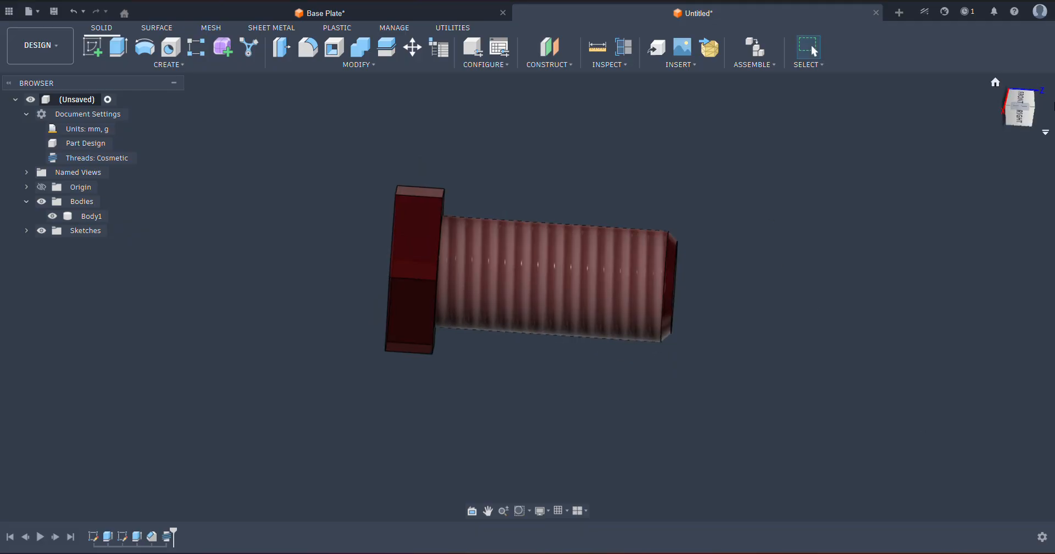
pyautogui.click(1023, 118)
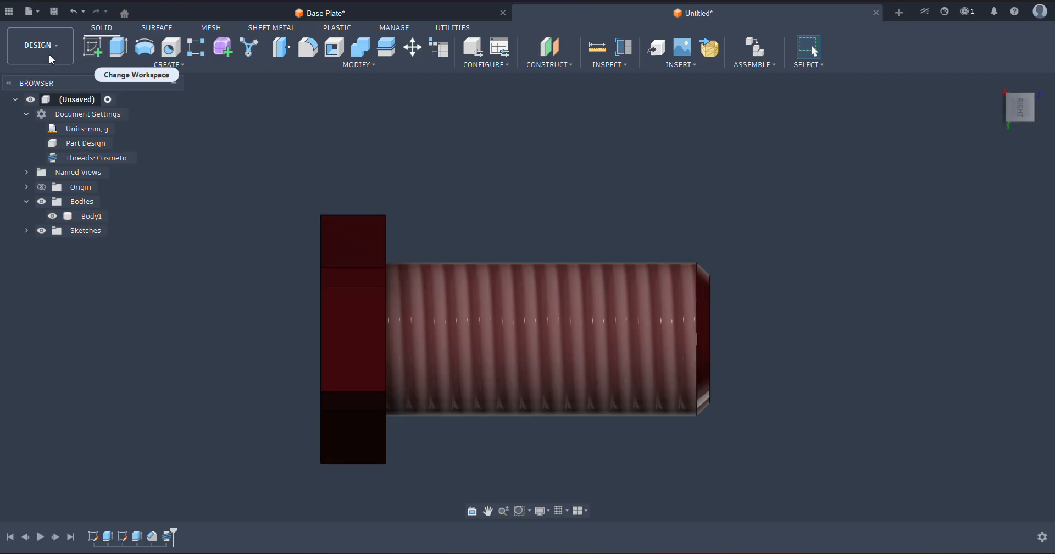
pyautogui.click(41, 13)
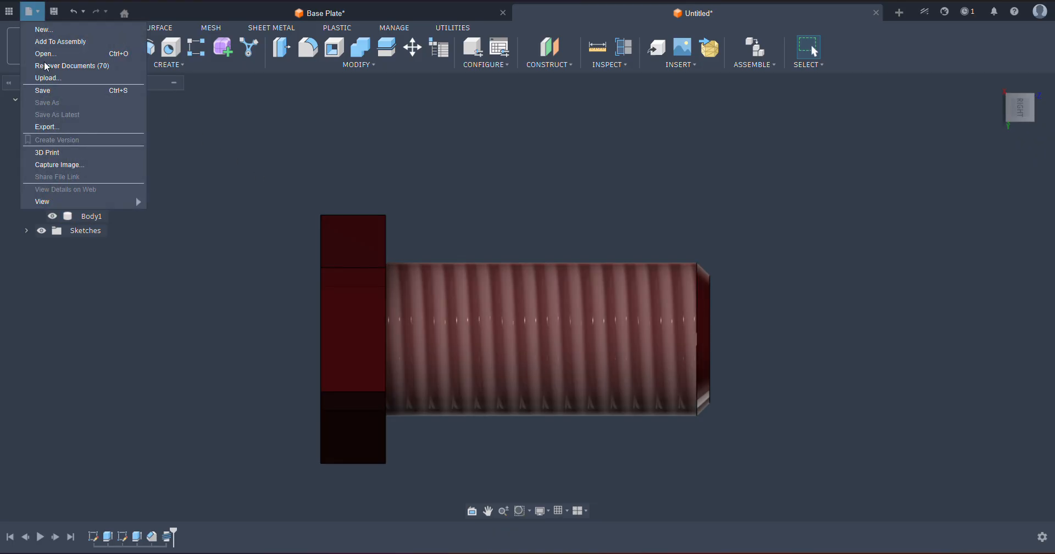
pyautogui.click(44, 90)
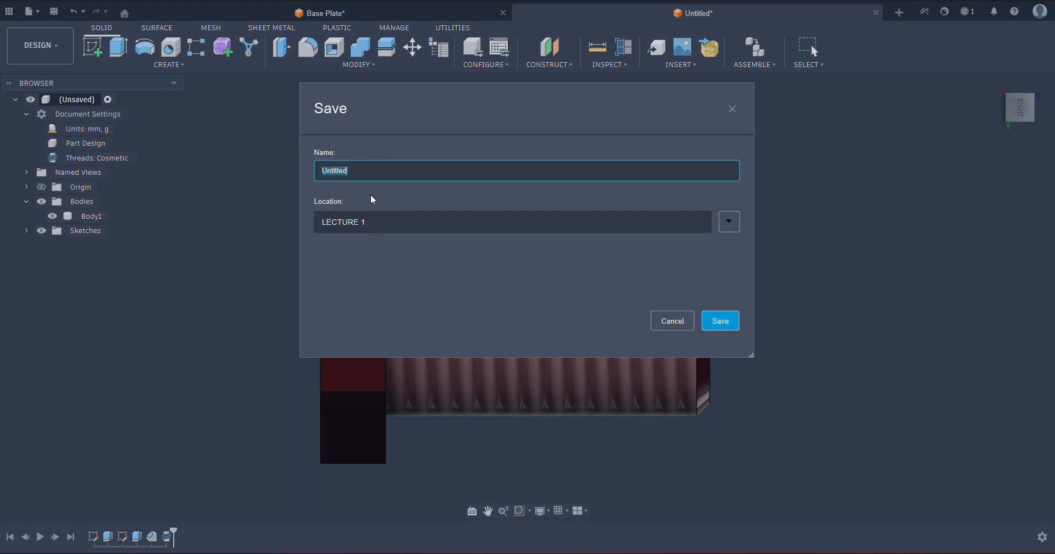
pyautogui.press('BackSpace')
pyautogui.write('bolt')
pyautogui.press('Return')
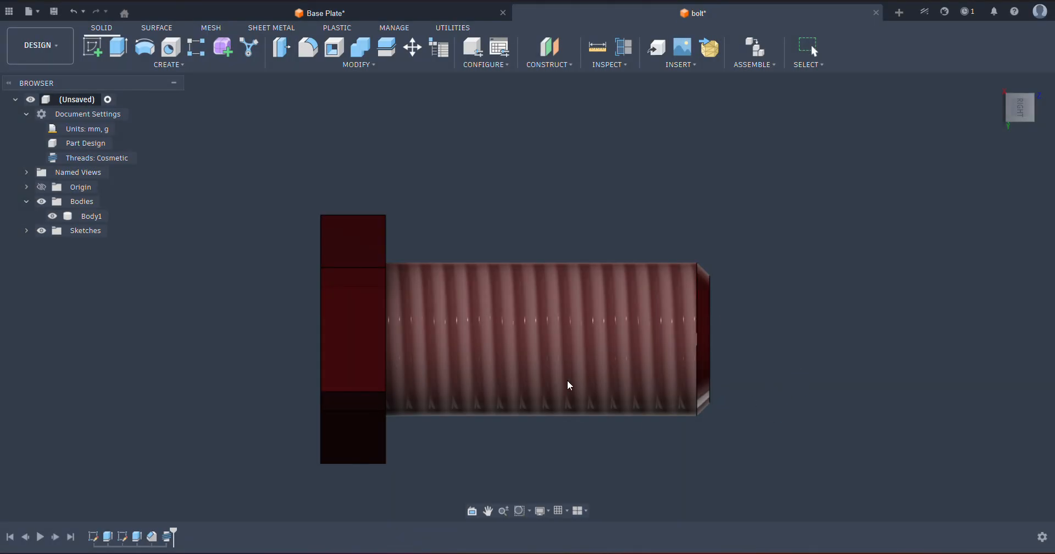
pyautogui.click(601, 66)
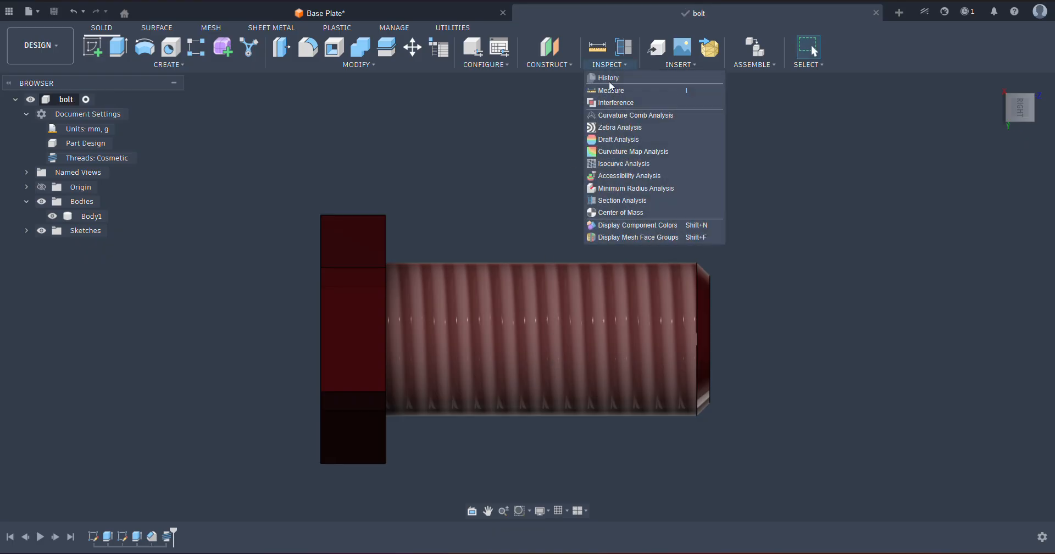
pyautogui.click(611, 90)
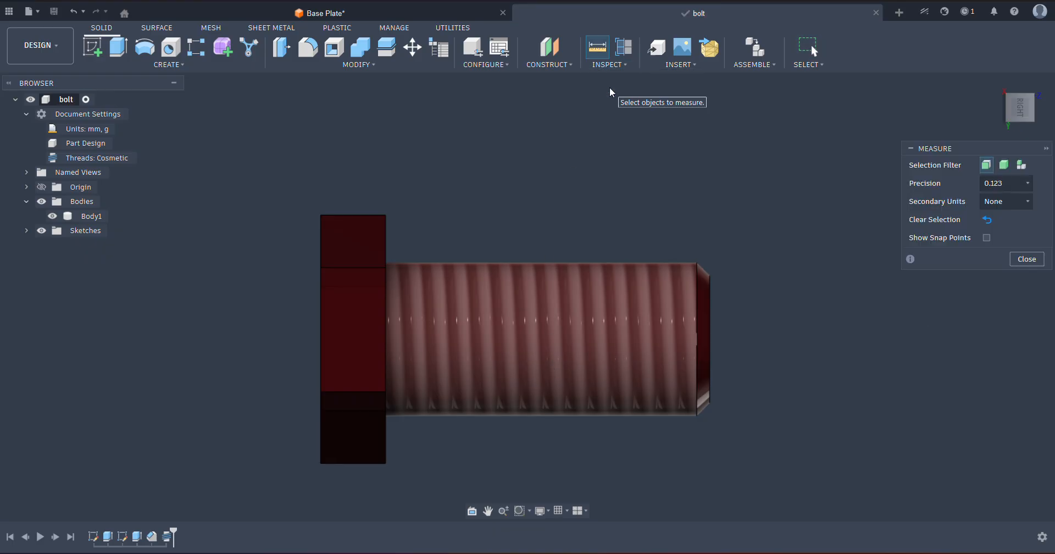
pyautogui.click(1014, 258)
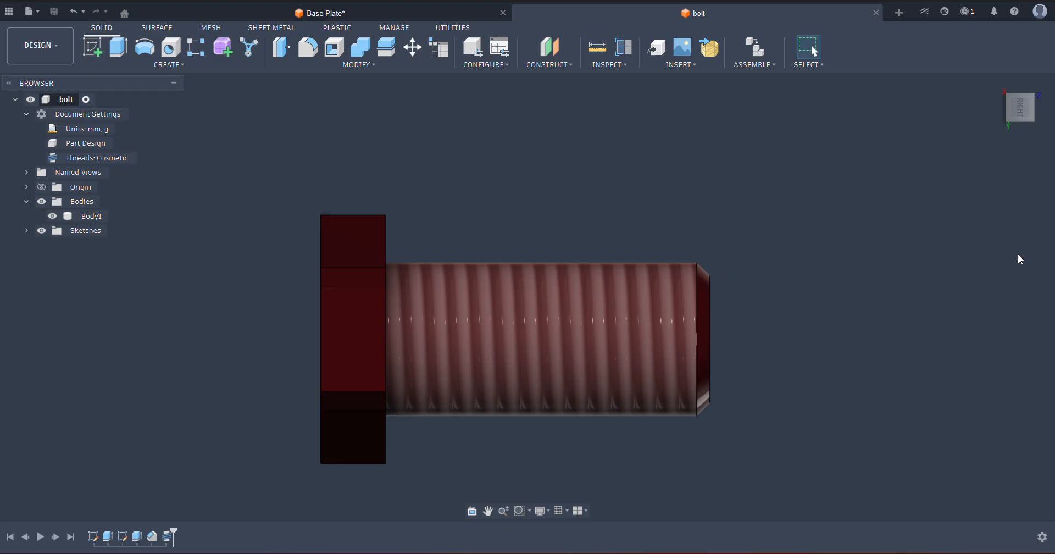
# Step: Preview a section analysis of the bolt cut through the YZ plane, and discard it after inspecting the interior
pyautogui.click(587, 65)
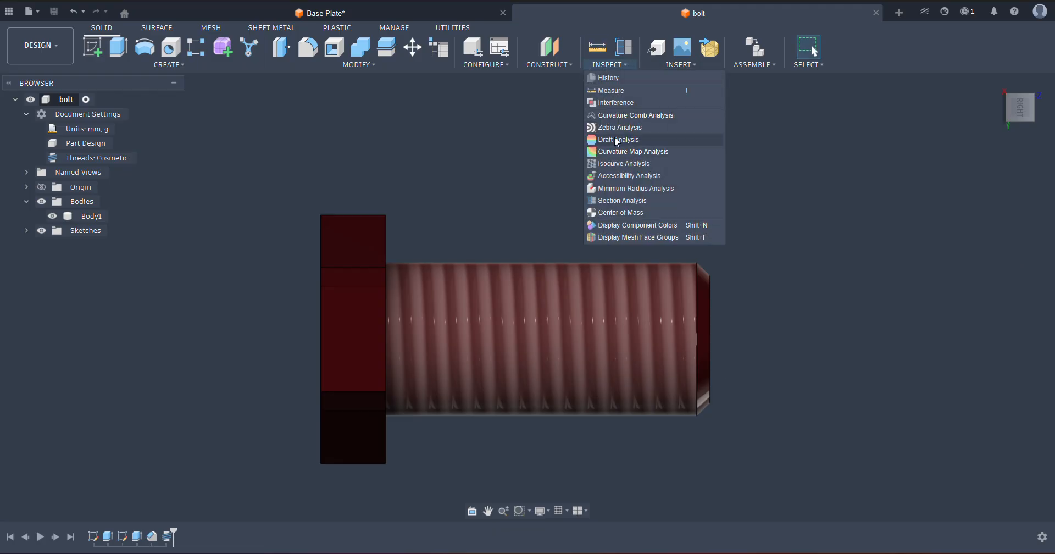
pyautogui.click(621, 200)
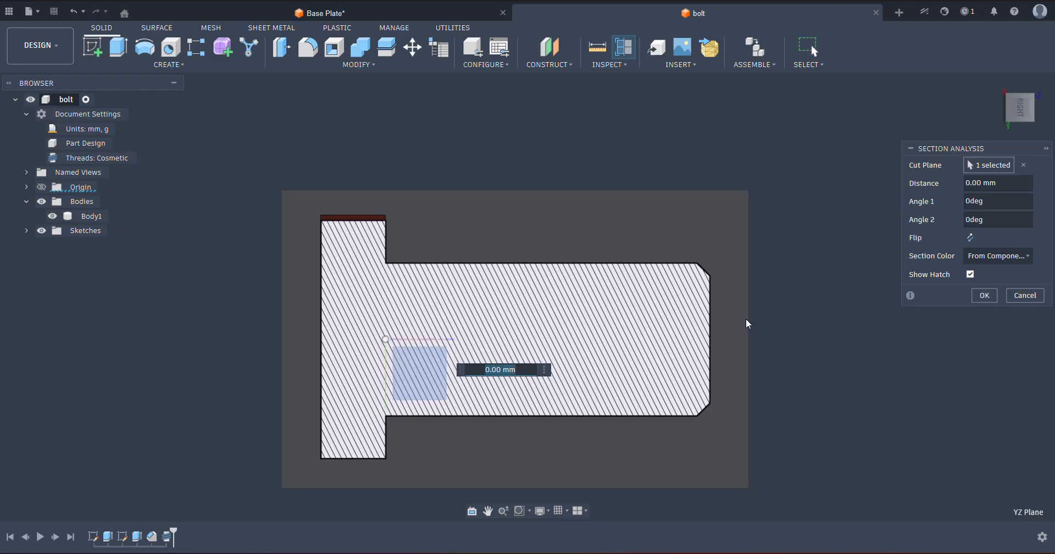
pyautogui.moveTo(747, 323)
pyautogui.keyDown('shift'); pyautogui.mouseDown(button='middle')
pyautogui.moveTo(546, 347)
pyautogui.moveTo(610, 316)
pyautogui.moveTo(714, 319)
pyautogui.mouseUp(button='middle'); pyautogui.keyUp('shift')
pyautogui.click(1024, 295)
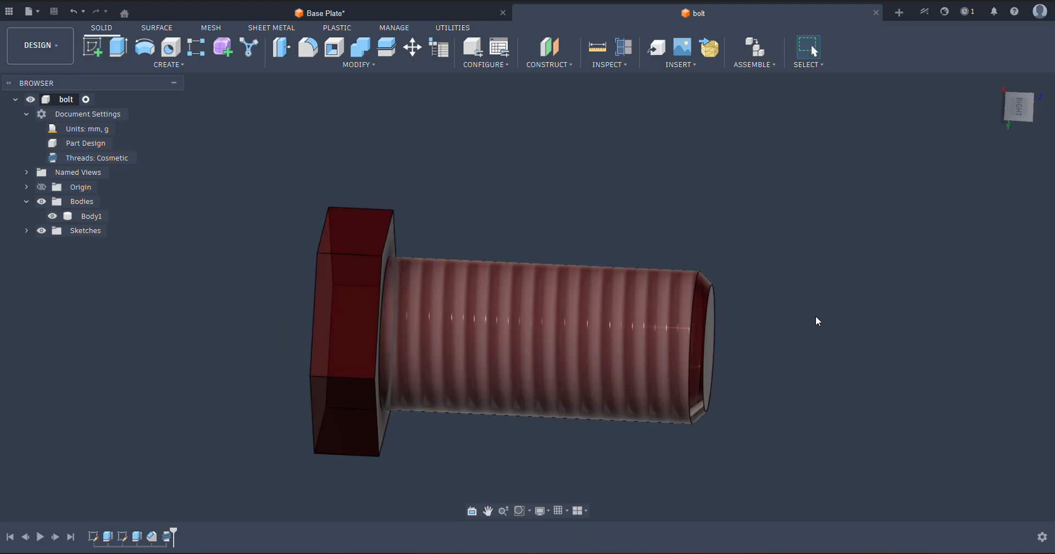
pyautogui.keyDown('shift'); pyautogui.moveTo(699, 181); pyautogui.dragTo(711, 348, button='middle'); pyautogui.keyUp('shift')
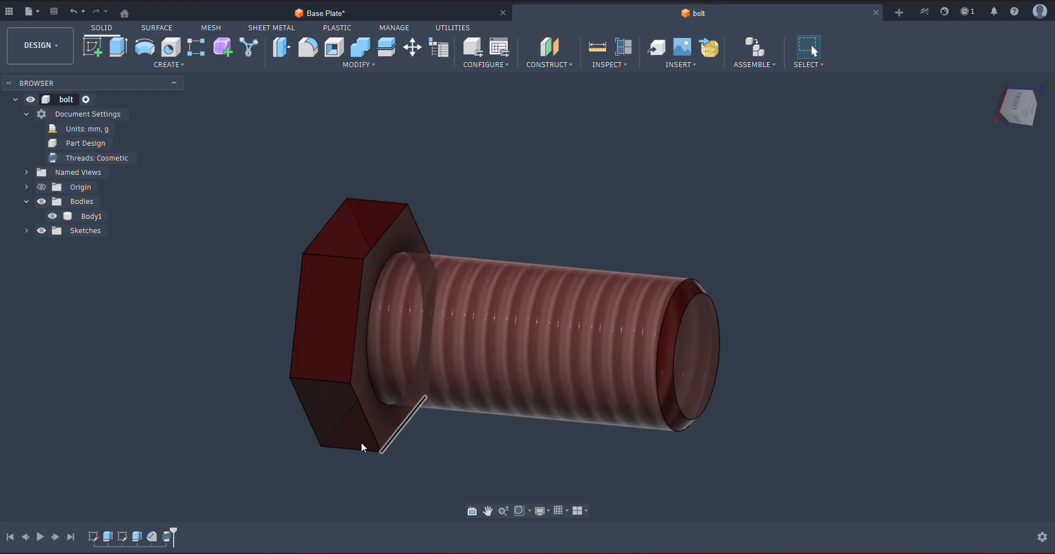
# Step: Create a new assembly design in millimetres and grams
pyautogui.scroll(-3, 388, 408)
pyautogui.moveTo(407, 408); pyautogui.dragTo(555, 349, button='middle')
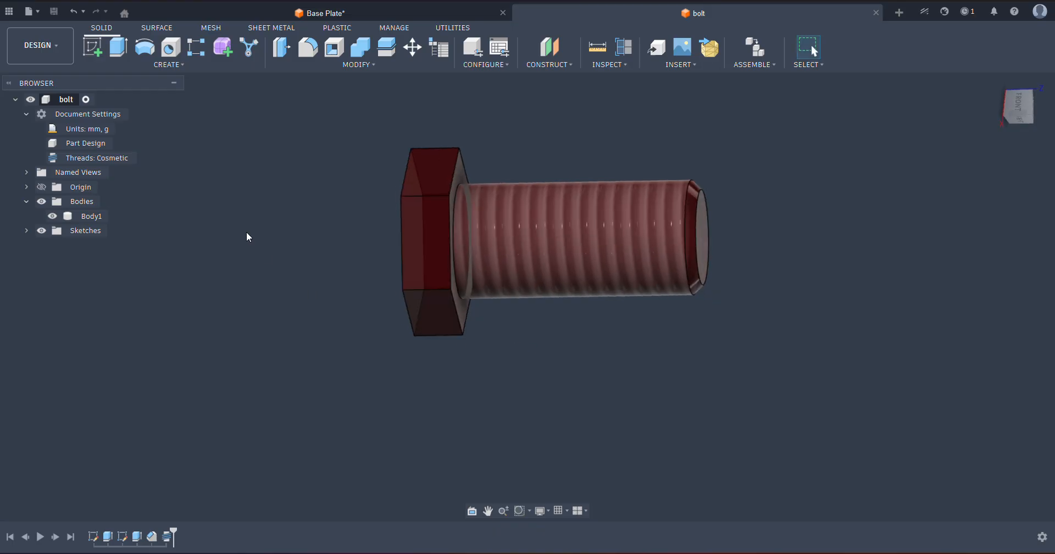
pyautogui.click(29, 11)
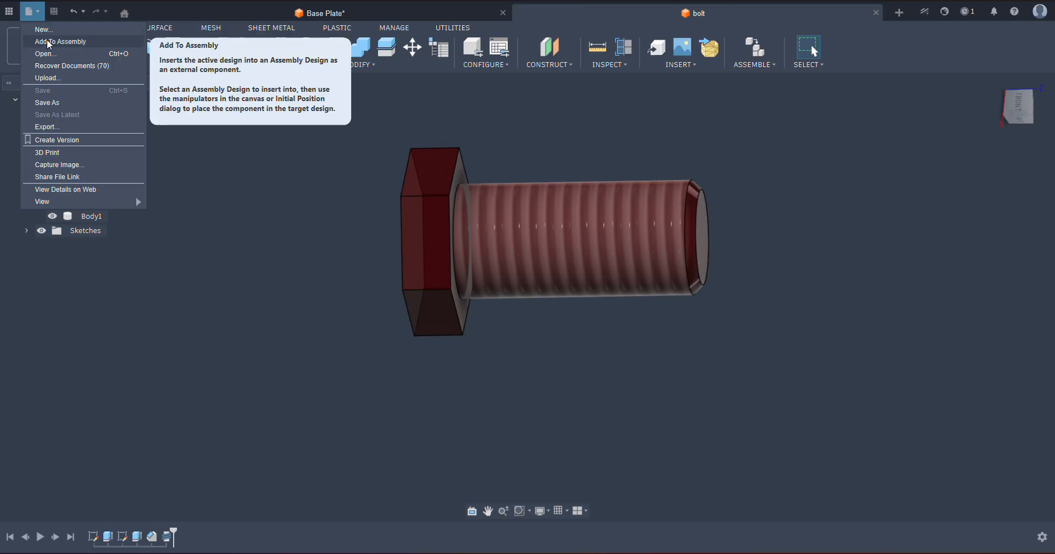
pyautogui.click(47, 30)
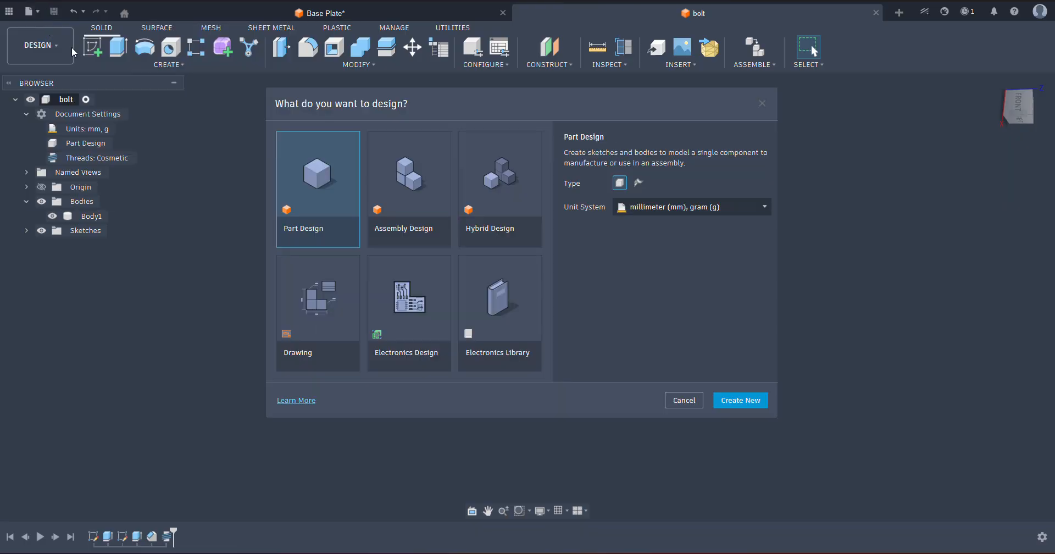
pyautogui.click(411, 192)
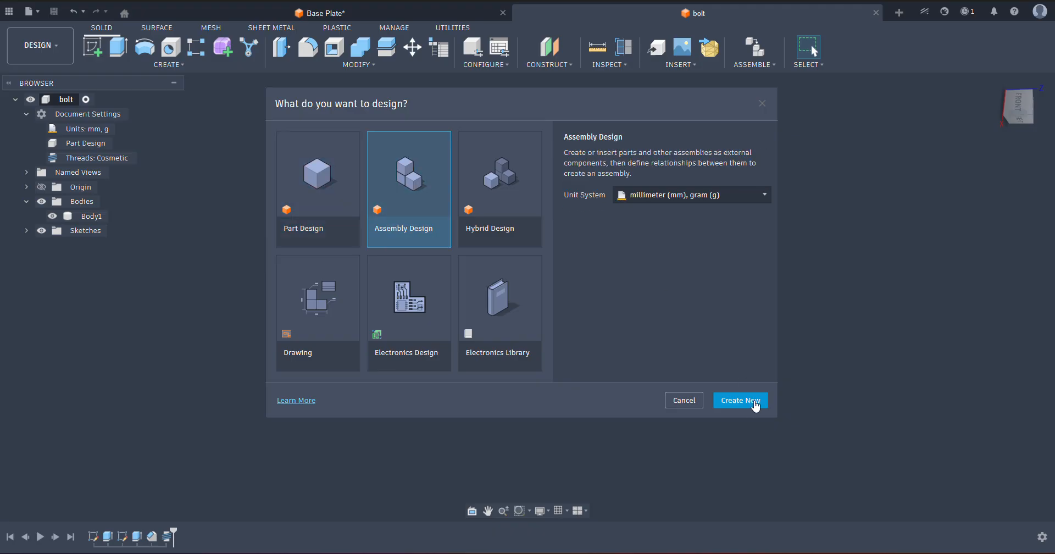
pyautogui.click(755, 405)
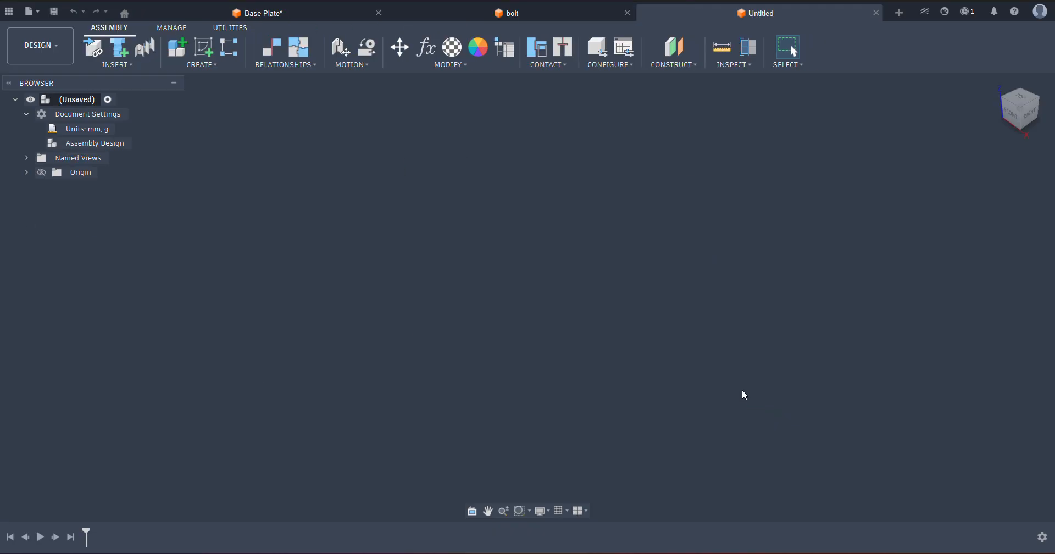
# Step: Save the new assembly as "assemblefile" in the LECTURE 1 project
pyautogui.click(42, 14)
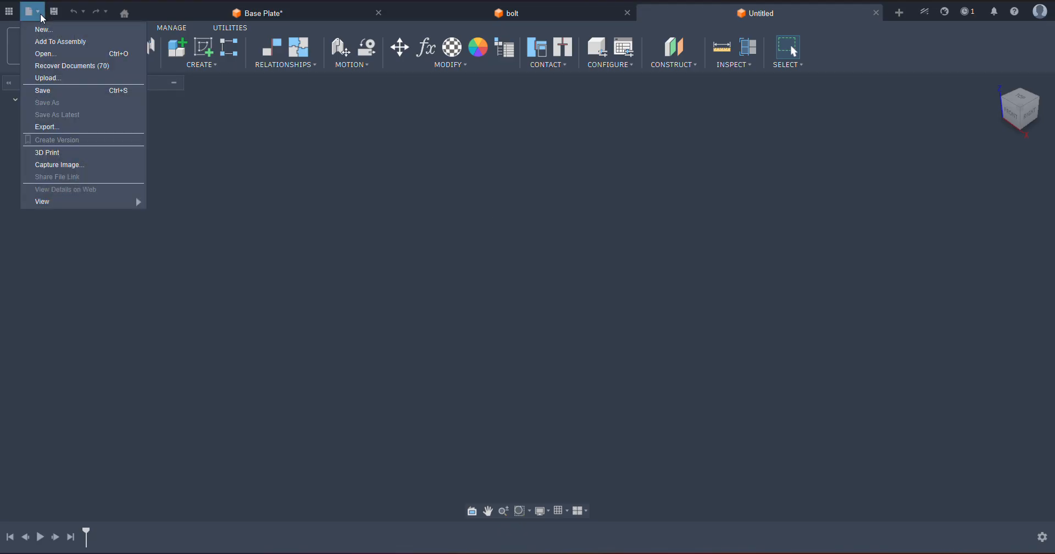
pyautogui.click(59, 93)
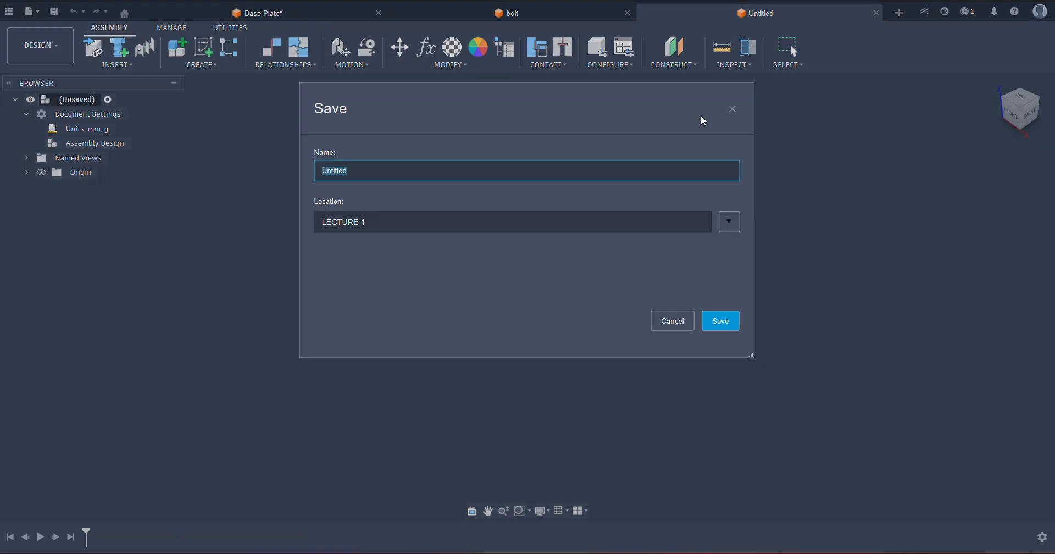
pyautogui.write('assemblefile')
pyautogui.click(721, 326)
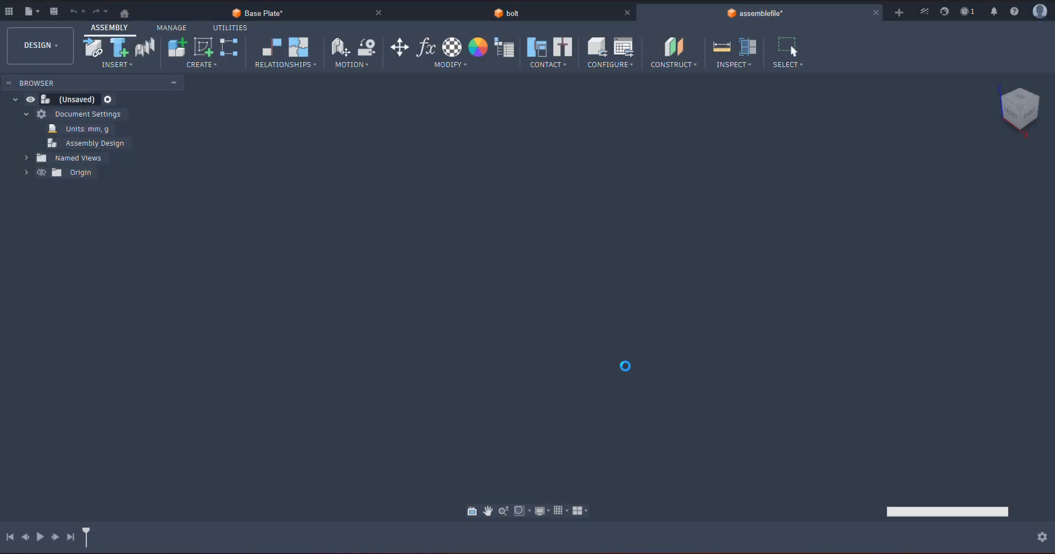
# Step: Insert the Base Plate from the LECTURE 1 project at zero offsets and angles, grounded to the parent
pyautogui.click(110, 64)
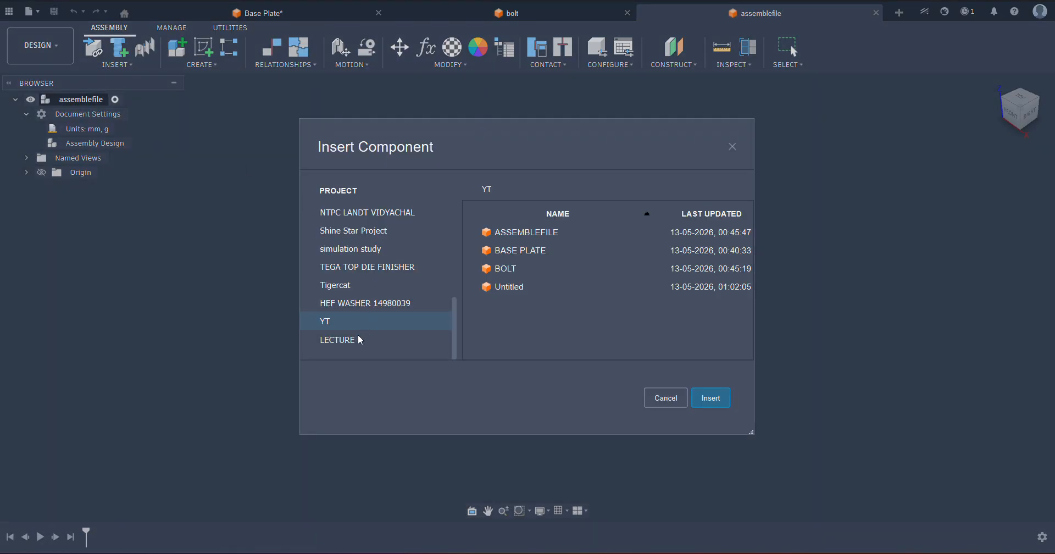
pyautogui.click(363, 340)
pyautogui.click(547, 237)
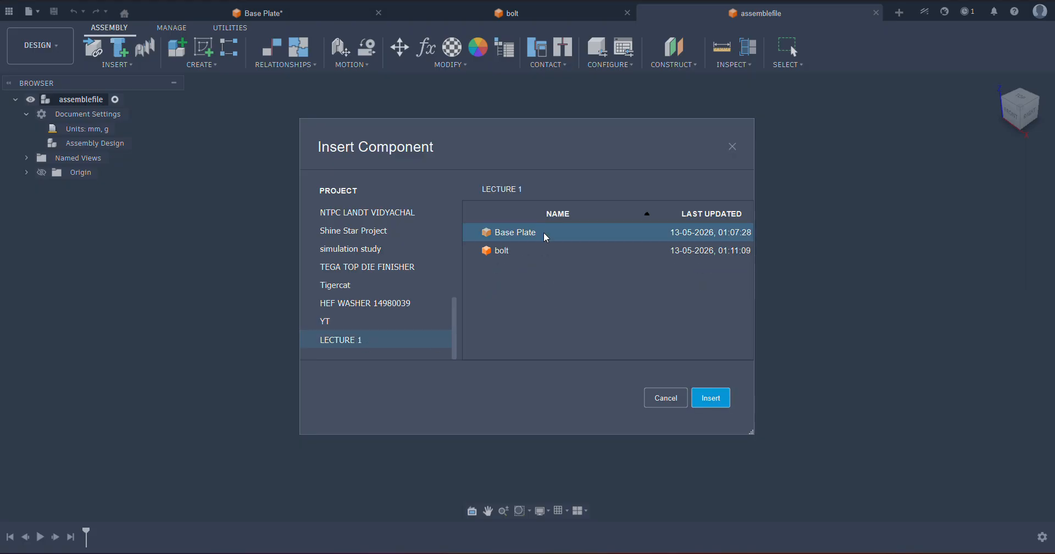
pyautogui.click(710, 402)
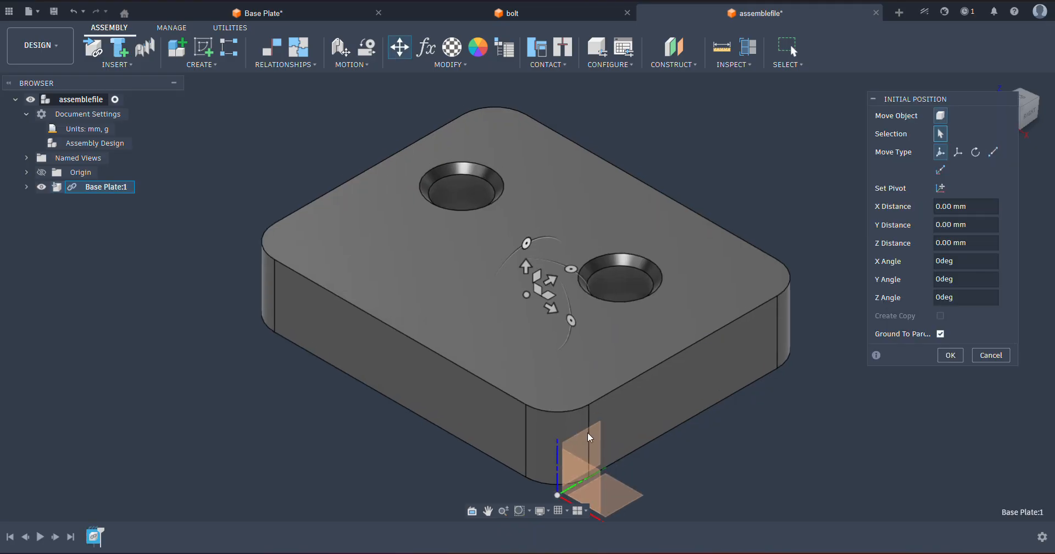
pyautogui.click(952, 356)
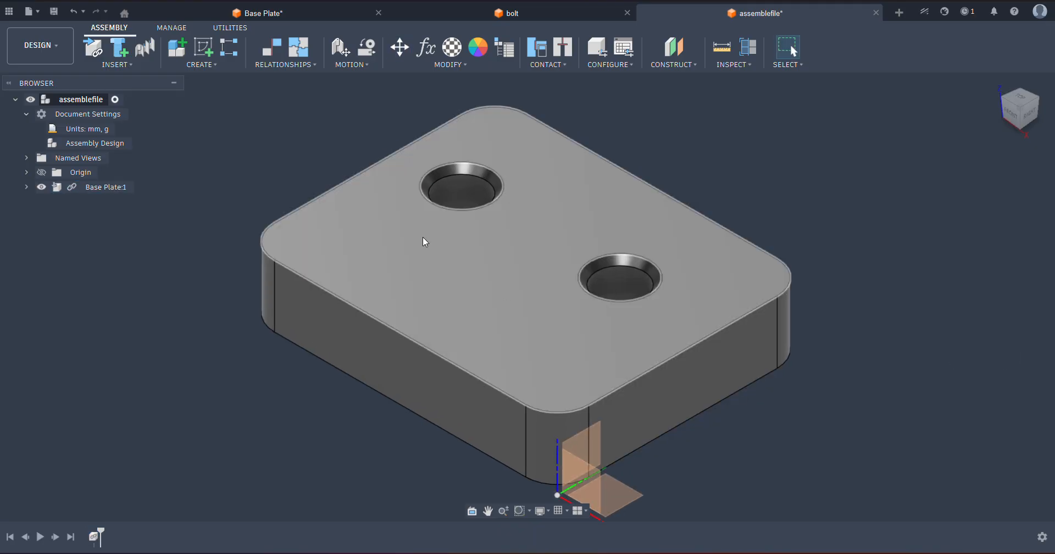
# Step: Insert the bolt from the LECTURE 1 project into the assembly as a second component
pyautogui.keyDown('shift'); pyautogui.moveTo(422, 332); pyautogui.dragTo(367, 301, button='middle'); pyautogui.keyUp('shift')
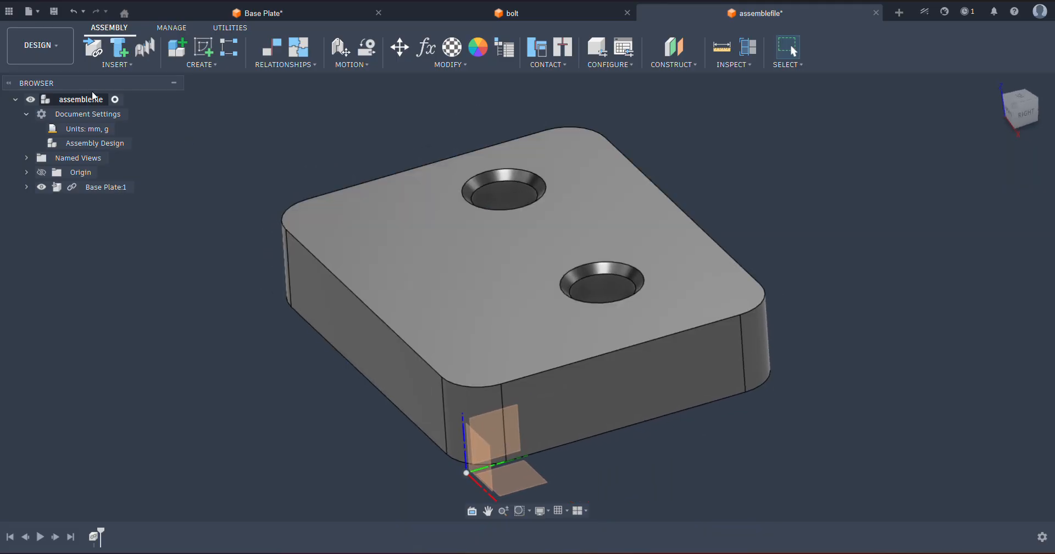
pyautogui.click(106, 67)
pyautogui.click(111, 79)
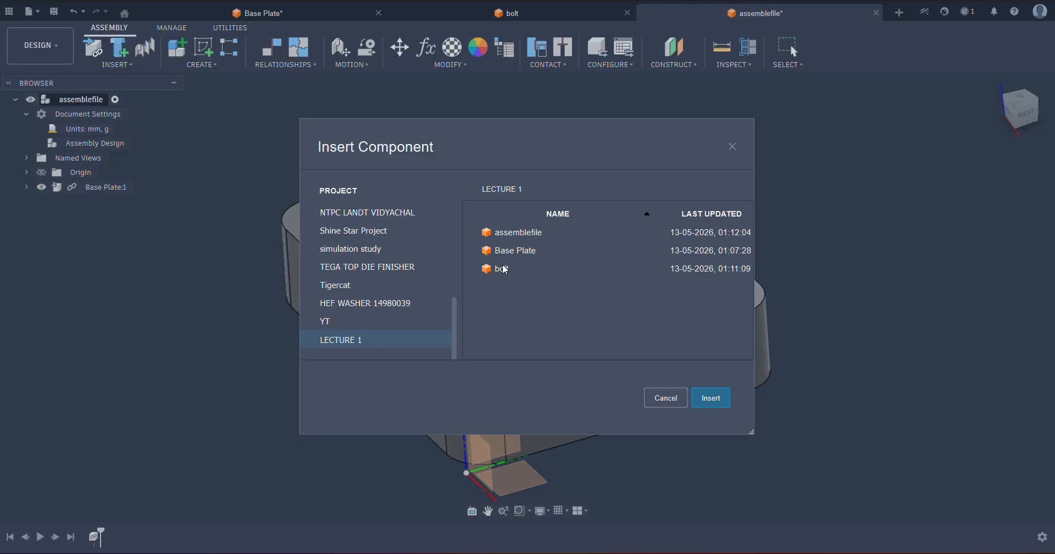
pyautogui.click(504, 269)
pyautogui.click(701, 406)
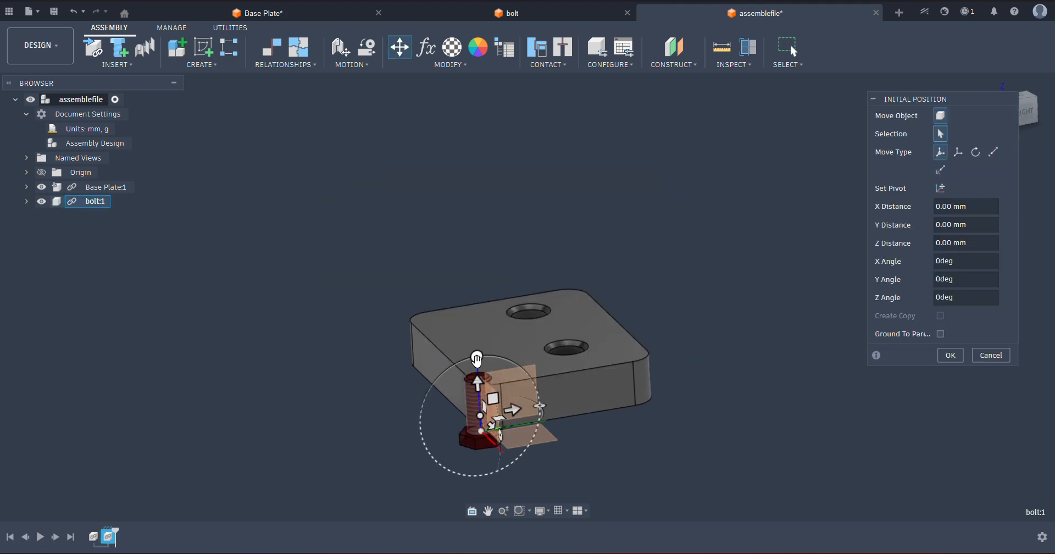
# Step: Turn the inserted bolt head-up and place it freely above the base plate, at about X -8.1, Y -44.2, Z -62.5 mm
pyautogui.moveTo(537, 384); pyautogui.dragTo(605, 132)
pyautogui.scroll(3, 482, 467)
pyautogui.scroll(-2, 607, 176)
pyautogui.keyDown('shift'); pyautogui.moveTo(600, 257); pyautogui.dragTo(588, 217, button='middle'); pyautogui.keyUp('shift')
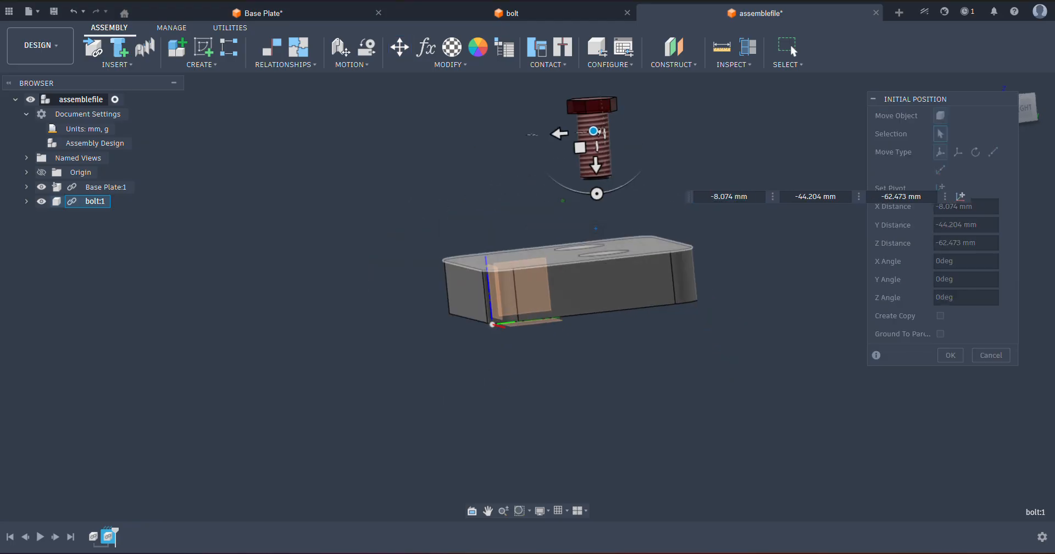
pyautogui.click(950, 355)
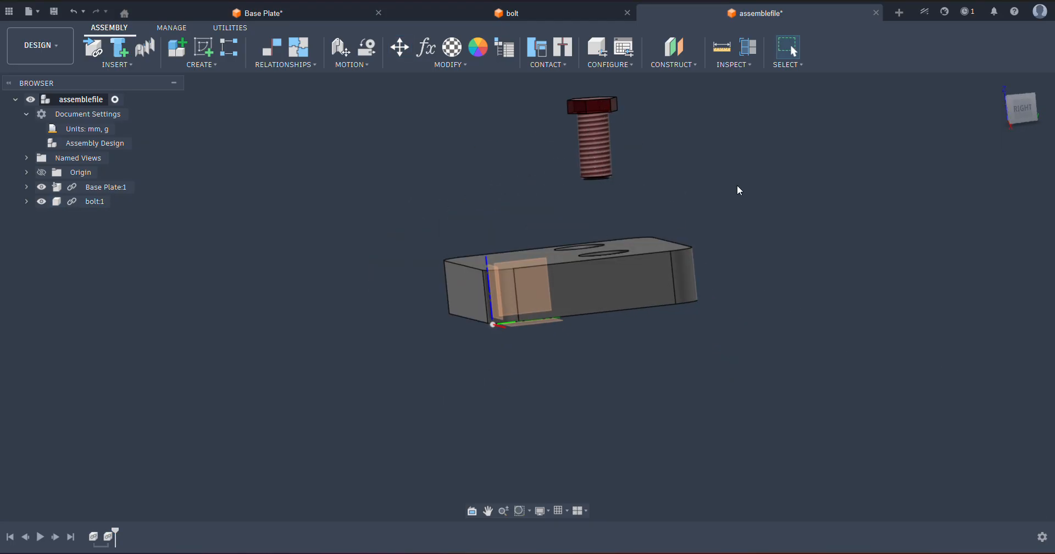
# Step: Joint the rim of the base plate's hole nearer the right face to the circular edge under the bolt head, with 0° angle and zero offsets
pyautogui.click(315, 65)
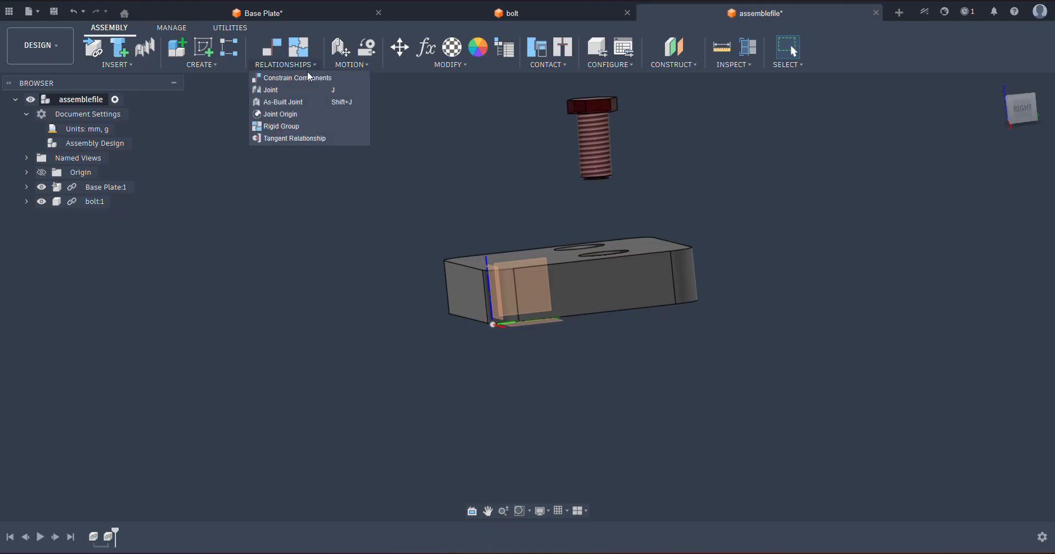
pyautogui.press('j')
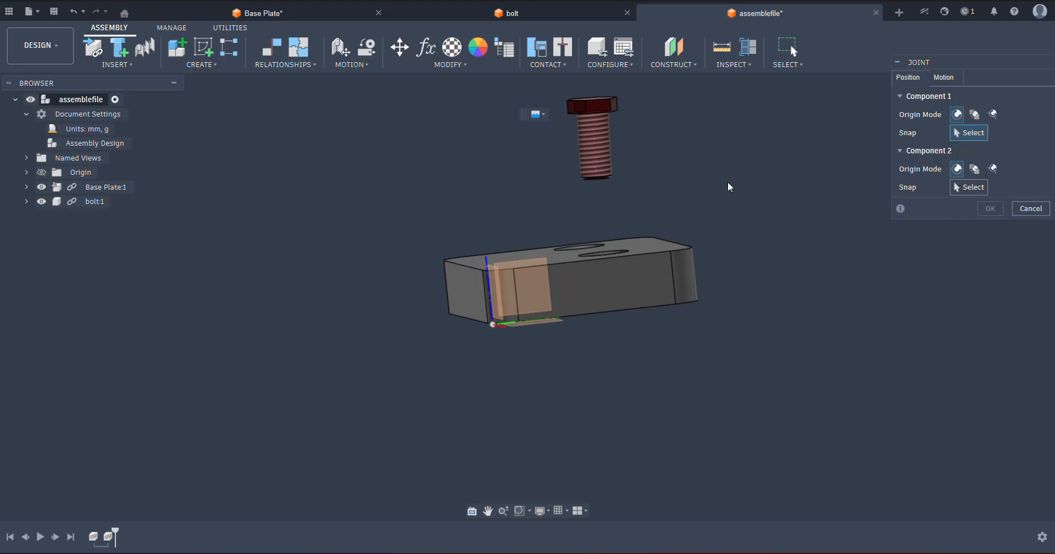
pyautogui.keyDown('shift'); pyautogui.moveTo(710, 209); pyautogui.dragTo(635, 281, button='middle'); pyautogui.keyUp('shift')
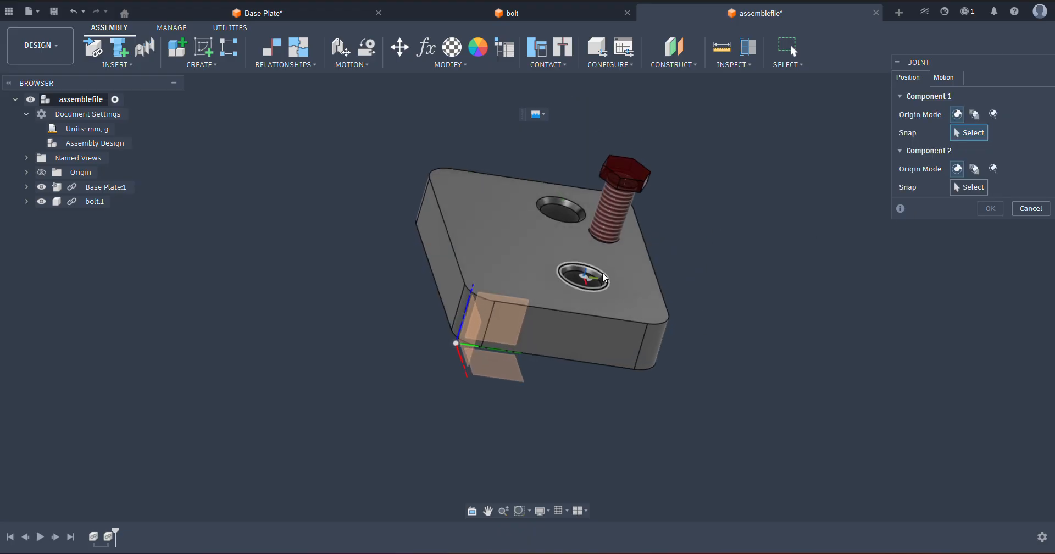
pyautogui.click(604, 276)
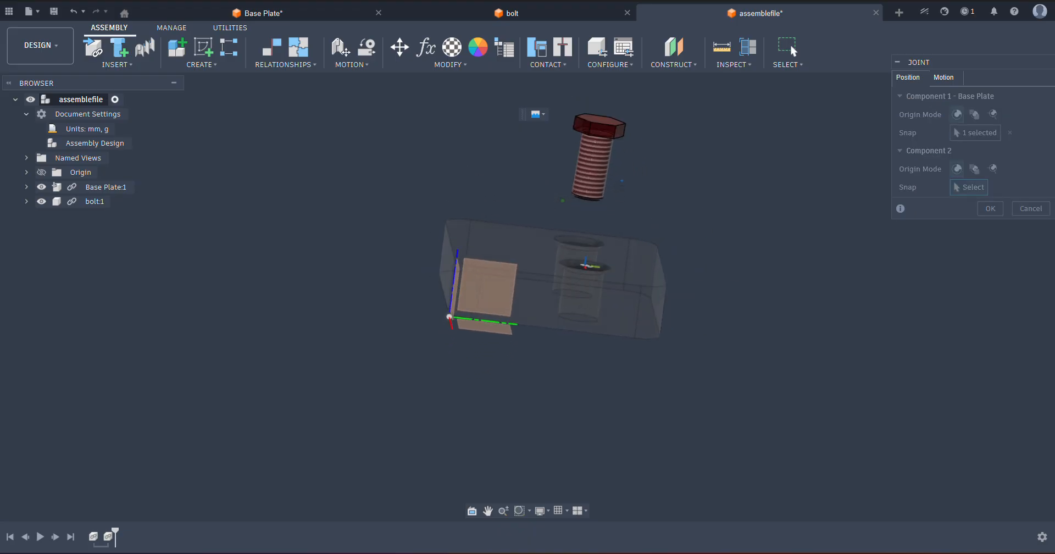
pyautogui.keyDown('shift'); pyautogui.moveTo(978, 225); pyautogui.dragTo(577, 122, button='middle'); pyautogui.keyUp('shift')
pyautogui.scroll(-2, 599, 181)
pyautogui.keyDown('shift'); pyautogui.moveTo(606, 218); pyautogui.dragTo(610, 347, button='middle'); pyautogui.keyUp('shift')
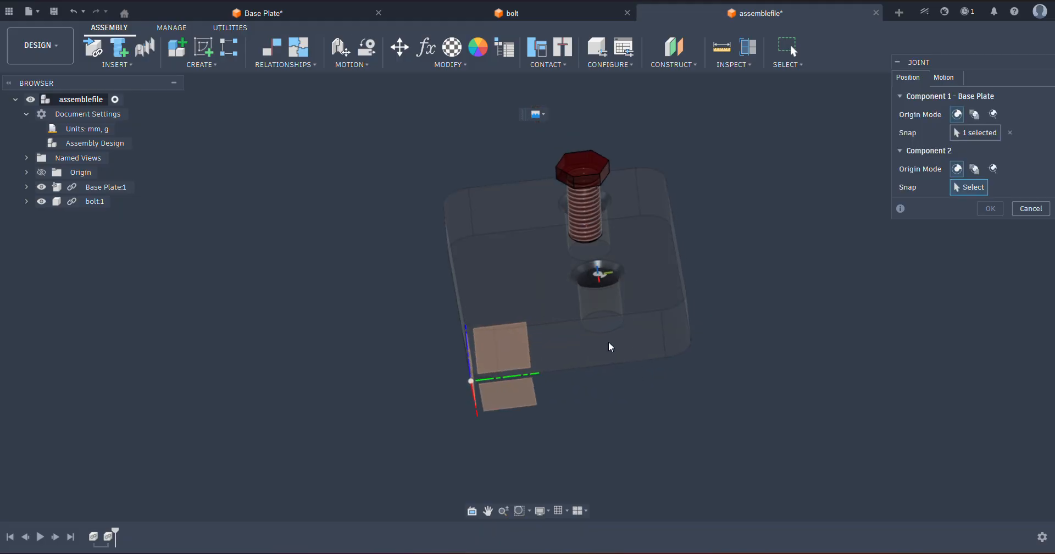
pyautogui.keyDown('shift'); pyautogui.moveTo(602, 252); pyautogui.dragTo(636, 95, button='middle'); pyautogui.keyUp('shift')
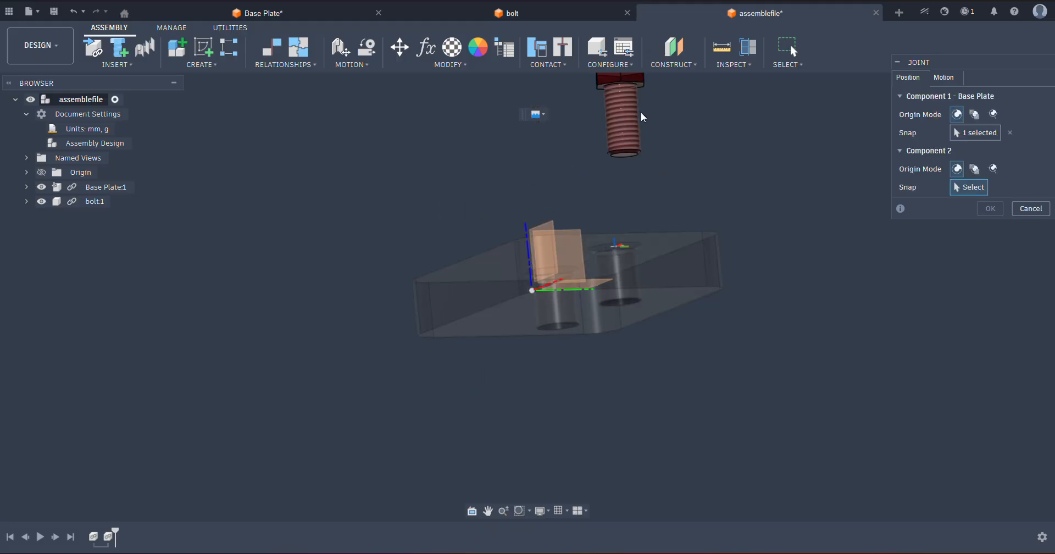
pyautogui.scroll(6, 632, 85)
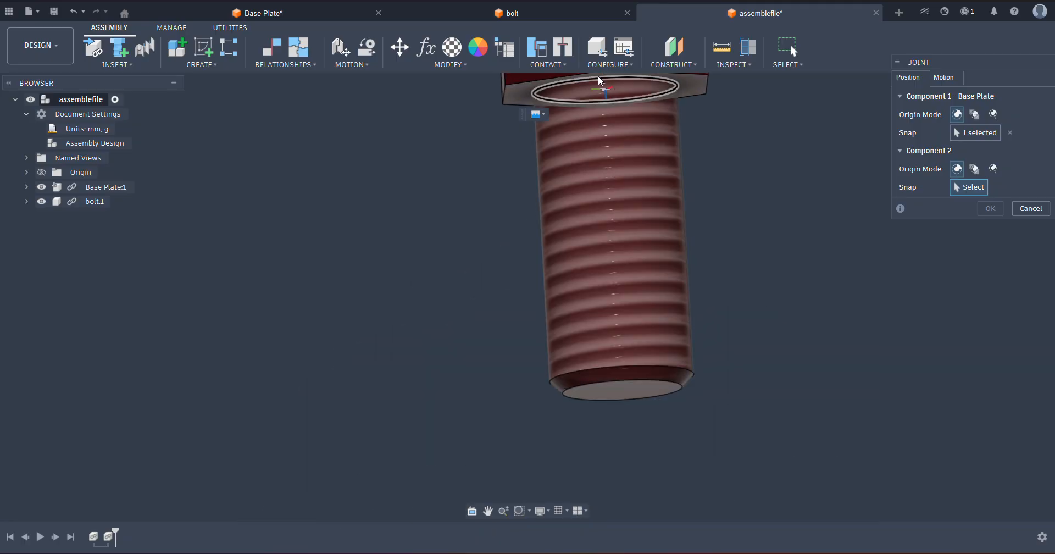
pyautogui.click(604, 92)
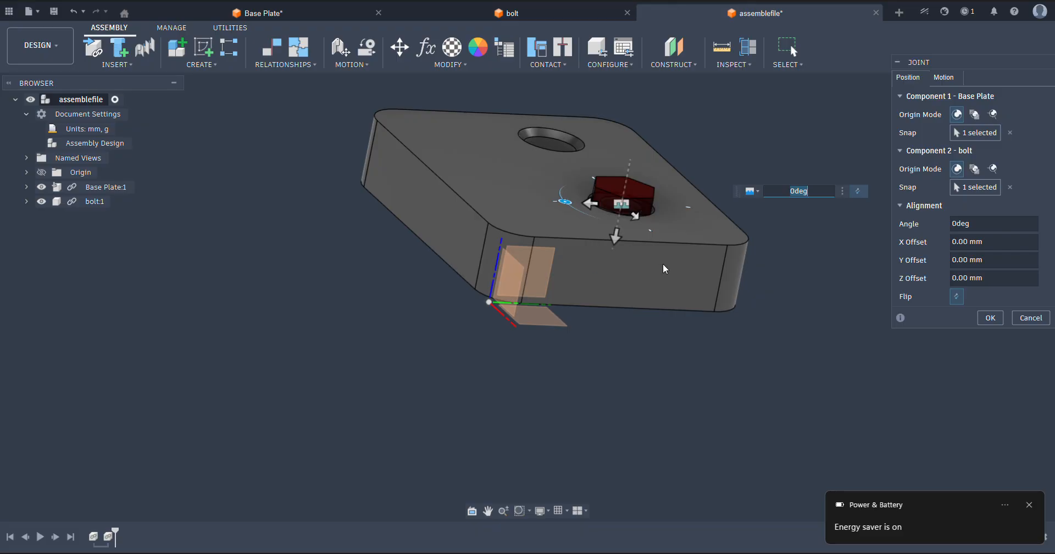
pyautogui.click(990, 318)
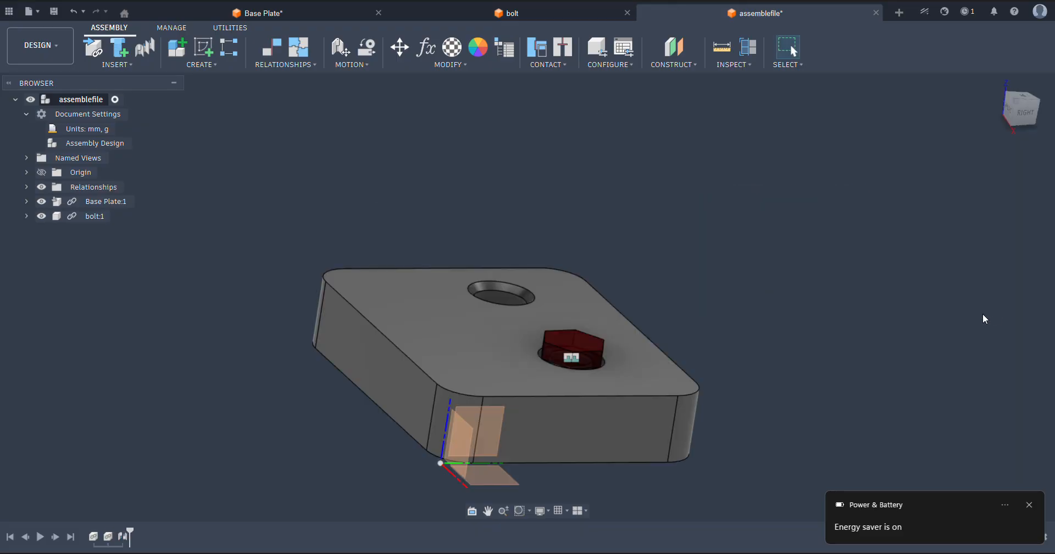